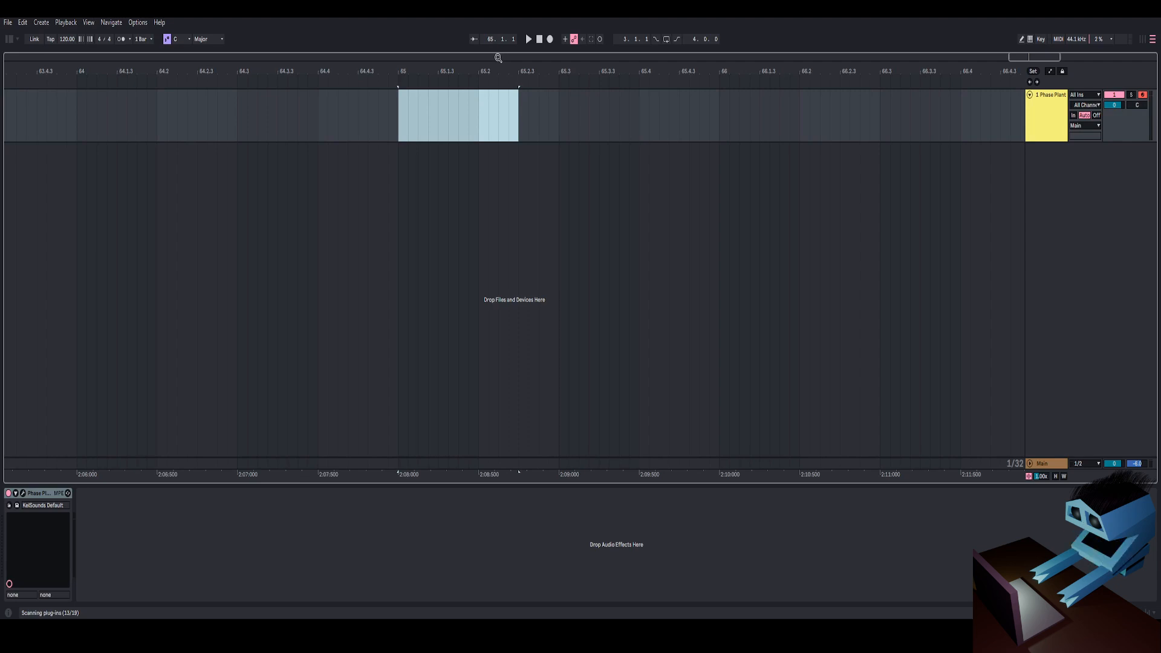
Open the Phase Plant synth on the first track and set the analog oscillator to a triangle wave.
{"action": "left_click_drag", "start_coordinate": [482, 71], "coordinate": [493, 72]}
{"action": "left_click", "coordinate": [23, 493]}
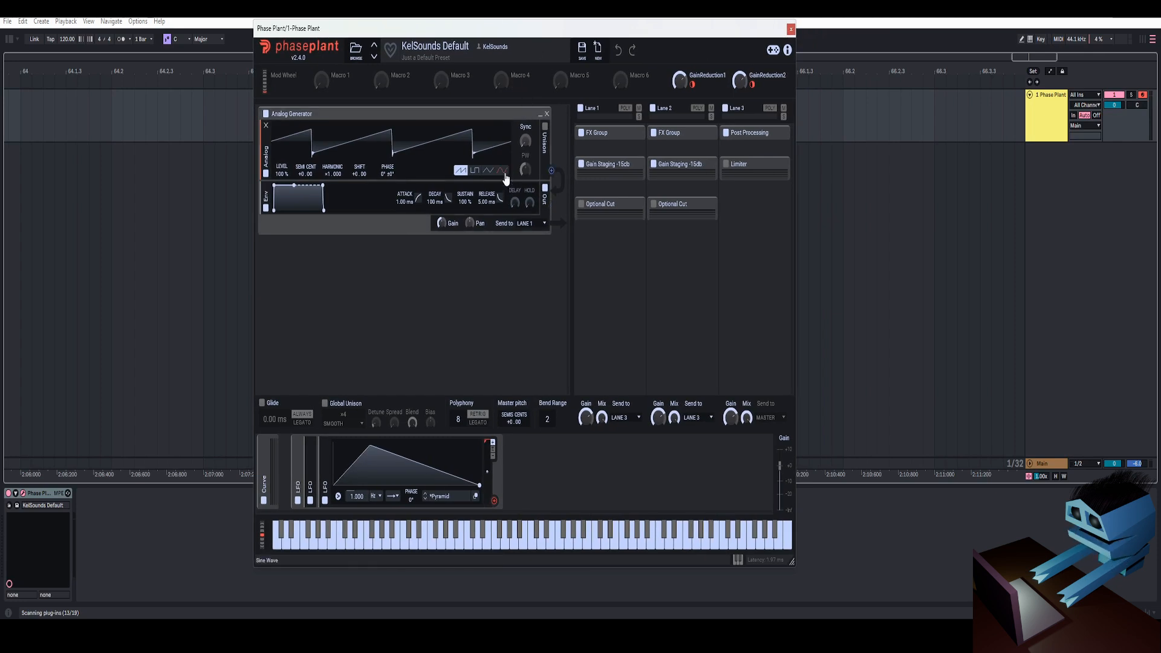
{"action": "left_click", "coordinate": [503, 171]}
{"action": "left_click", "coordinate": [488, 171]}
{"action": "left_click", "coordinate": [475, 172]}
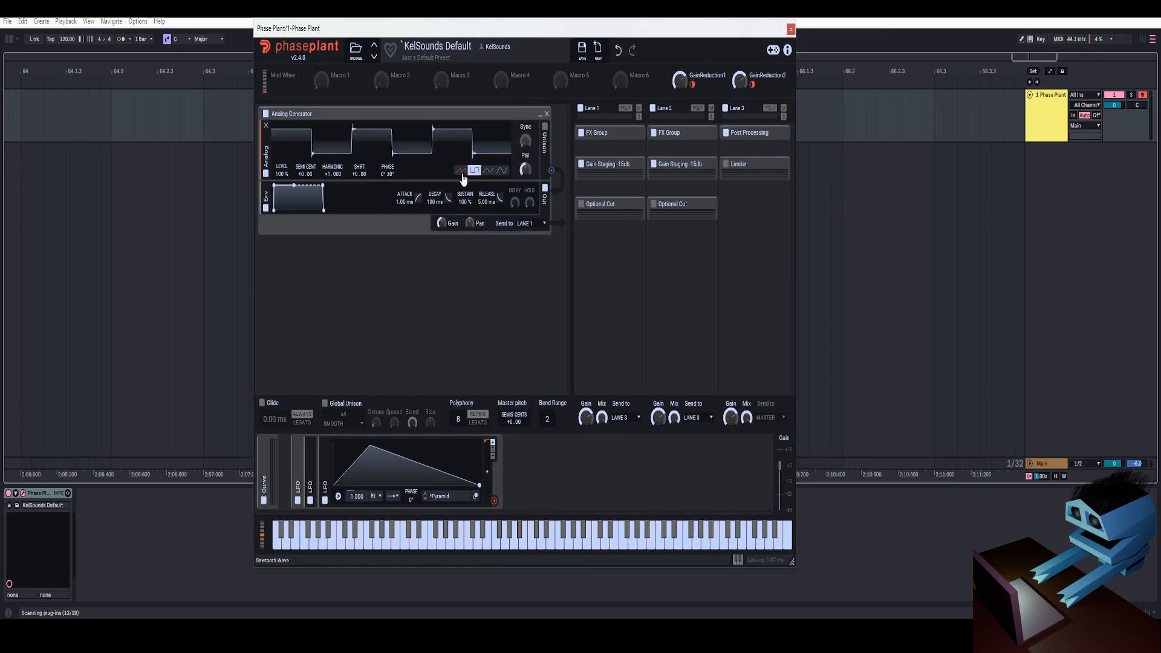
{"action": "left_click", "coordinate": [489, 172]}
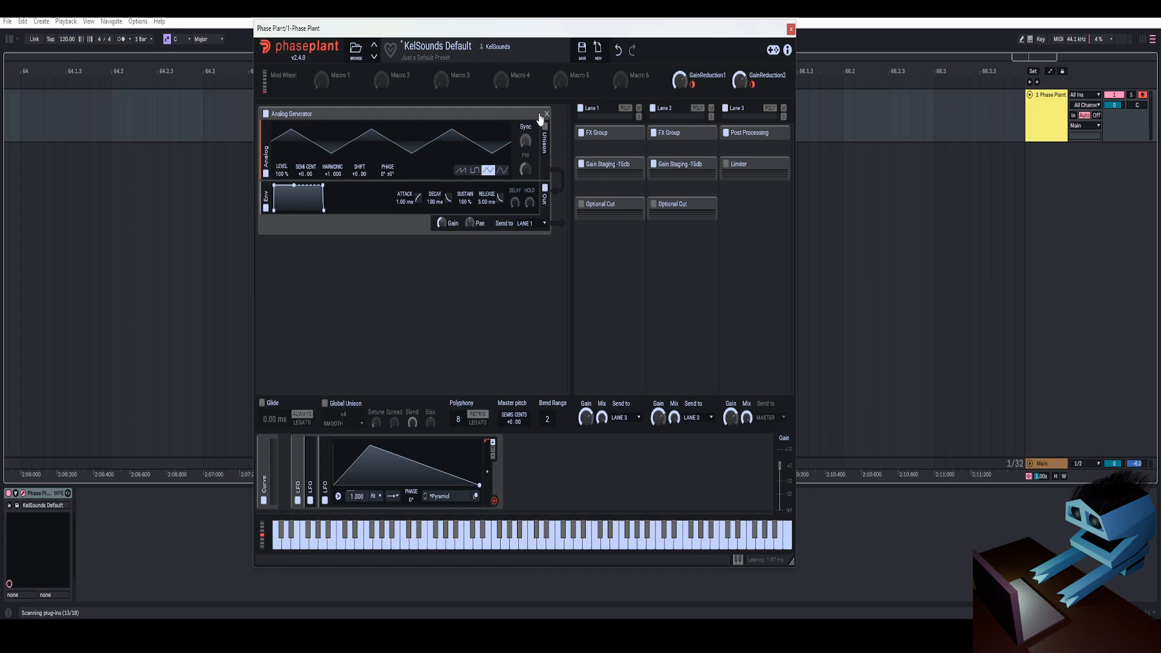
Collapse the analog generator and add a second generator group containing a Noise generator with an envelope output.
{"action": "left_click", "coordinate": [540, 116]}
{"action": "left_click", "coordinate": [496, 165]}
{"action": "left_click", "coordinate": [623, 246]}
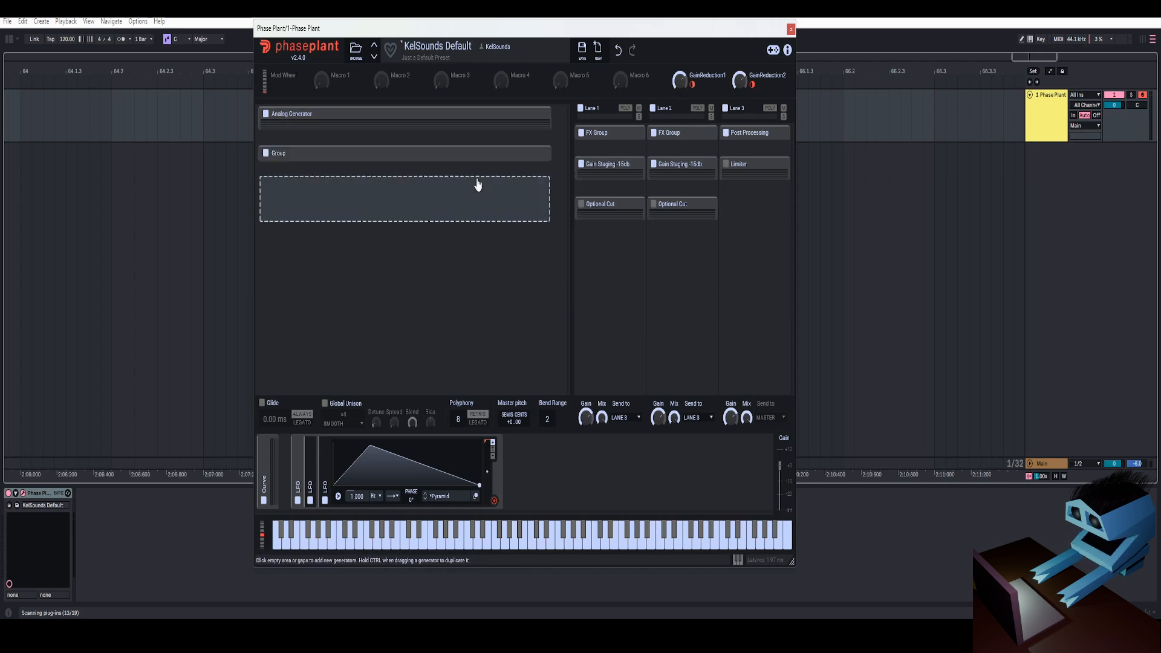
{"action": "left_click", "coordinate": [468, 168]}
{"action": "left_click", "coordinate": [480, 230]}
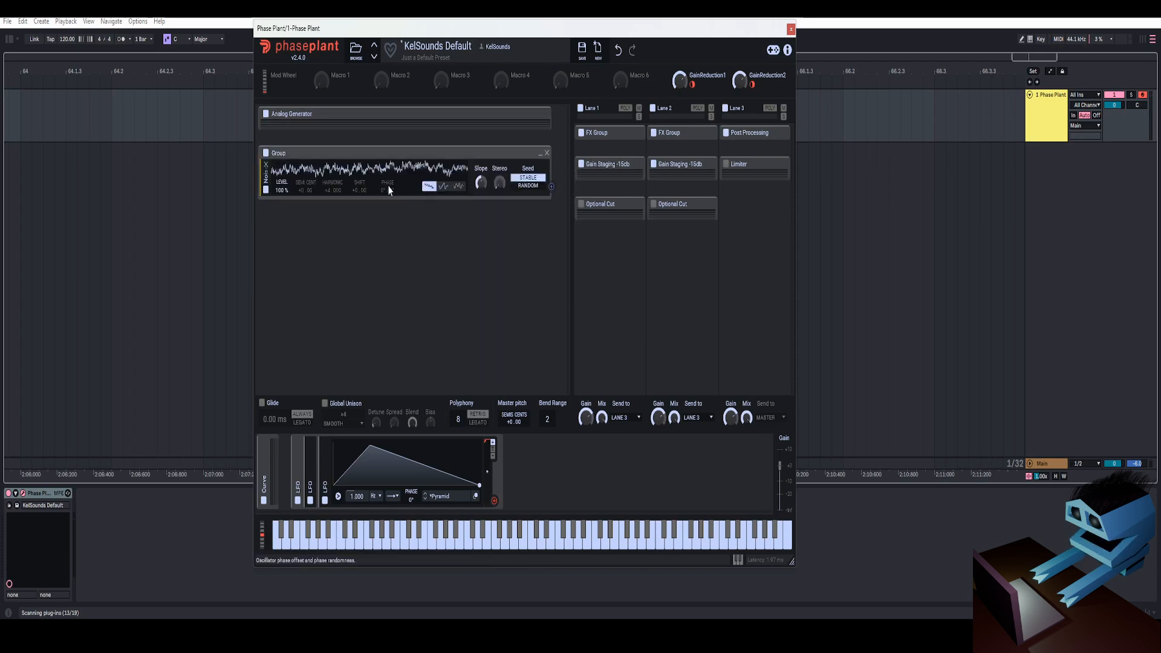
{"action": "left_click", "coordinate": [421, 212]}
{"action": "mouse_move", "coordinate": [483, 240]}
{"action": "left_click", "coordinate": [525, 243]}
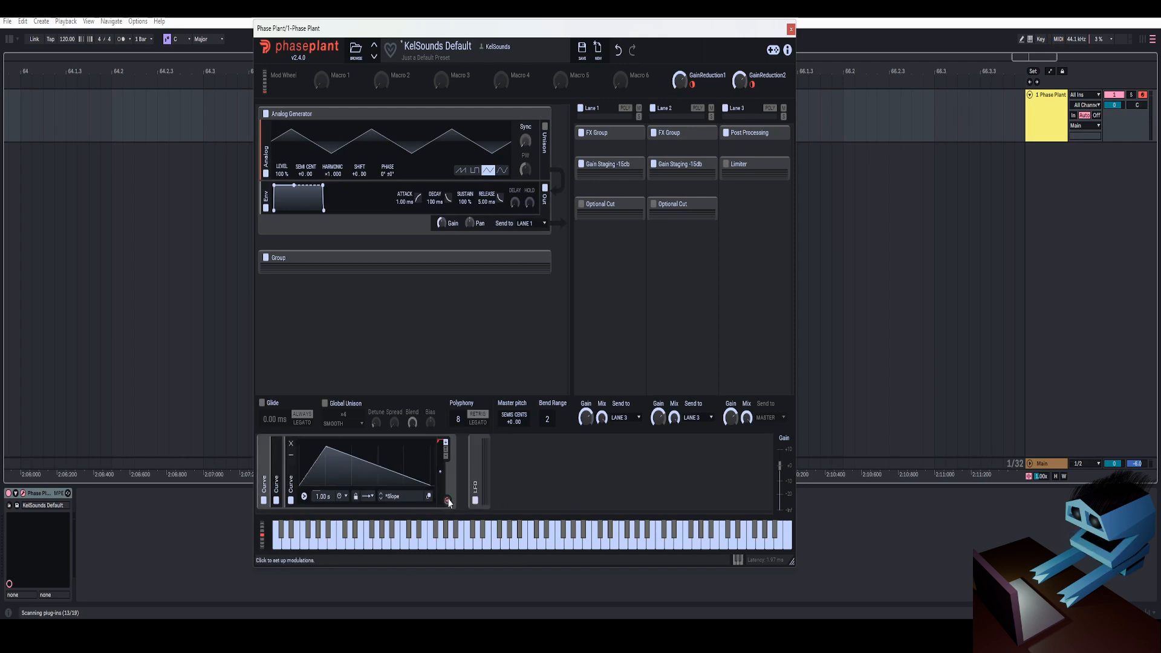
Assign the third Curve modulator to the analog oscillator's Harmonic parameter.
{"action": "left_click", "coordinate": [447, 500]}
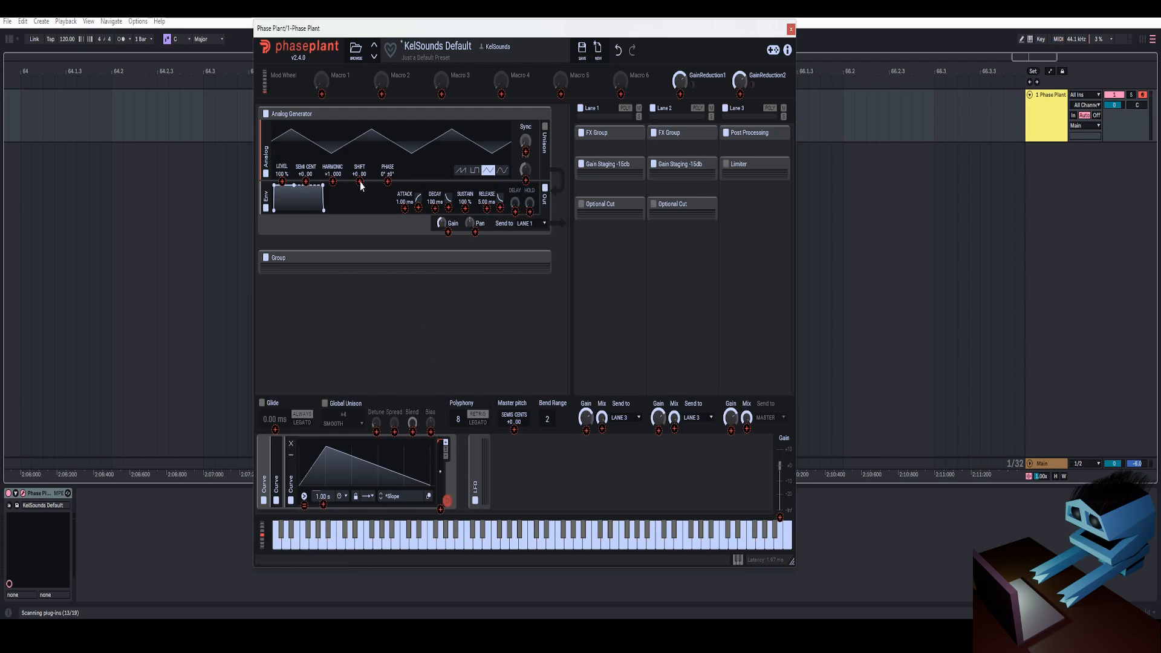
{"action": "left_click", "coordinate": [333, 181]}
{"action": "left_click_drag", "start_coordinate": [522, 36], "coordinate": [571, 40]}
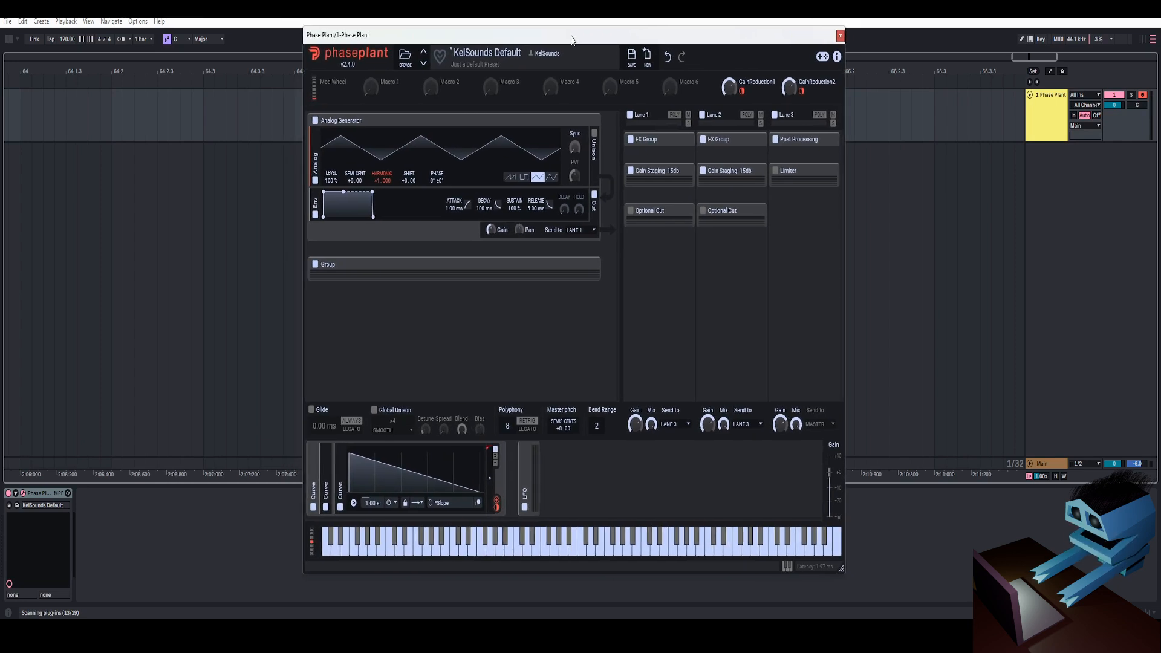
Add a node to the Harmonic curve and shape it into a steep initial drop followed by a shallow tail.
{"action": "double_click", "coordinate": [374, 460]}
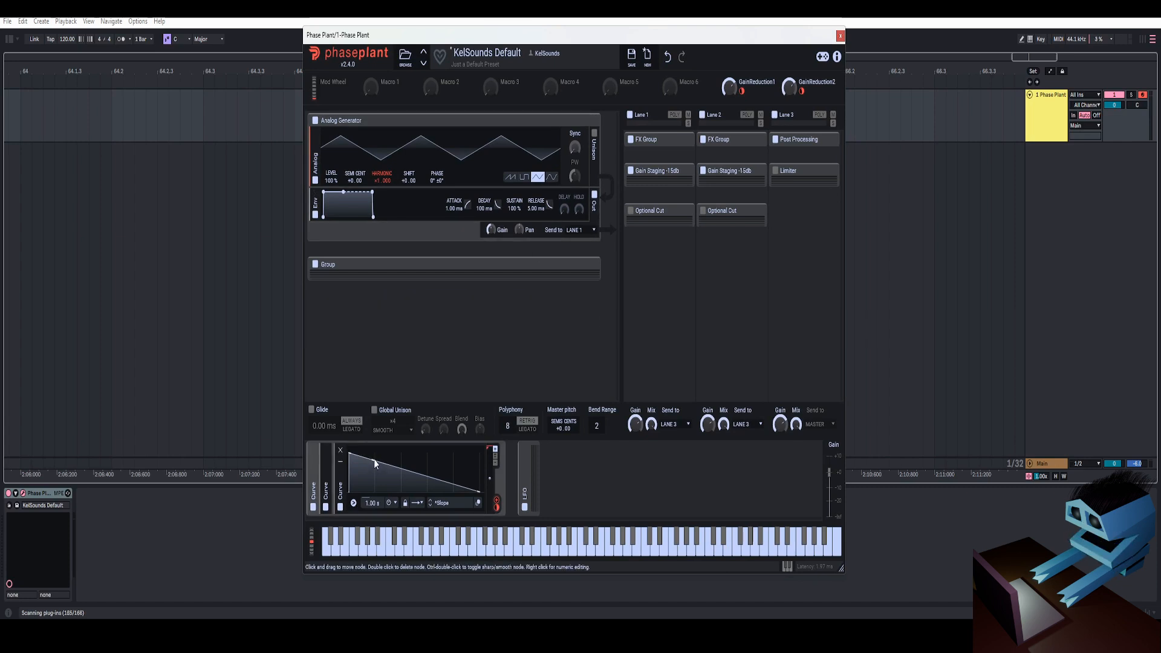
{"action": "left_click_drag", "start_coordinate": [575, 35], "coordinate": [516, 33]}
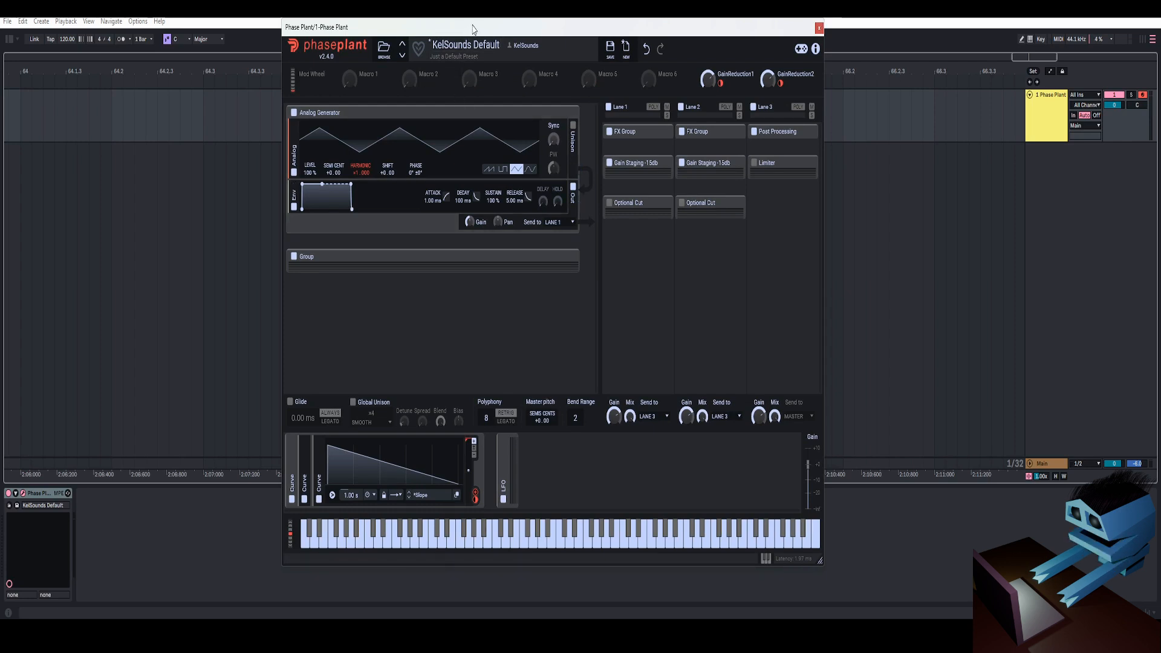
{"action": "left_click_drag", "start_coordinate": [473, 29], "coordinate": [478, 30]}
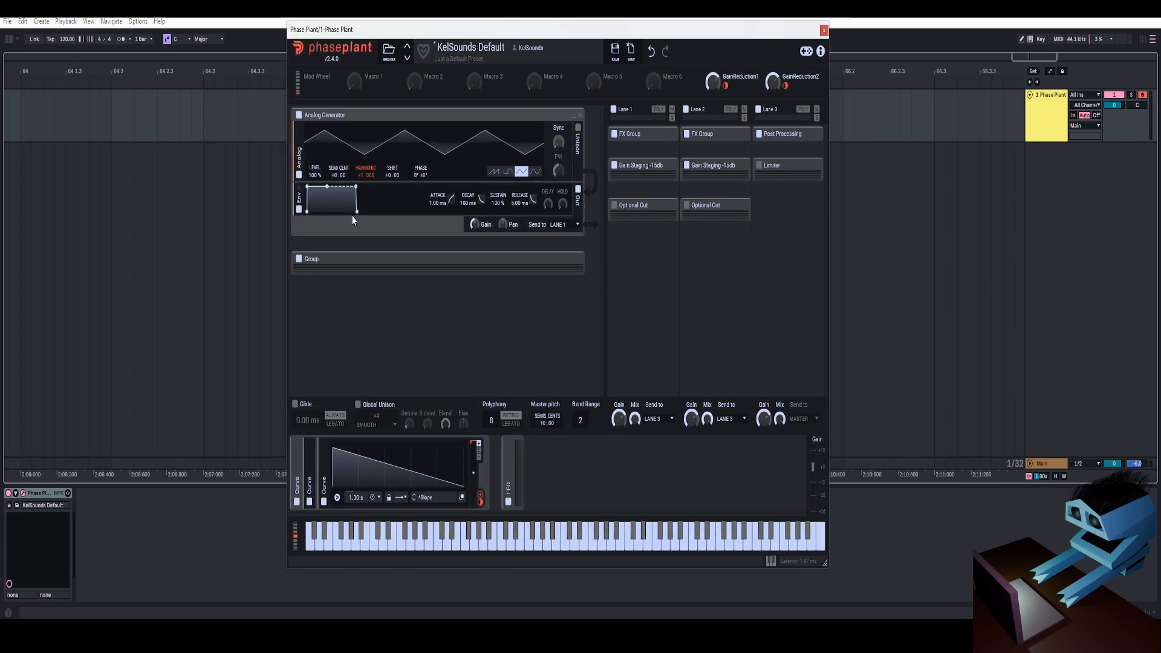
{"action": "left_click_drag", "start_coordinate": [357, 458], "coordinate": [352, 473]}
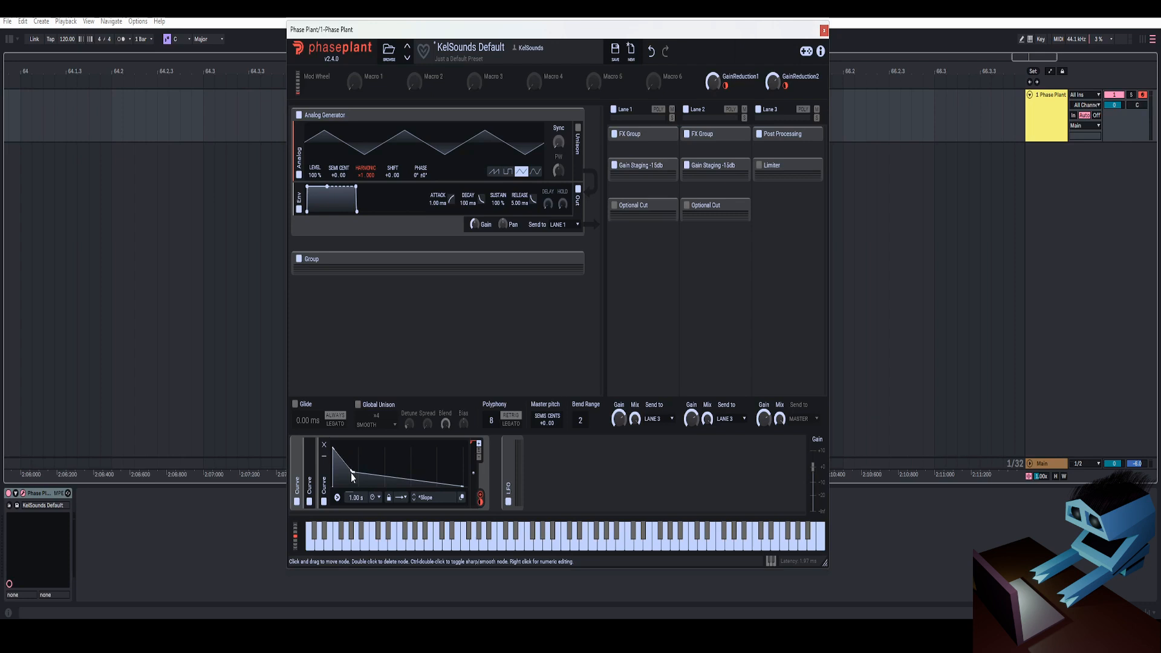
Shorten the rate of the Harmonic modulation curve to 135 ms.
{"action": "left_click", "coordinate": [823, 30]}
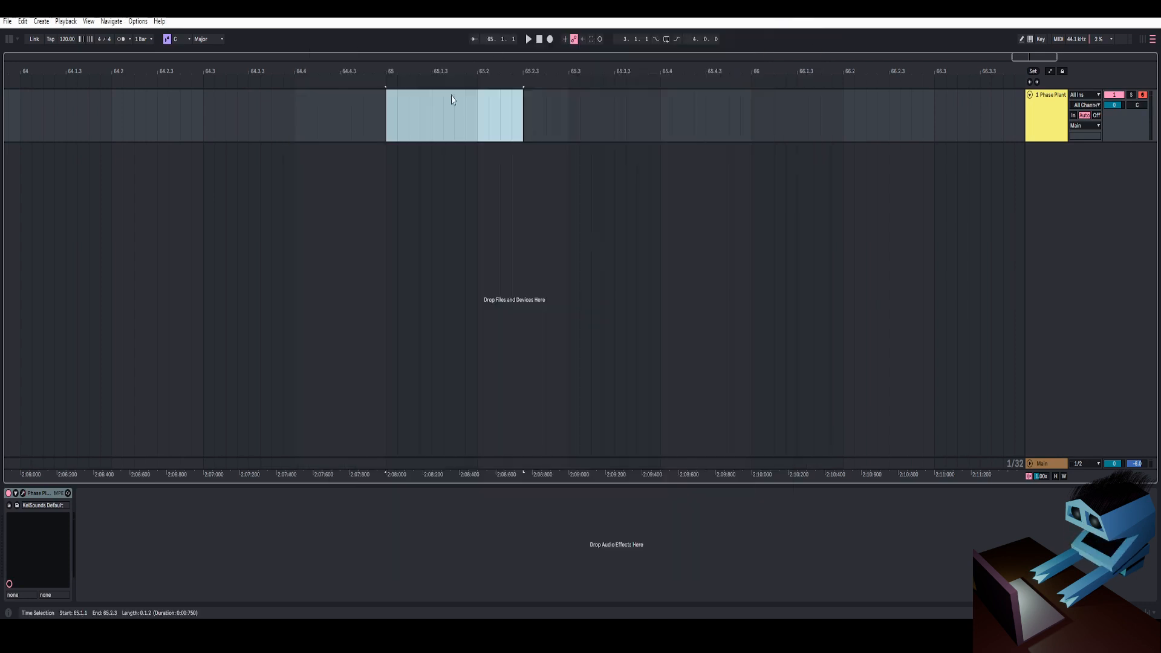
{"action": "left_click", "coordinate": [477, 127]}
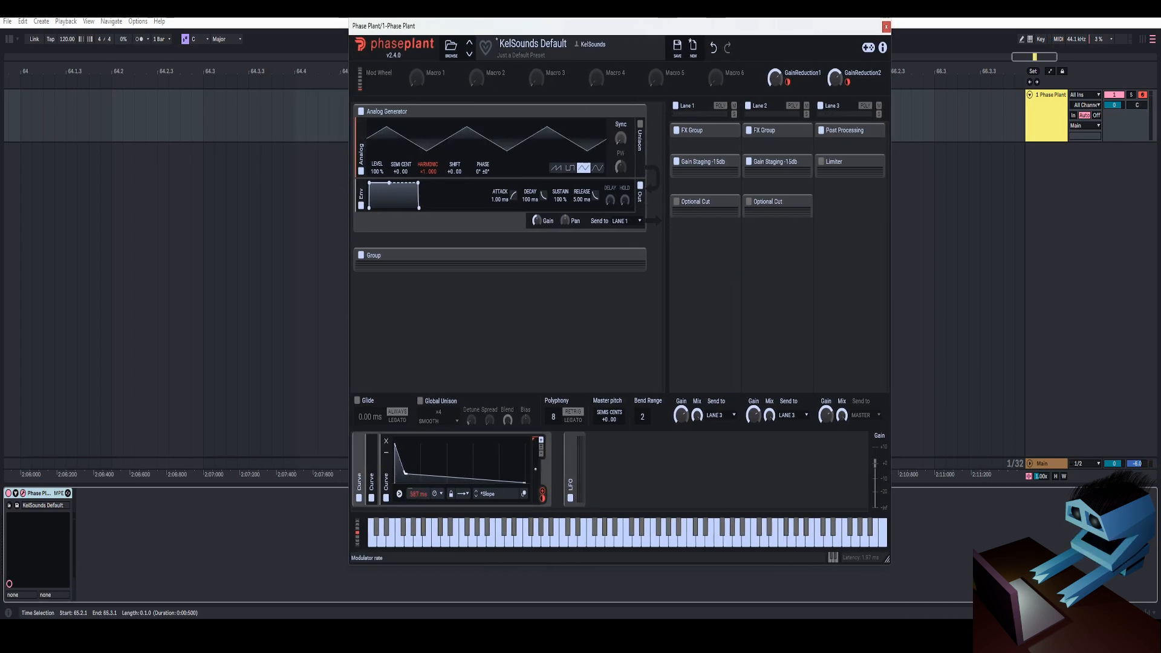
{"action": "left_click_drag", "start_coordinate": [418, 494], "coordinate": [402, 474]}
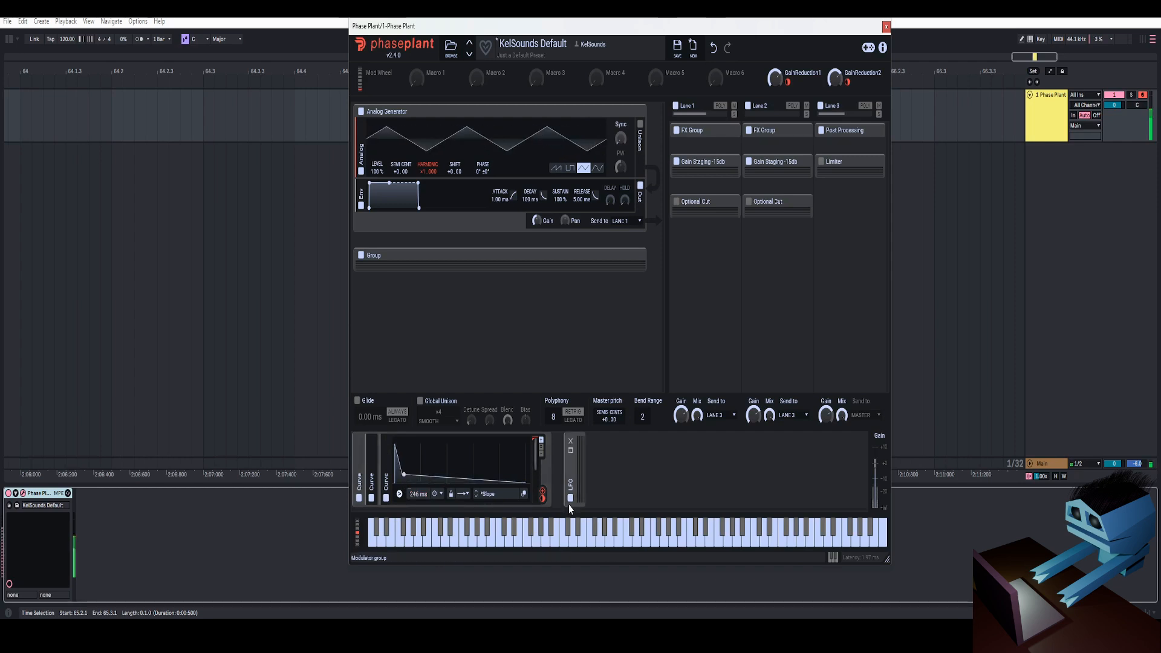
{"action": "left_click_drag", "start_coordinate": [542, 499], "coordinate": [542, 498]}
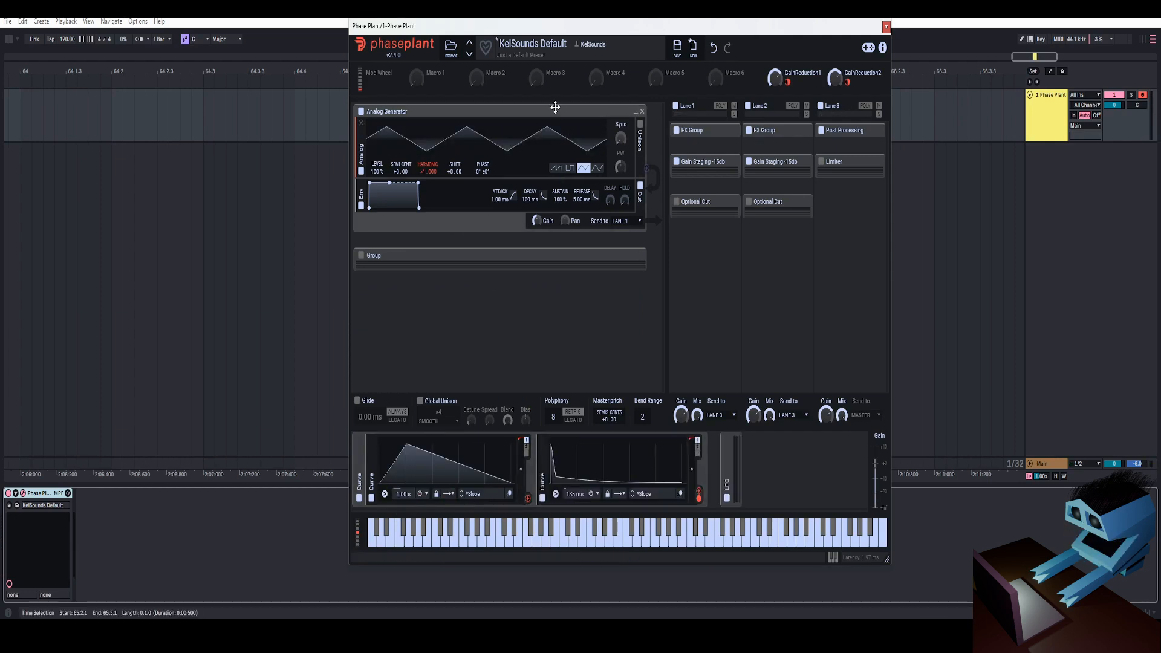
Switch the Lane 3 Gain effect to percentage at 0.0 % and modulate it with the second Curve modulator.
{"action": "left_click_drag", "start_coordinate": [541, 27], "coordinate": [498, 1]}
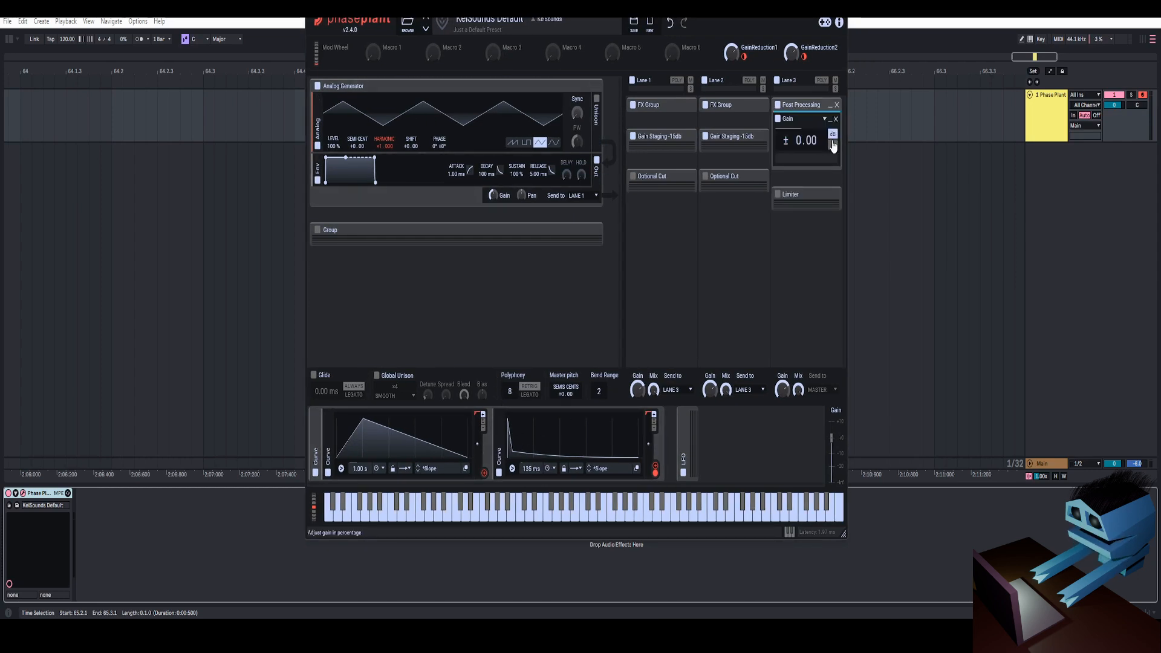
{"action": "left_click", "coordinate": [832, 146]}
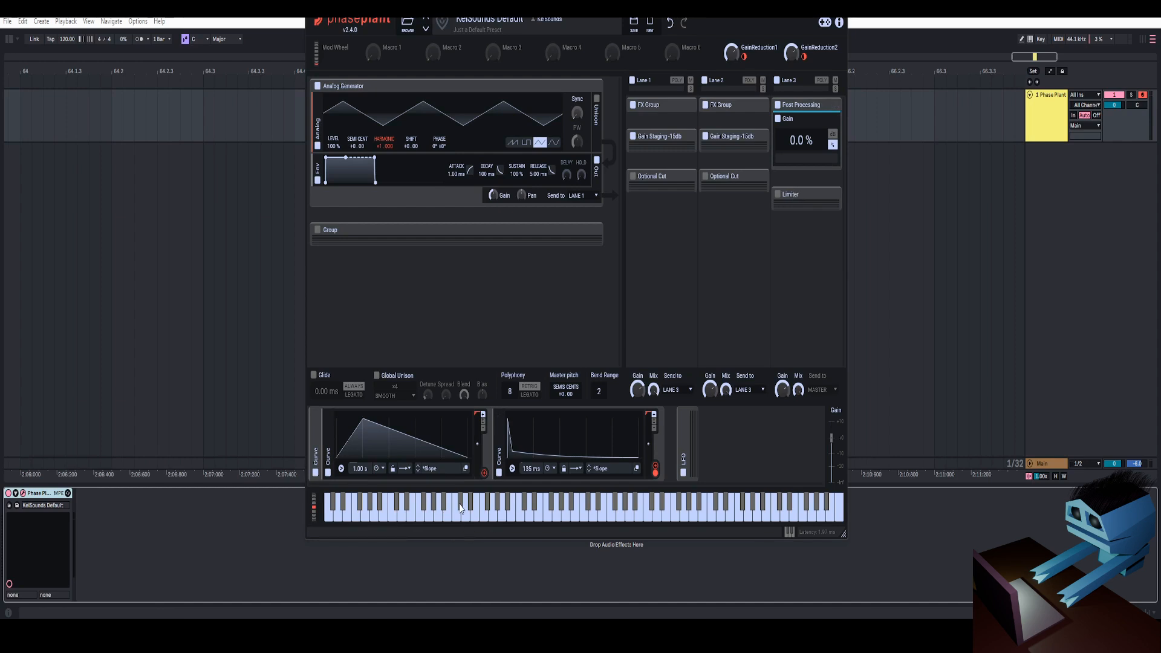
{"action": "left_click_drag", "start_coordinate": [484, 472], "coordinate": [748, 179]}
{"action": "left_click_drag", "start_coordinate": [802, 152], "coordinate": [802, 155]}
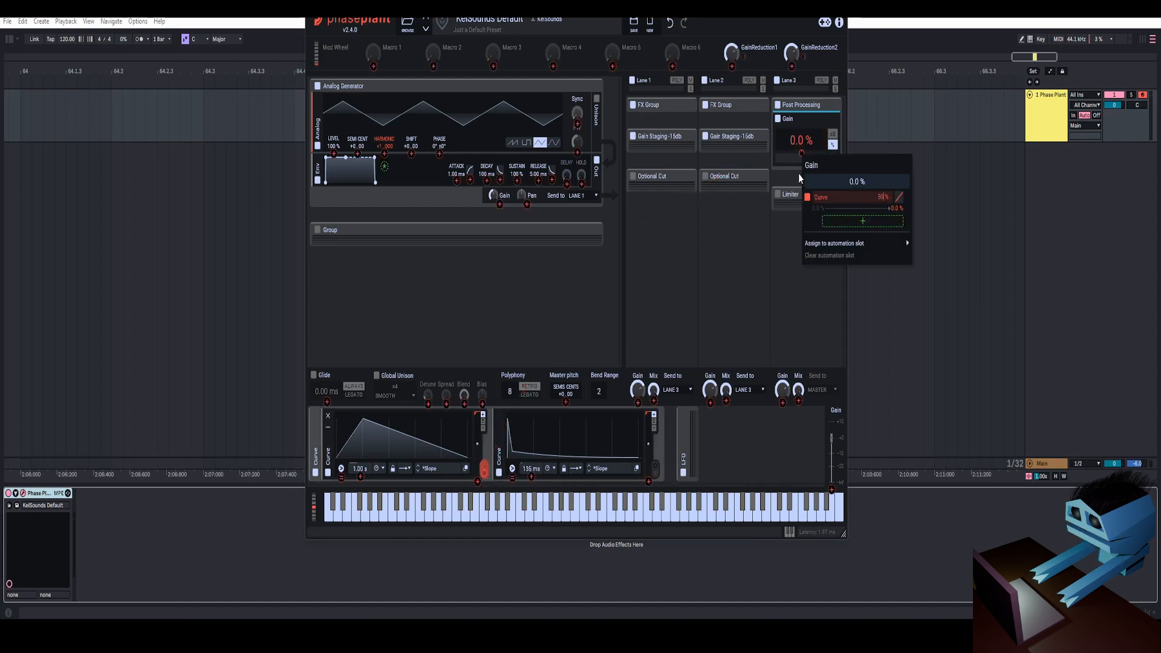
Enable the Lane 3 Limiter and shape the gain curve into a short full-level hold with a smooth decay.
{"action": "left_click", "coordinate": [782, 208]}
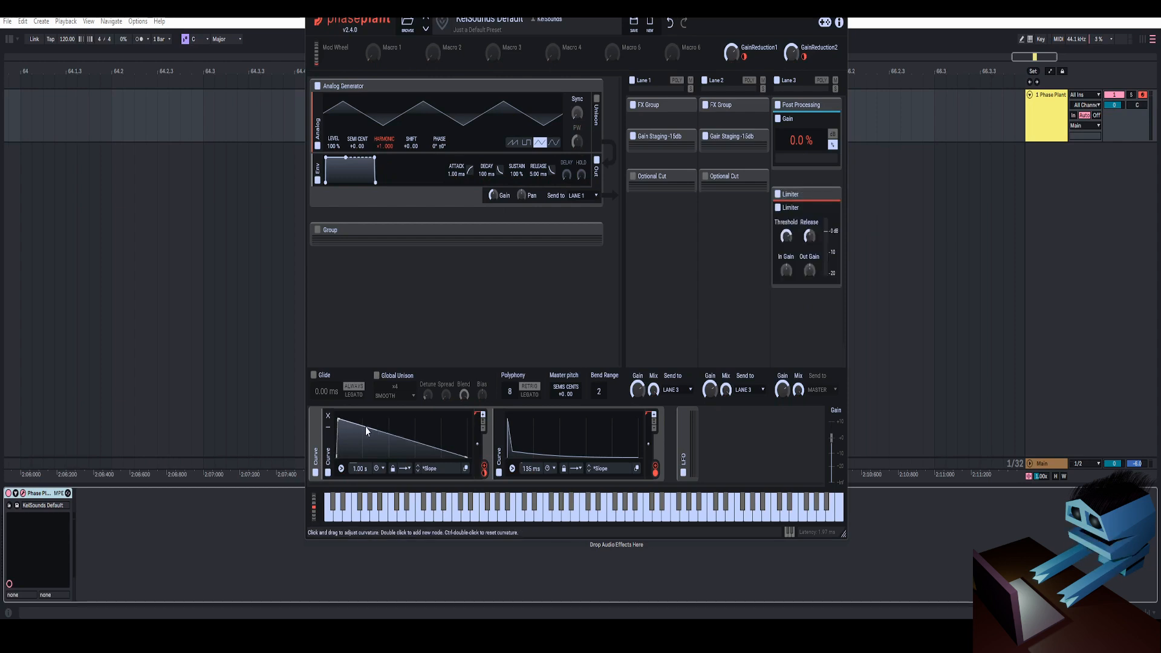
{"action": "left_click_drag", "start_coordinate": [368, 408], "coordinate": [333, 416]}
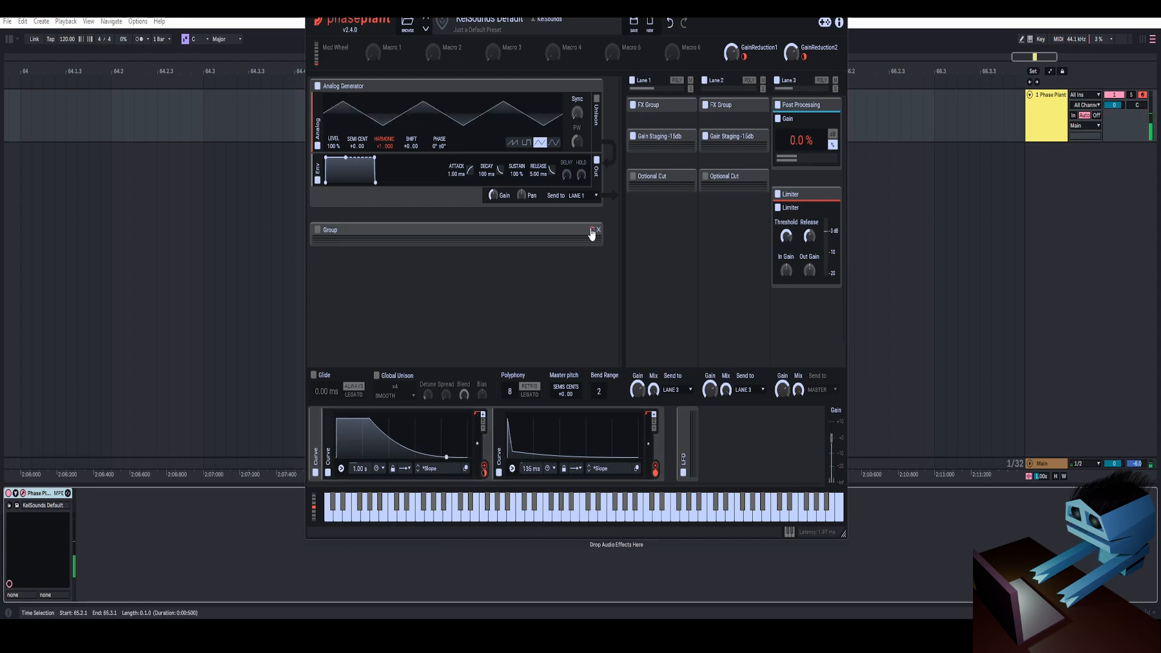
Expand and enable the noise group and shorten its envelope decay to 16.9 ms.
{"action": "left_click", "coordinate": [591, 231]}
{"action": "left_click", "coordinate": [317, 231]}
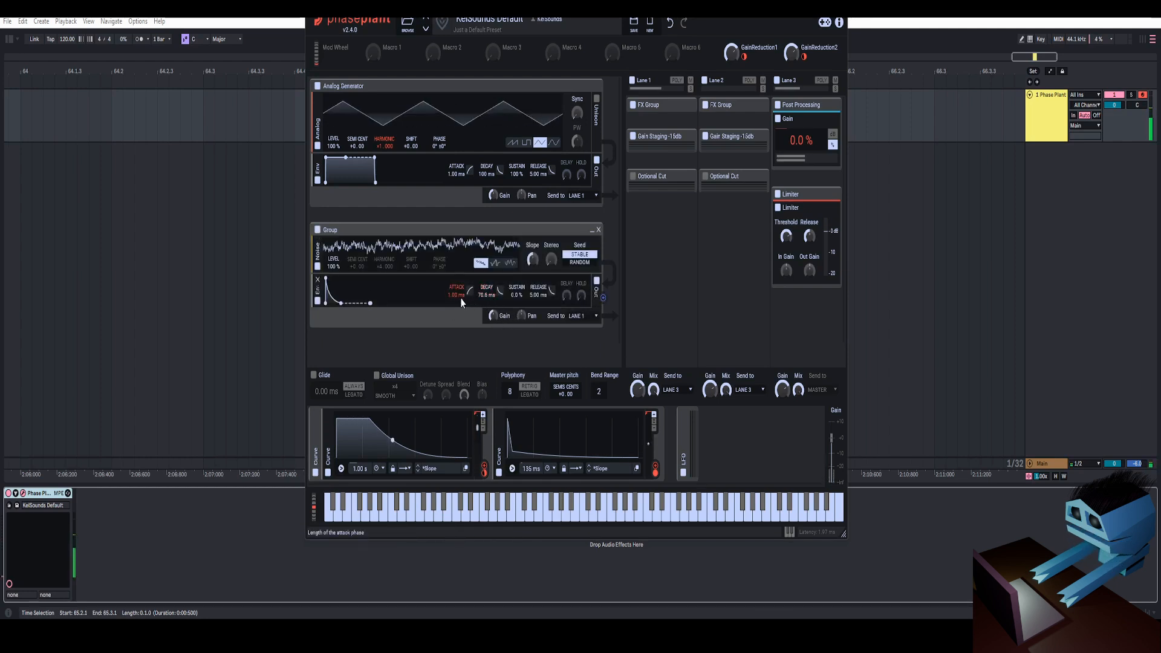
{"action": "left_click_drag", "start_coordinate": [498, 298], "coordinate": [486, 309]}
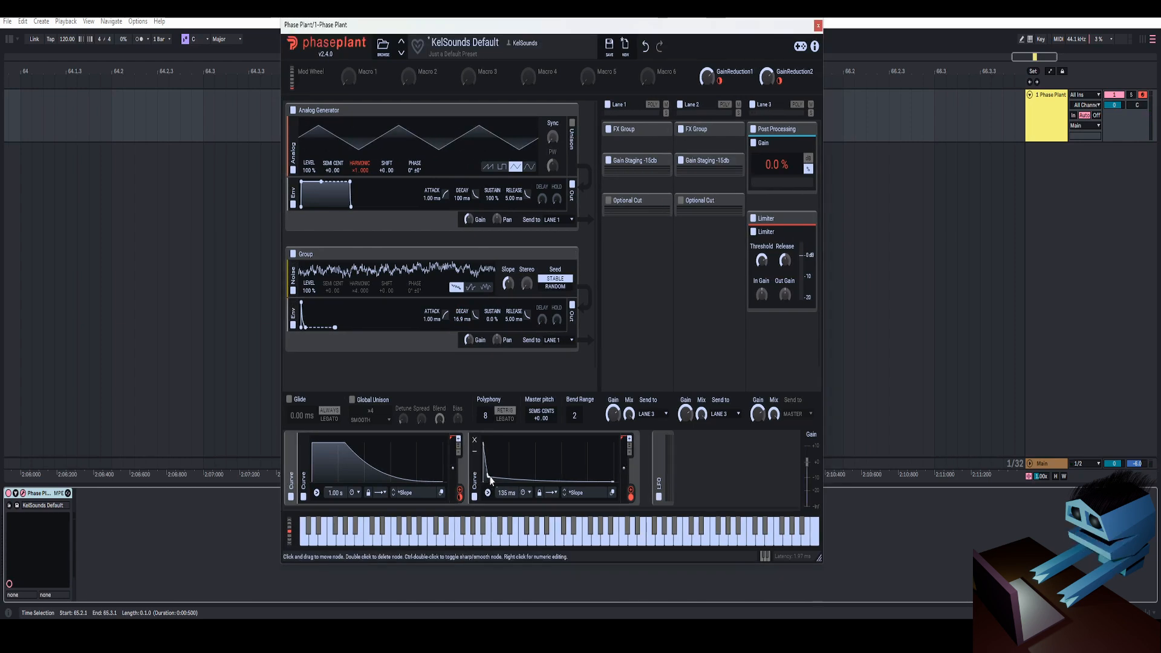
Set the Harmonic curve's rate to 111 ms and fine-tune its lower node in the Curve Editor.
{"action": "left_click_drag", "start_coordinate": [512, 493], "coordinate": [511, 502]}
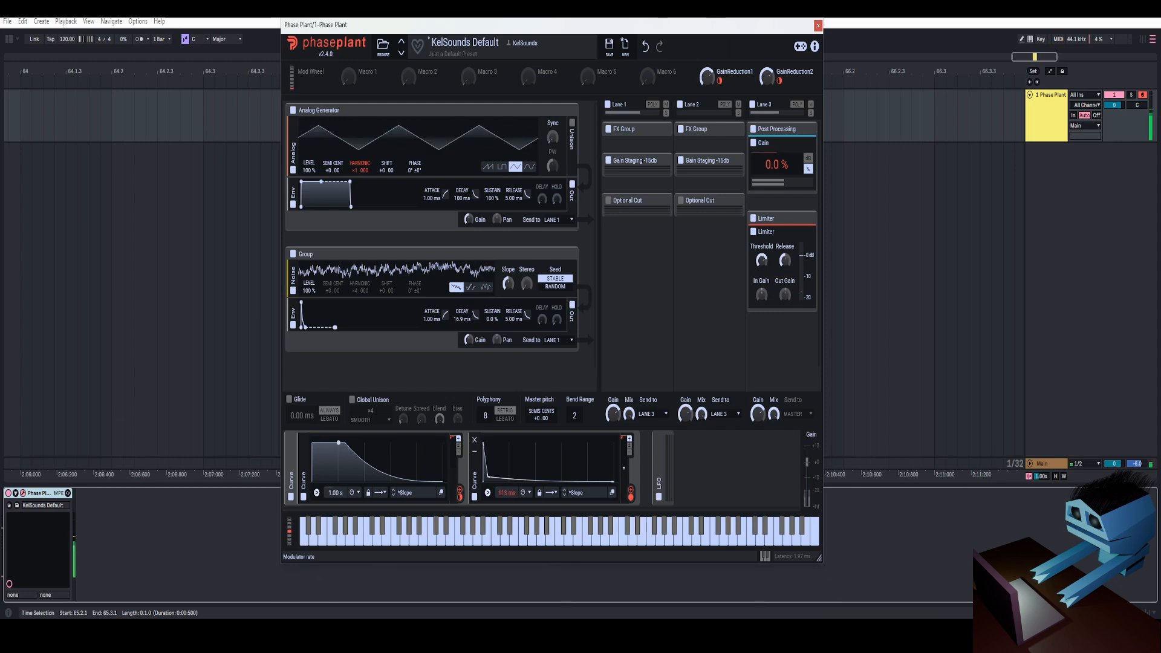
{"action": "left_click", "coordinate": [612, 492]}
{"action": "left_click_drag", "start_coordinate": [410, 348], "coordinate": [414, 353]}
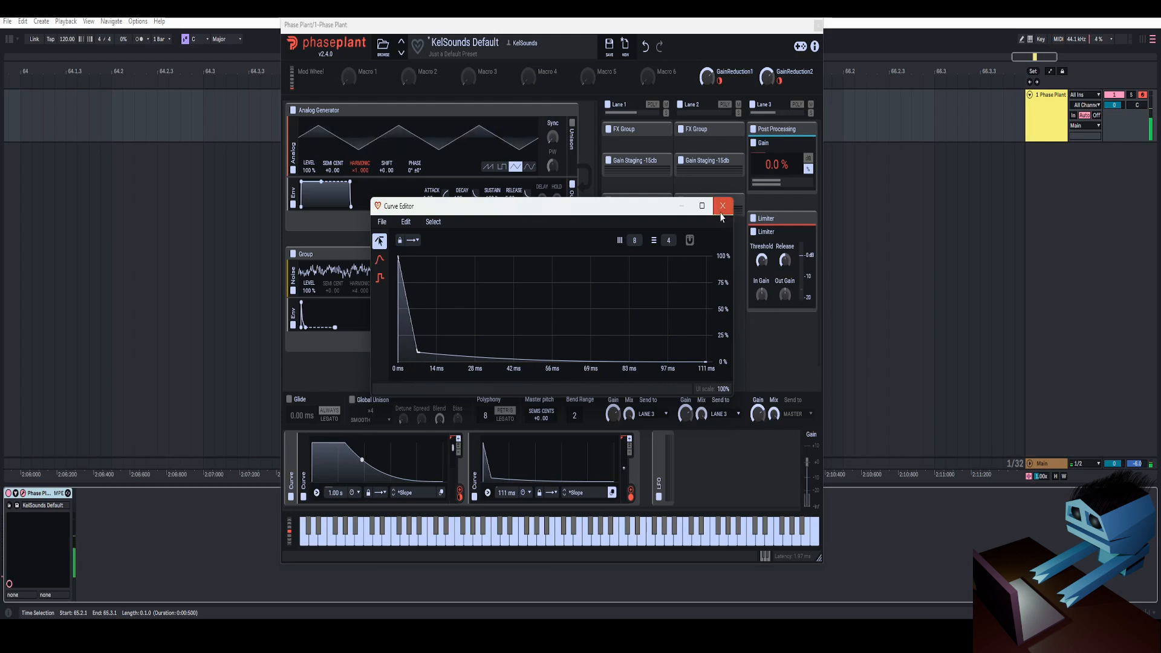
{"action": "left_click", "coordinate": [720, 212]}
Set the noise envelope's decay to 20.7 ms.
{"action": "mouse_move", "coordinate": [475, 315]}
{"action": "left_mouse_down"}
{"action": "mouse_move", "coordinate": [475, 306]}
{"action": "mouse_move", "coordinate": [467, 315]}
{"action": "left_mouse_up"}
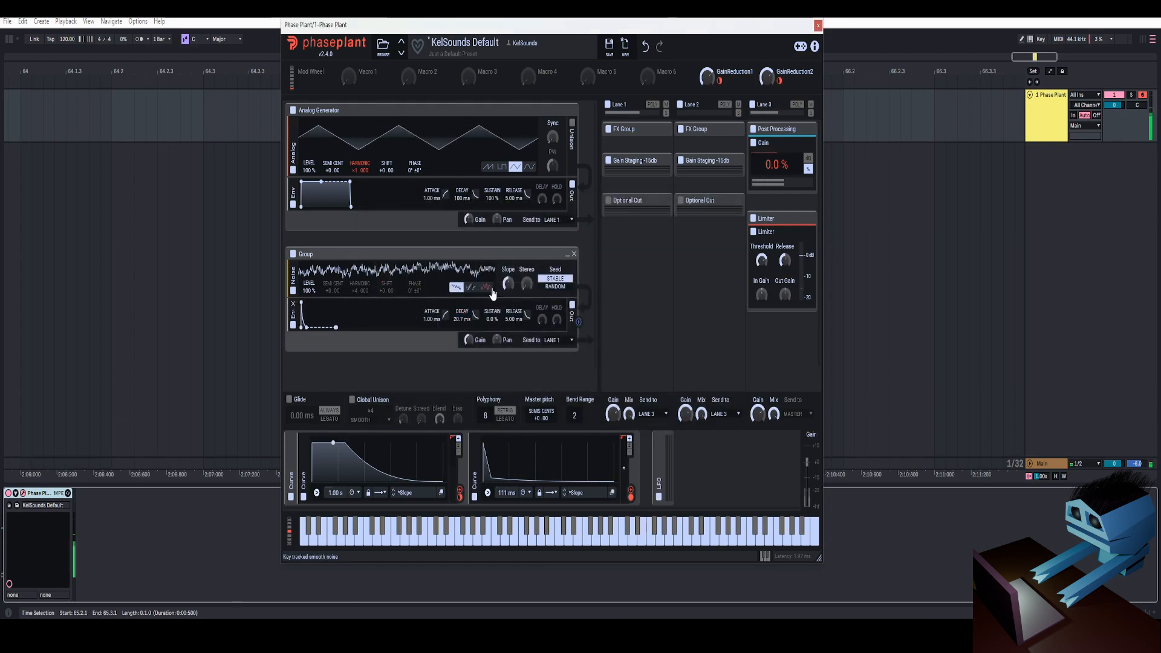
Add an Overdrive Distortion effect to Lane 1 before the gain staging and lower the GainReduction1 macro.
{"action": "left_click", "coordinate": [633, 151]}
{"action": "left_click", "coordinate": [619, 284]}
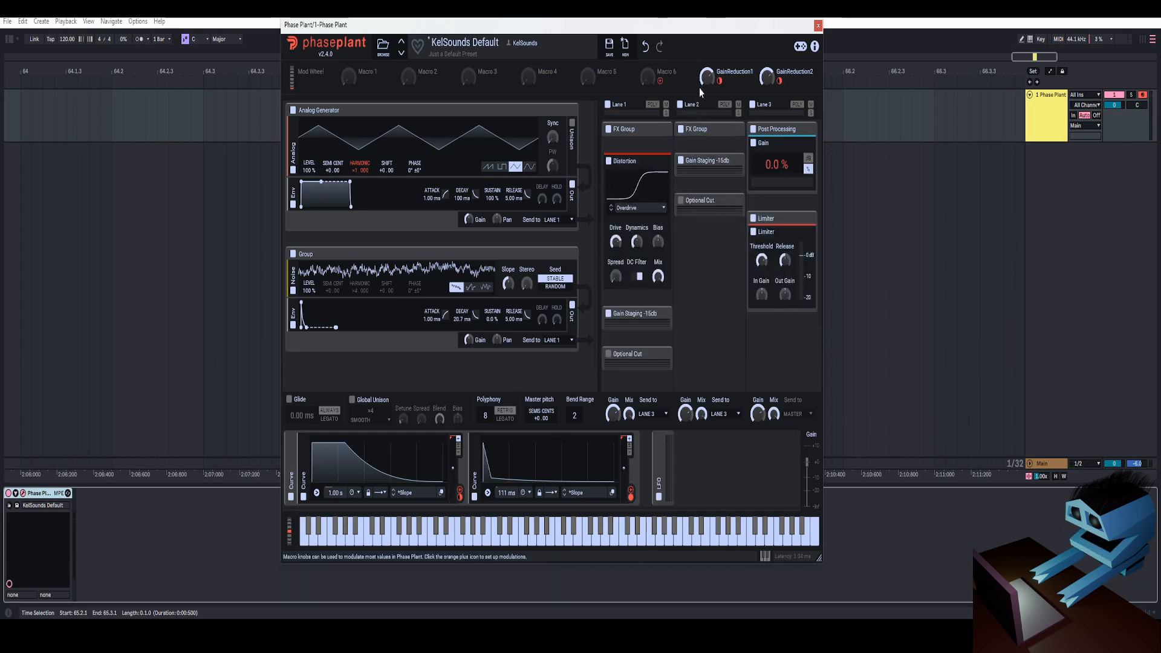
{"action": "left_click_drag", "start_coordinate": [705, 79], "coordinate": [705, 124]}
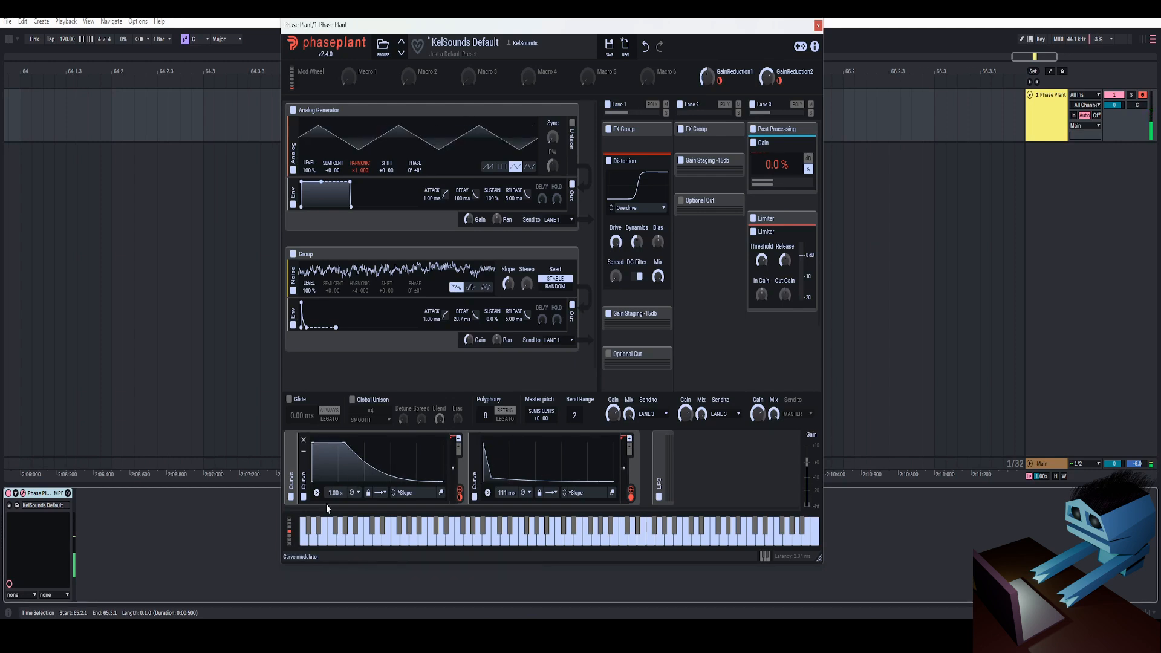
Shorten the gain curve's rate to 343 ms and the Harmonic curve's rate to 92.7 ms.
{"action": "left_click_drag", "start_coordinate": [336, 494], "coordinate": [336, 520]}
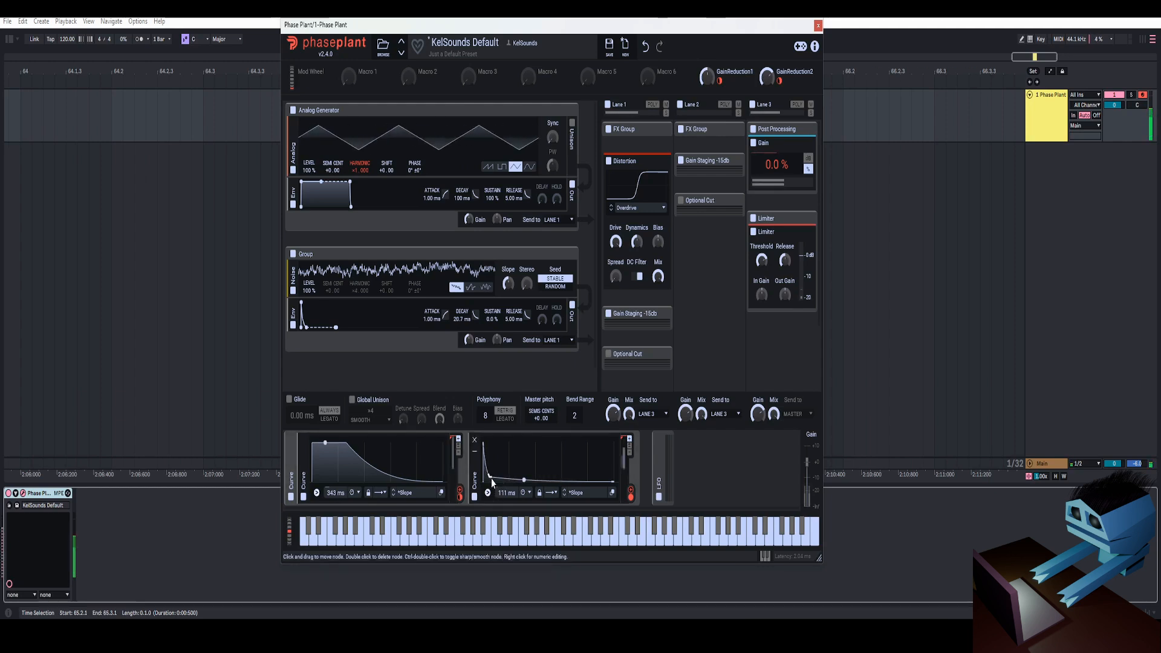
{"action": "left_click_drag", "start_coordinate": [496, 489], "coordinate": [495, 502]}
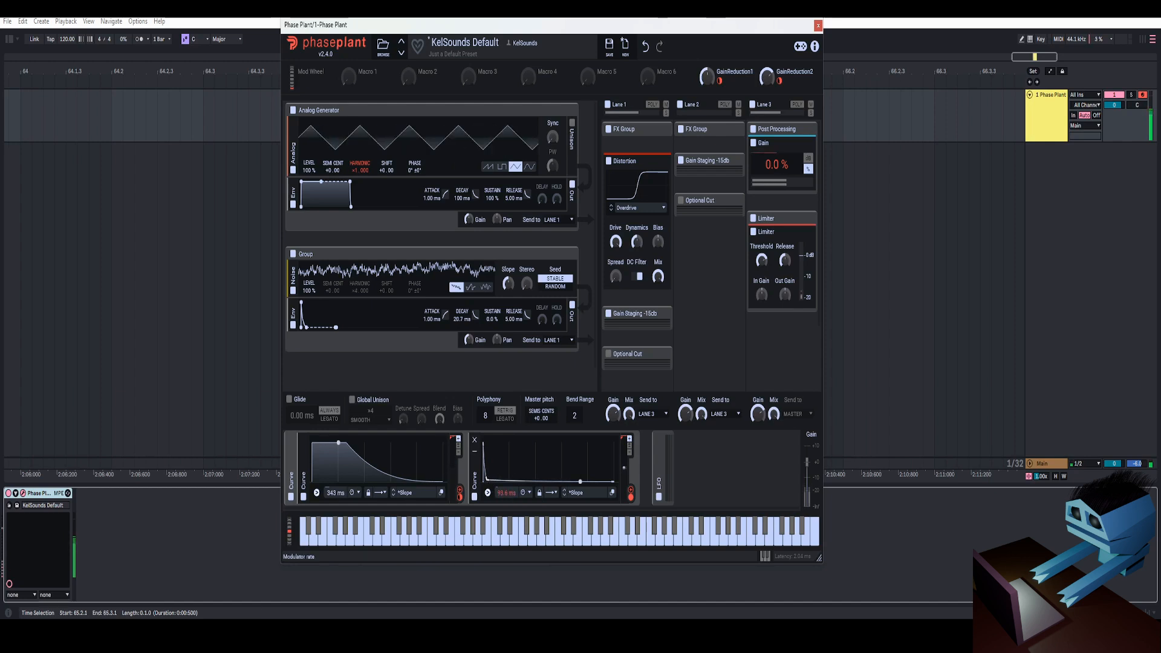
Collapse the Distortion effect, then set the analog oscillator to a sine wave with Harmonic at 0.740.
{"action": "left_click", "coordinate": [624, 160]}
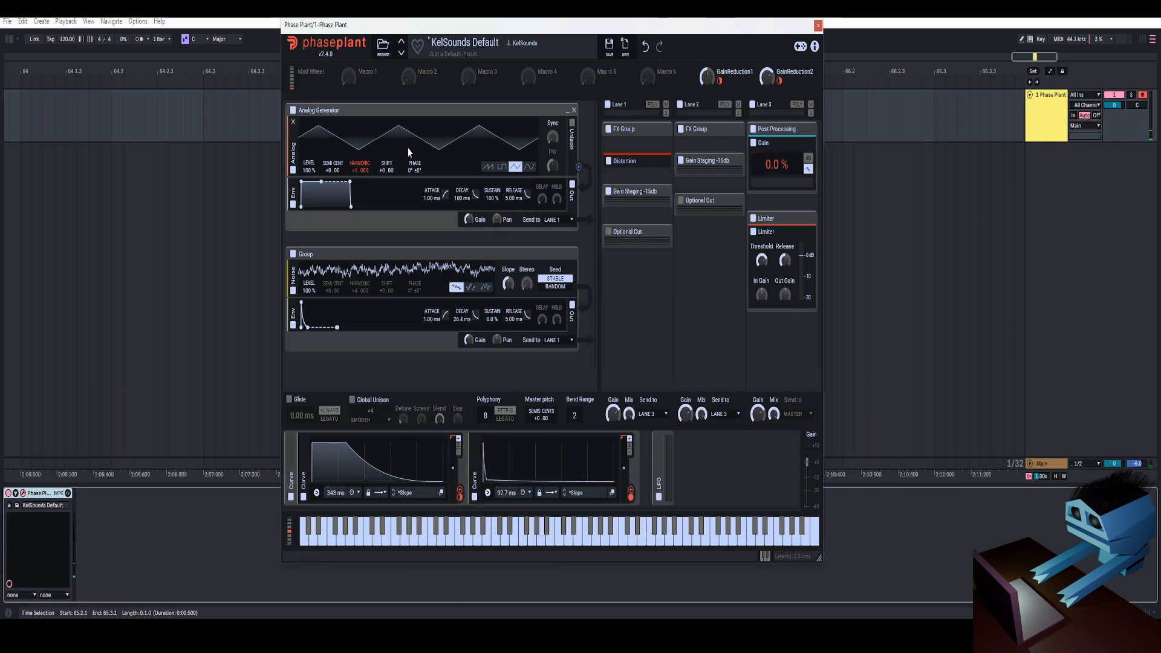
{"action": "left_click_drag", "start_coordinate": [359, 170], "coordinate": [360, 159]}
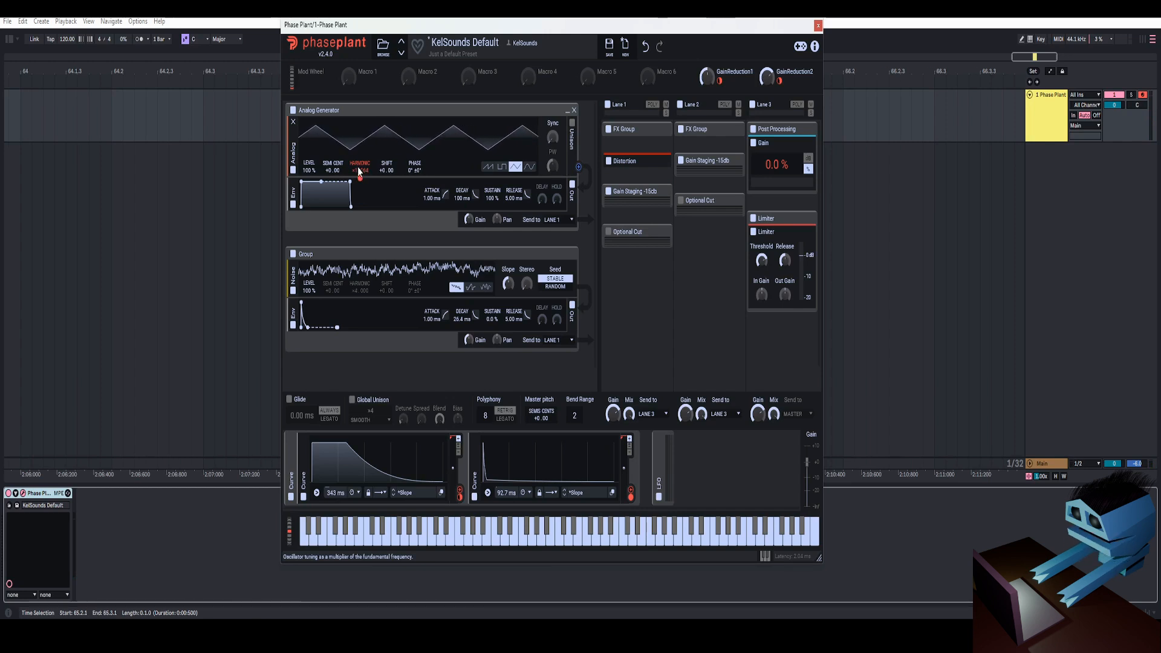
{"action": "left_click_drag", "start_coordinate": [360, 159], "coordinate": [360, 187]}
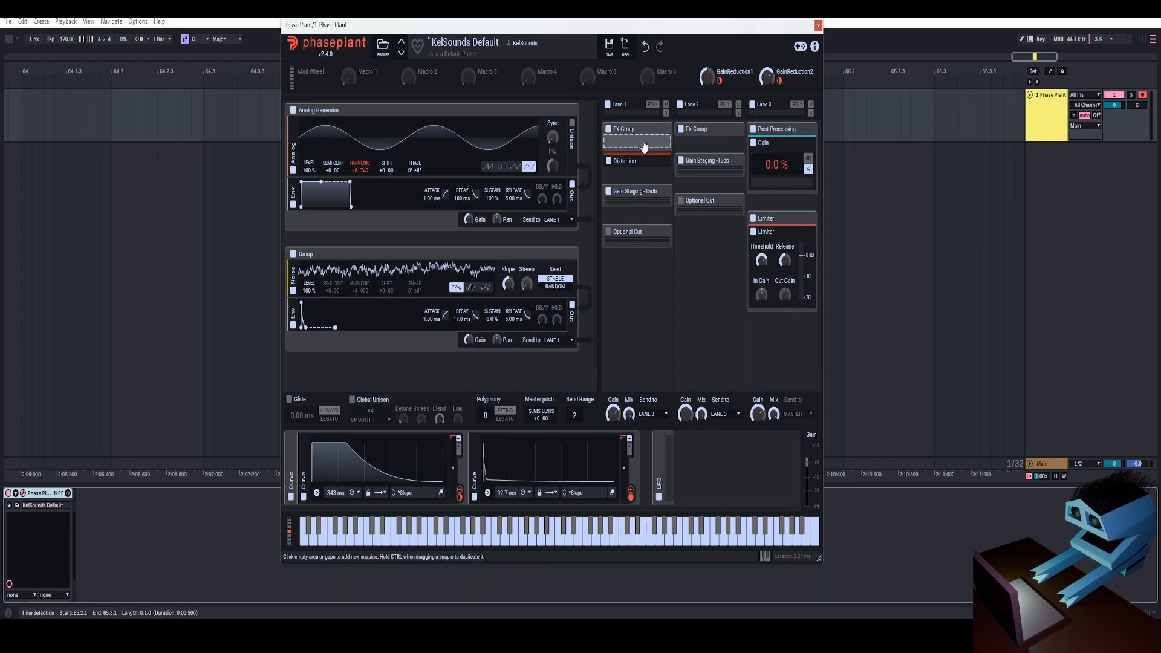
Move the Distortion effect into the Lane 1 FX Group.
{"action": "left_click", "coordinate": [641, 145]}
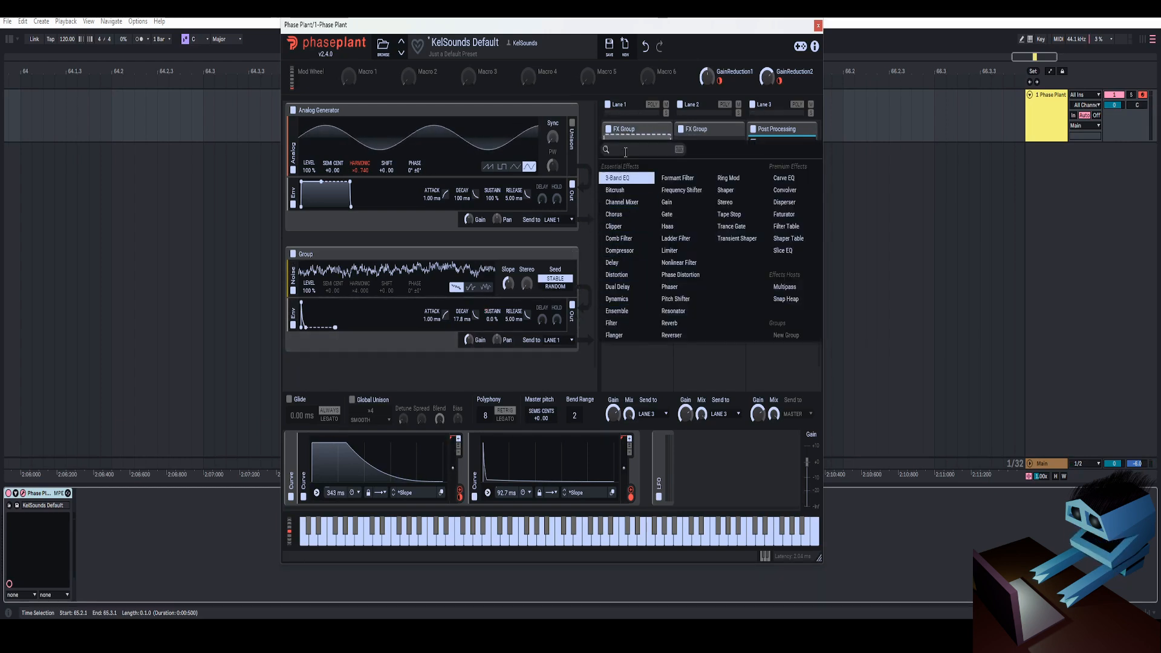
{"action": "left_click", "coordinate": [625, 132]}
{"action": "left_click_drag", "start_coordinate": [626, 159], "coordinate": [629, 149]}
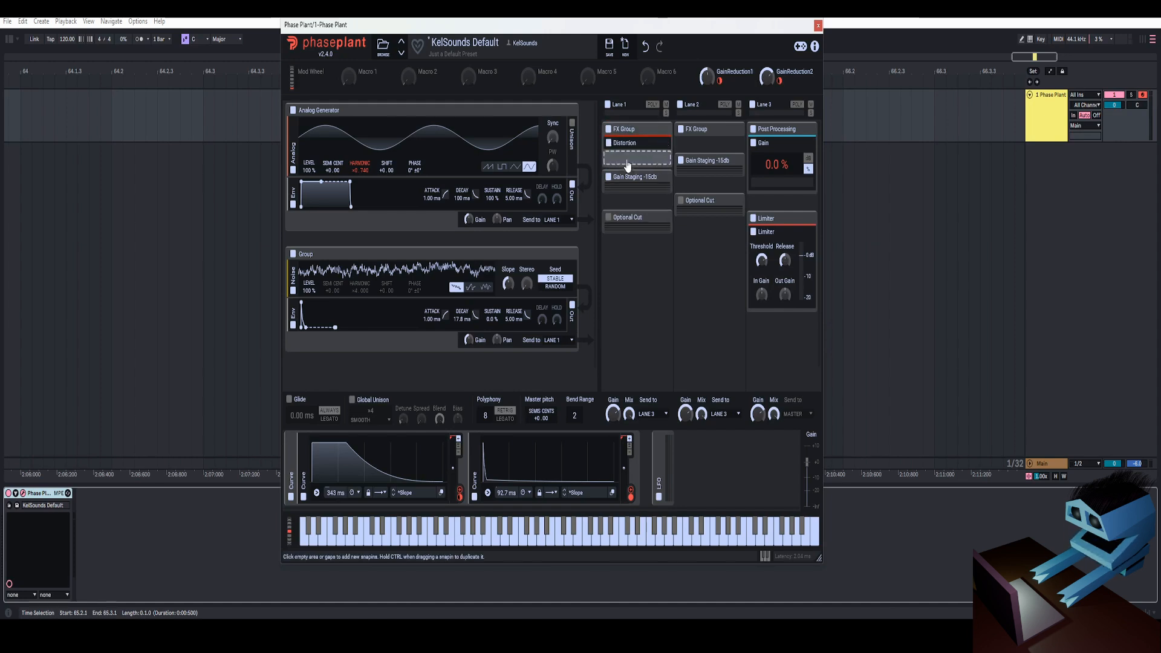
Add a Filter after the Distortion in Lane 1 and assign the Pyramid LFO to modulate its cutoff.
{"action": "left_click", "coordinate": [630, 158]}
{"action": "left_click", "coordinate": [616, 340]}
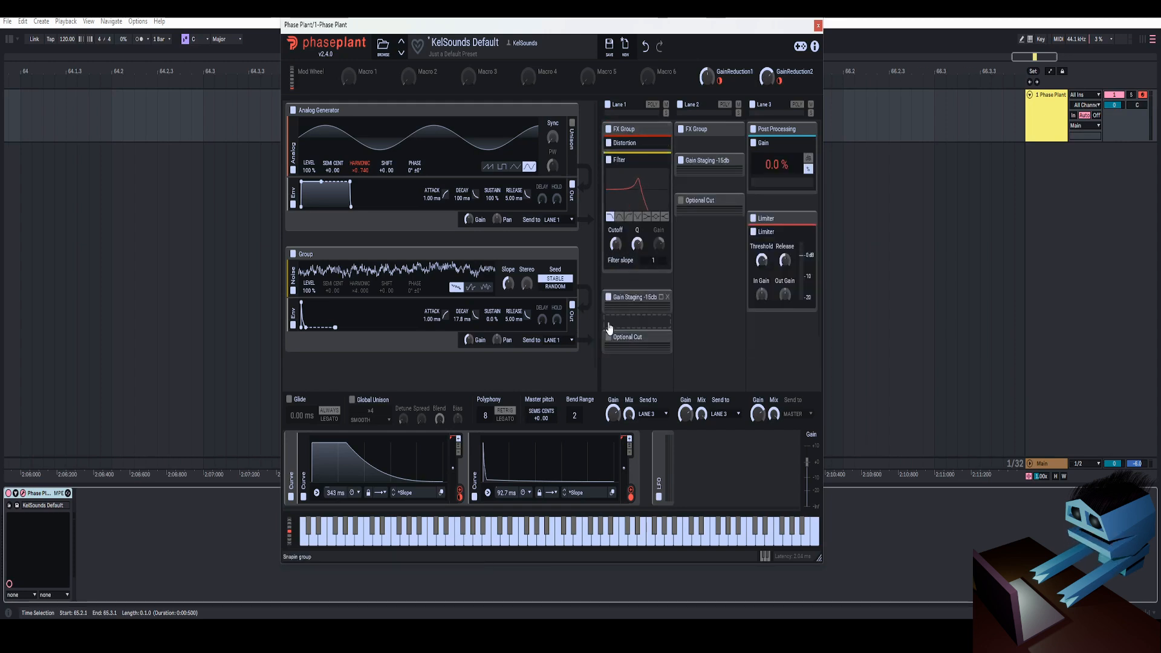
{"action": "left_click", "coordinate": [655, 483]}
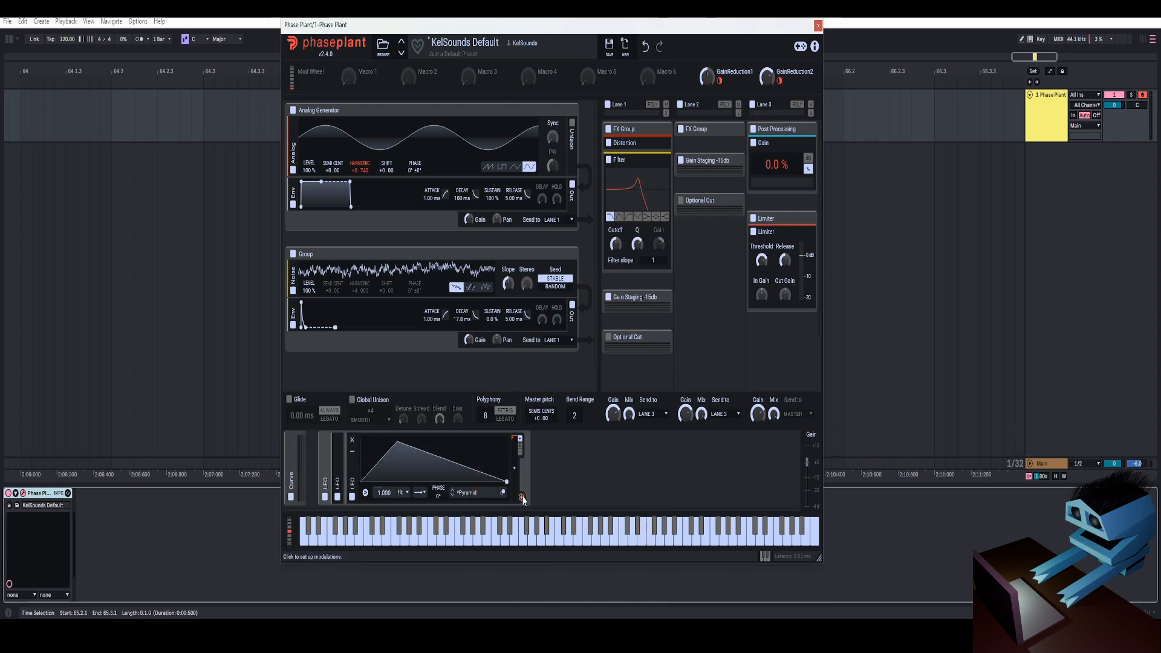
{"action": "left_click_drag", "start_coordinate": [523, 499], "coordinate": [615, 244]}
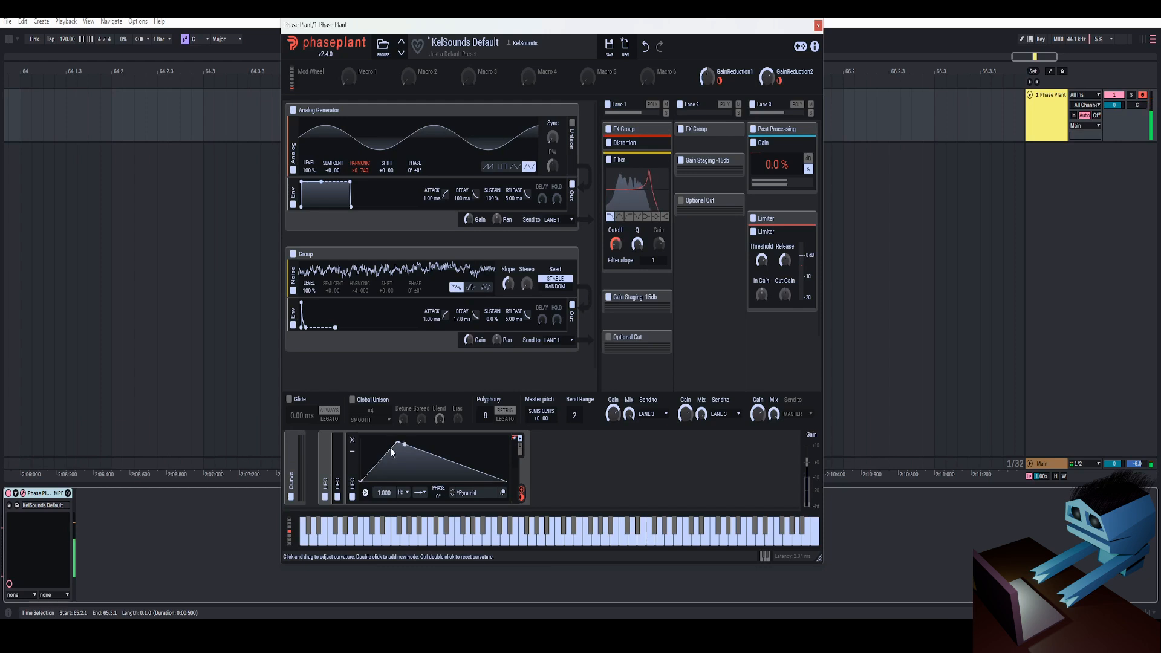
Reshape the LFO into a falling decay curve at 3.110 Hz and lower the Filter's cutoff.
{"action": "left_click_drag", "start_coordinate": [397, 443], "coordinate": [357, 432]}
{"action": "mouse_move", "coordinate": [386, 492]}
{"action": "left_mouse_down"}
{"action": "mouse_move", "coordinate": [385, 472]}
{"action": "mouse_move", "coordinate": [393, 510]}
{"action": "left_mouse_up"}
{"action": "mouse_move", "coordinate": [615, 249]}
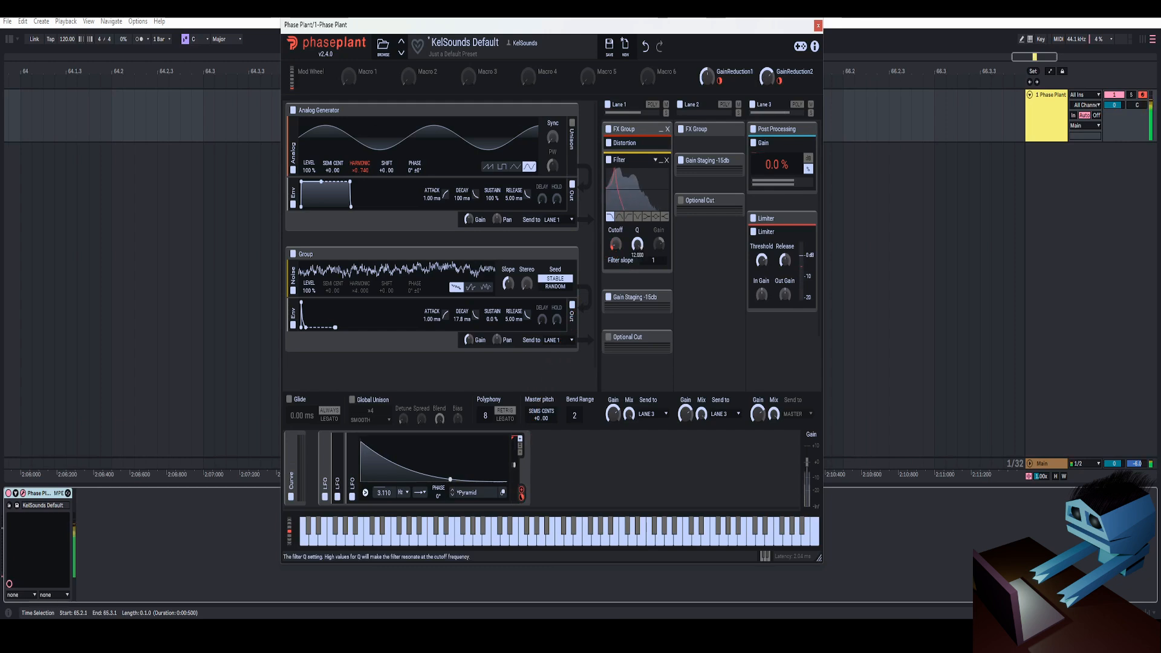
Readjust the GainReduction1 macro and set the noise envelope's decay to 34.9 ms.
{"action": "left_click_drag", "start_coordinate": [706, 78], "coordinate": [707, 108]}
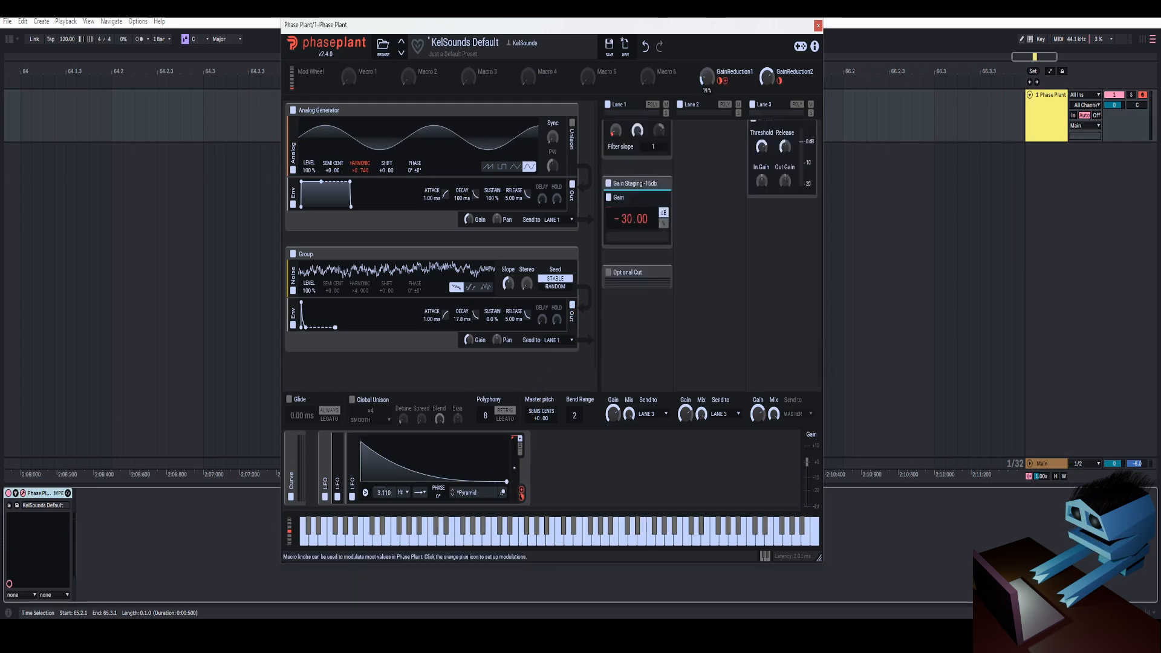
{"action": "left_click_drag", "start_coordinate": [707, 109], "coordinate": [707, 79]}
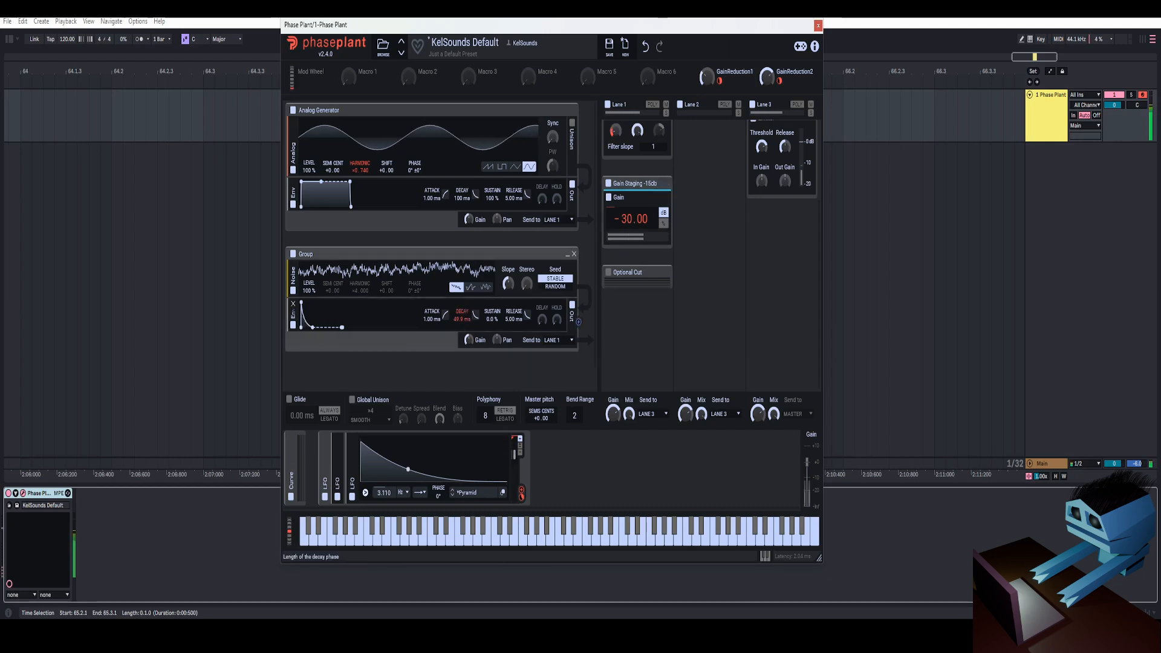
{"action": "left_click_drag", "start_coordinate": [466, 320], "coordinate": [467, 312]}
Speed up the Filter's LFO to 7.145 Hz and fine-tune the Filter's cutoff.
{"action": "scroll", "coordinate": [642, 156], "scroll_direction": "up", "scroll_amount": 2}
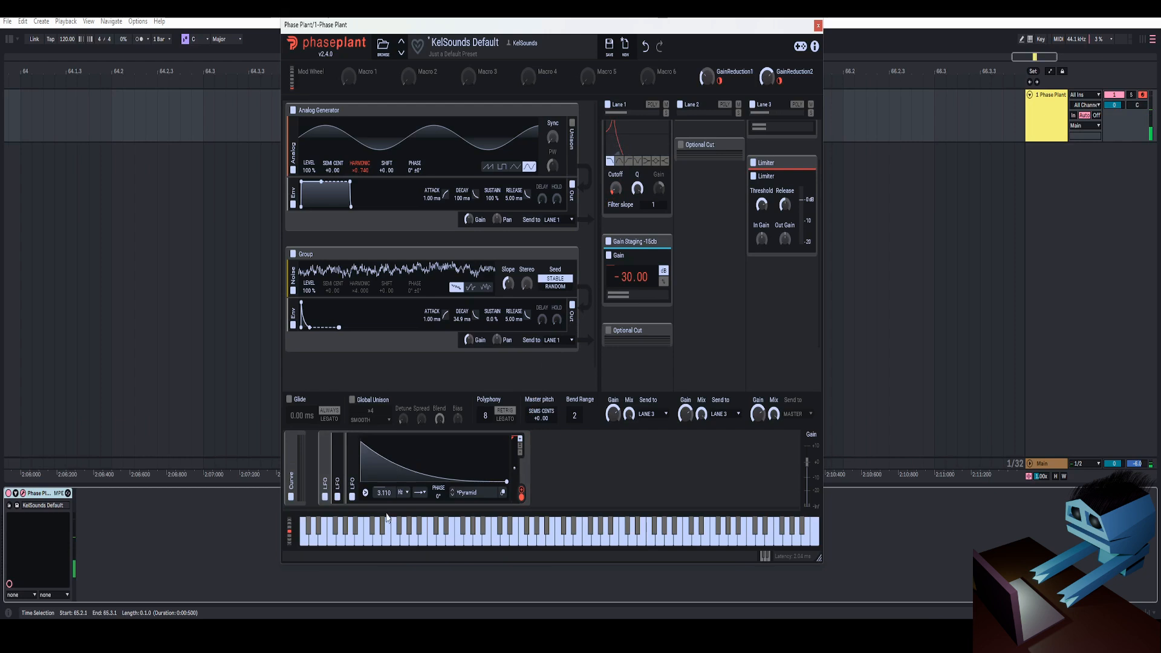
{"action": "left_click_drag", "start_coordinate": [386, 495], "coordinate": [385, 471]}
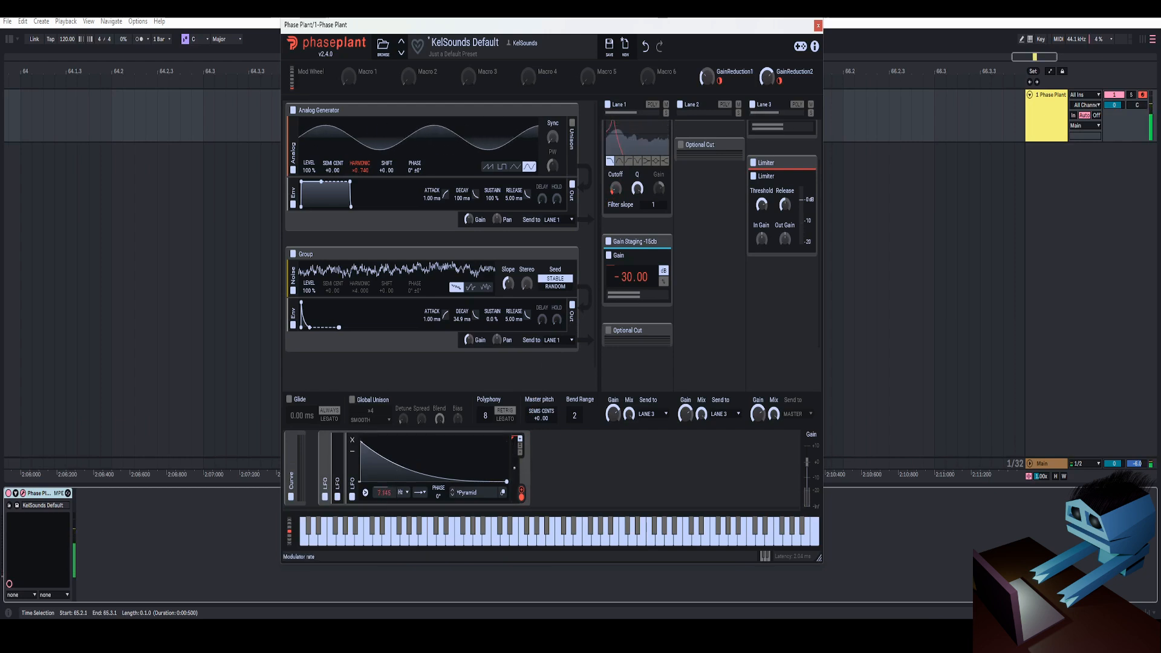
{"action": "left_click_drag", "start_coordinate": [615, 188], "coordinate": [615, 239]}
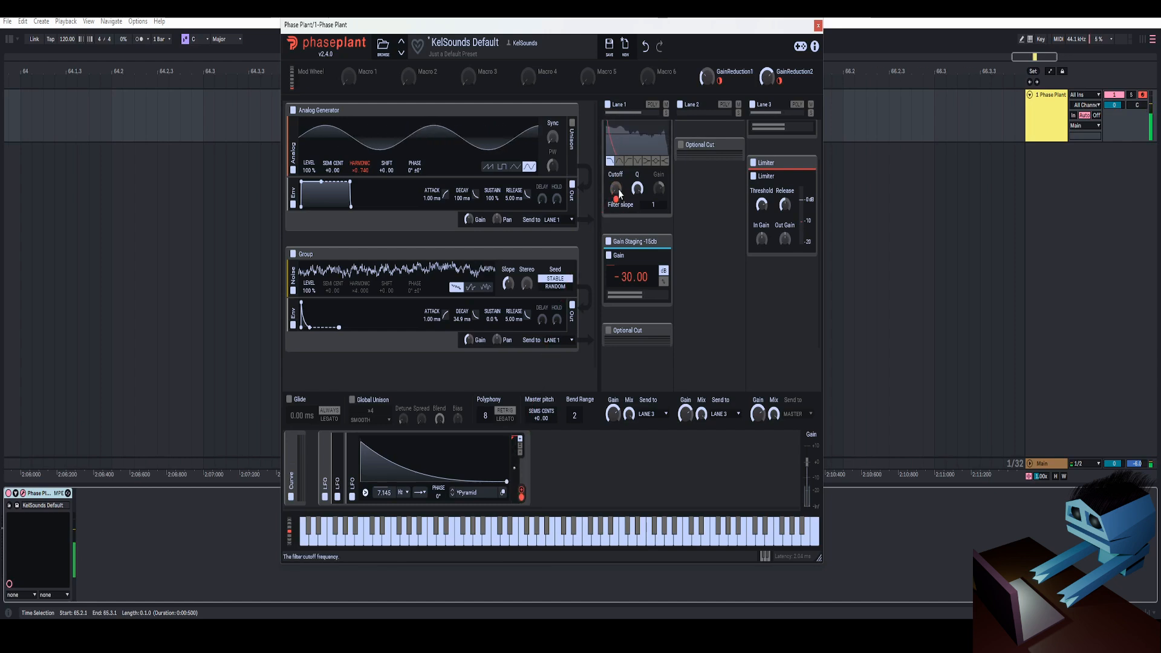
{"action": "left_click_drag", "start_coordinate": [616, 190], "coordinate": [617, 183]}
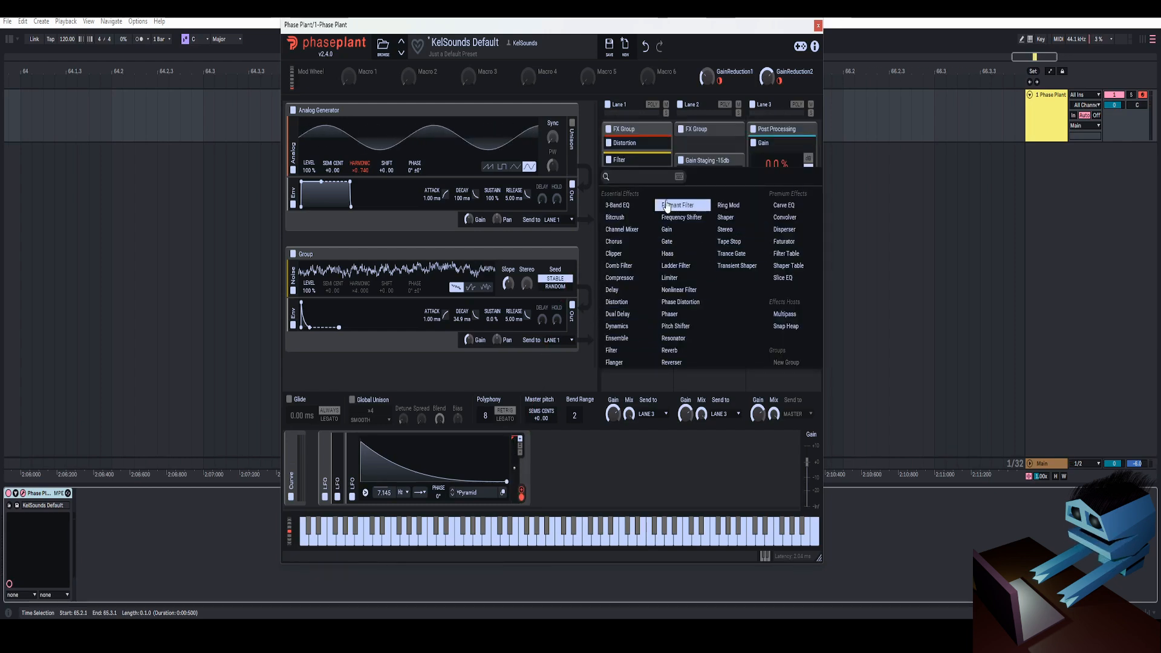
Add a Ring Mod after the Filter in Lane 1, adjust its frequency and collapse it.
{"action": "left_click", "coordinate": [727, 206]}
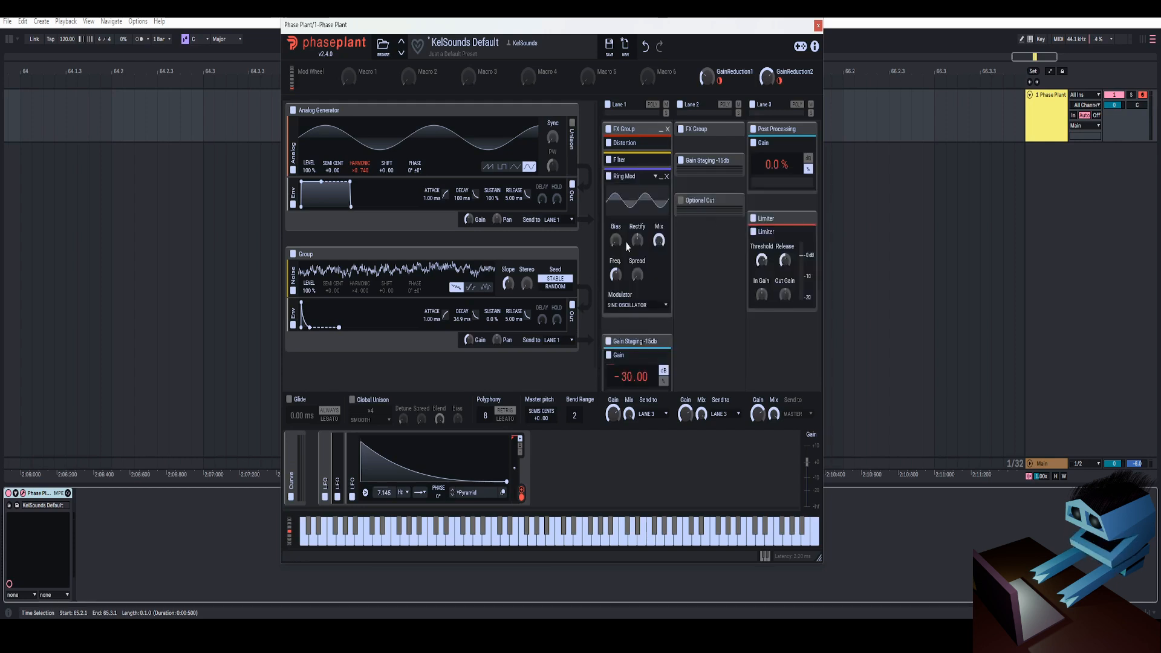
{"action": "left_click_drag", "start_coordinate": [615, 276], "coordinate": [616, 281]}
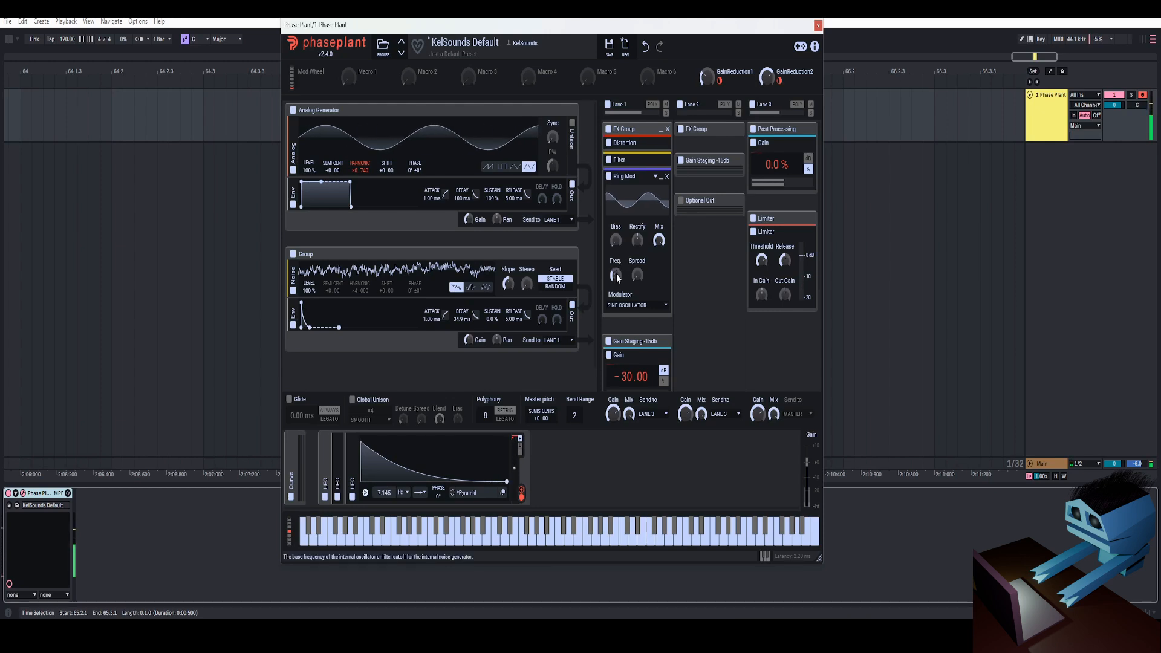
{"action": "left_click", "coordinate": [661, 176]}
Add a second Overdrive Distortion after the Ring Mod in Lane 1 and lower its drive.
{"action": "left_click", "coordinate": [638, 185]}
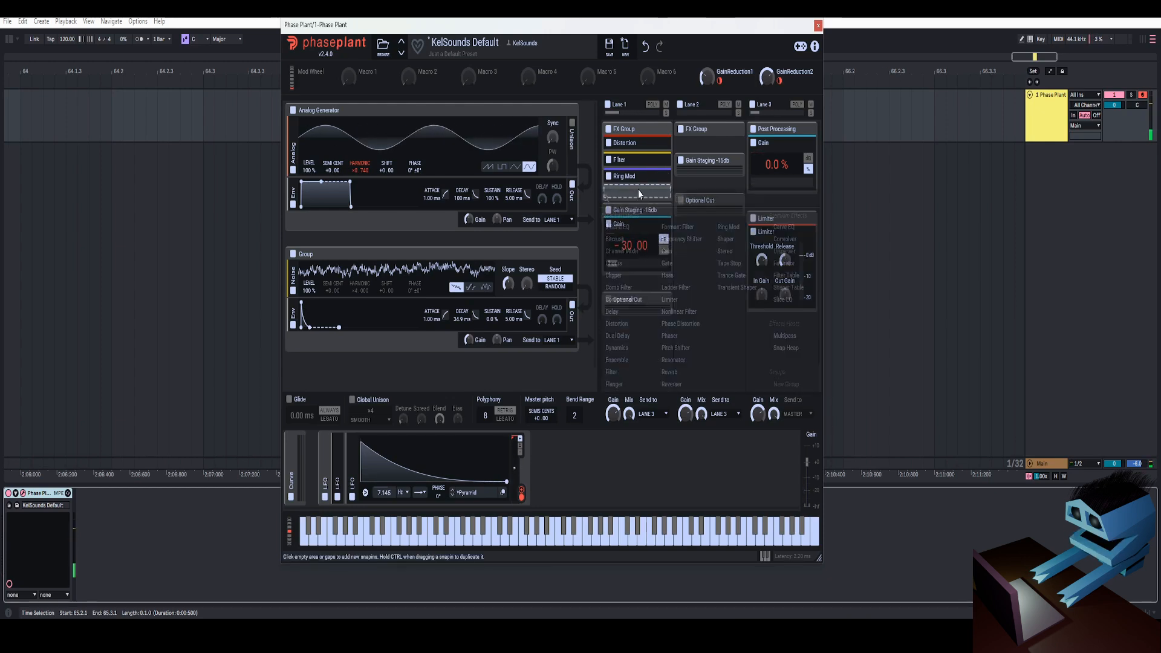
{"action": "left_click", "coordinate": [616, 323]}
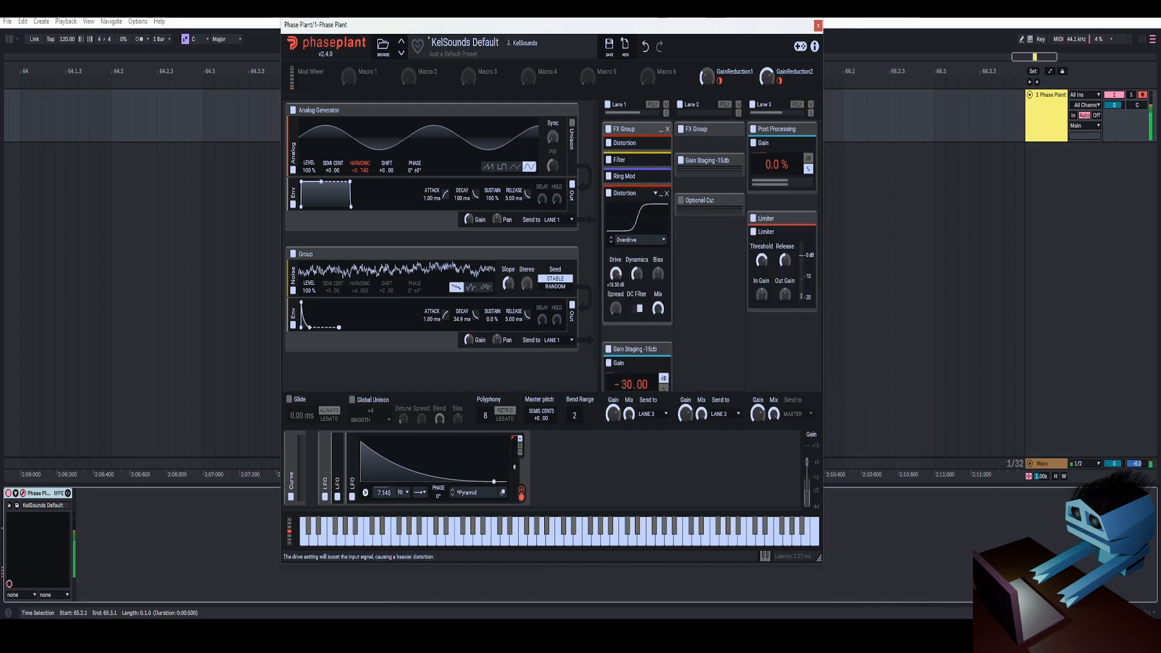
{"action": "left_click_drag", "start_coordinate": [615, 274], "coordinate": [616, 289]}
Expand the Ring Mod again and lower its oscillator frequency.
{"action": "double_click", "coordinate": [625, 176]}
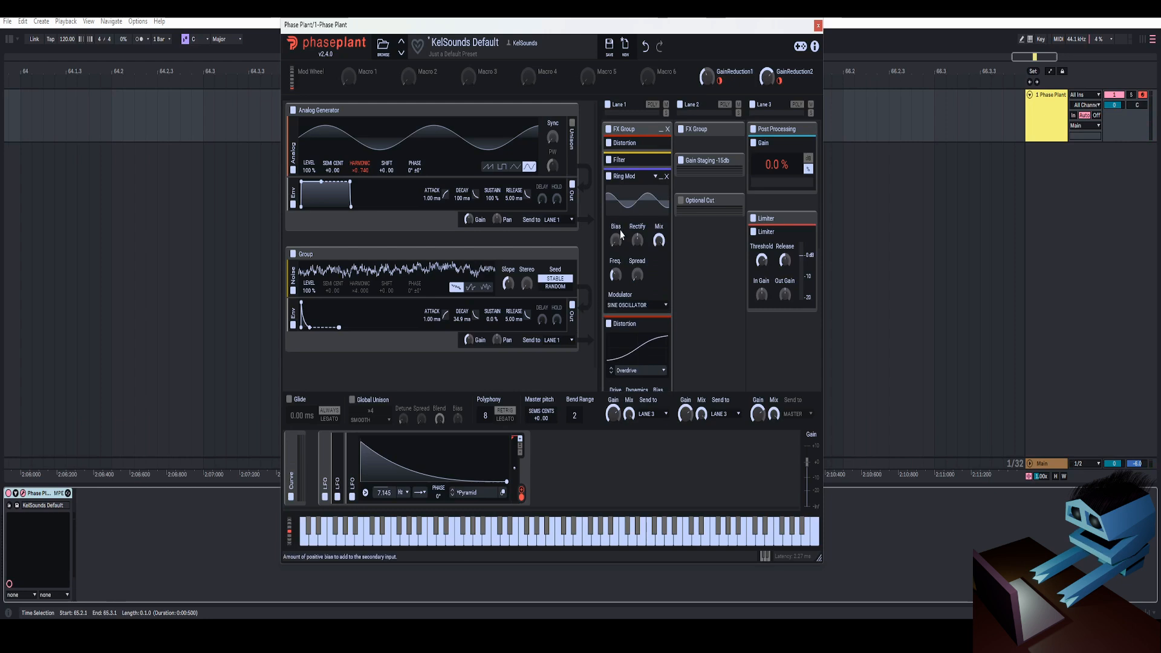
{"action": "scroll", "coordinate": [618, 235], "scroll_direction": "down", "scroll_amount": 4}
{"action": "scroll", "coordinate": [620, 206], "scroll_direction": "up", "scroll_amount": 1}
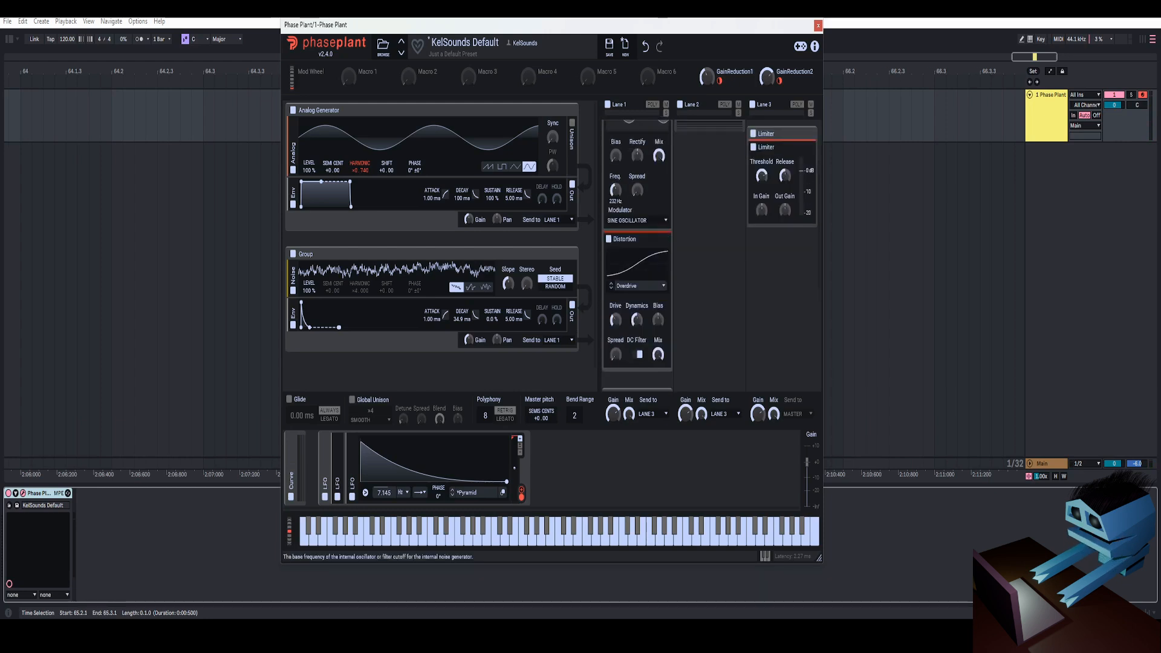
{"action": "mouse_move", "coordinate": [615, 190]}
{"action": "left_mouse_down"}
{"action": "mouse_move", "coordinate": [615, 179]}
{"action": "mouse_move", "coordinate": [615, 197]}
{"action": "left_mouse_up"}
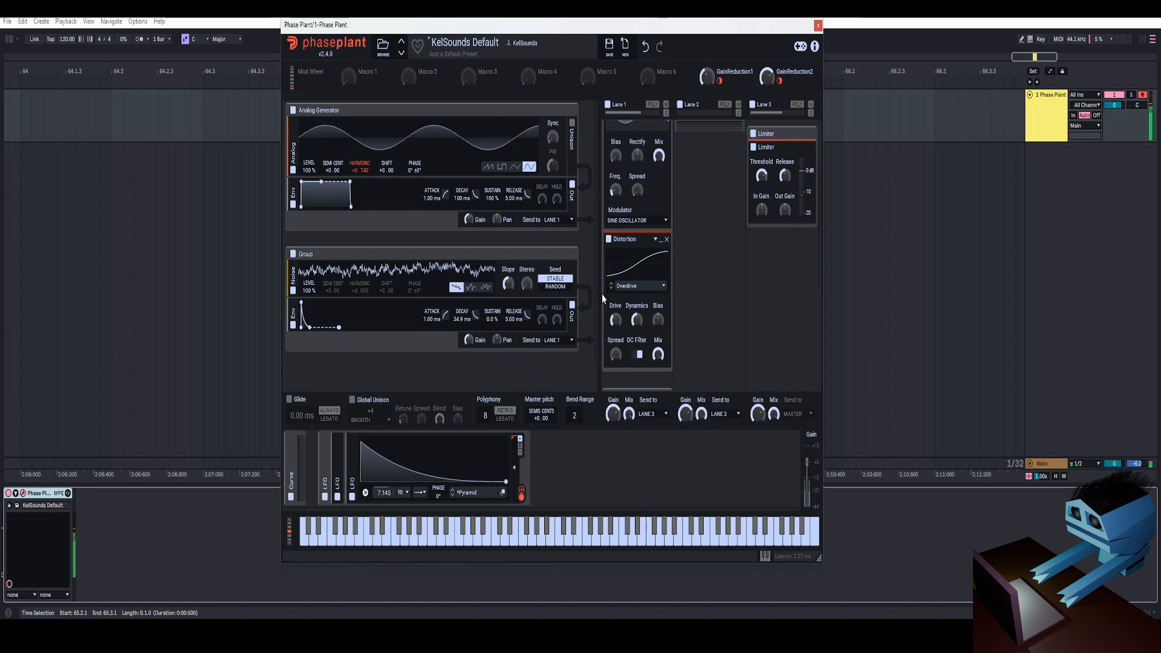
Place the Ring Mod after the second Distortion, reduce its frequency and collapse both effects.
{"action": "scroll", "coordinate": [615, 319], "scroll_direction": "down", "scroll_amount": 3}
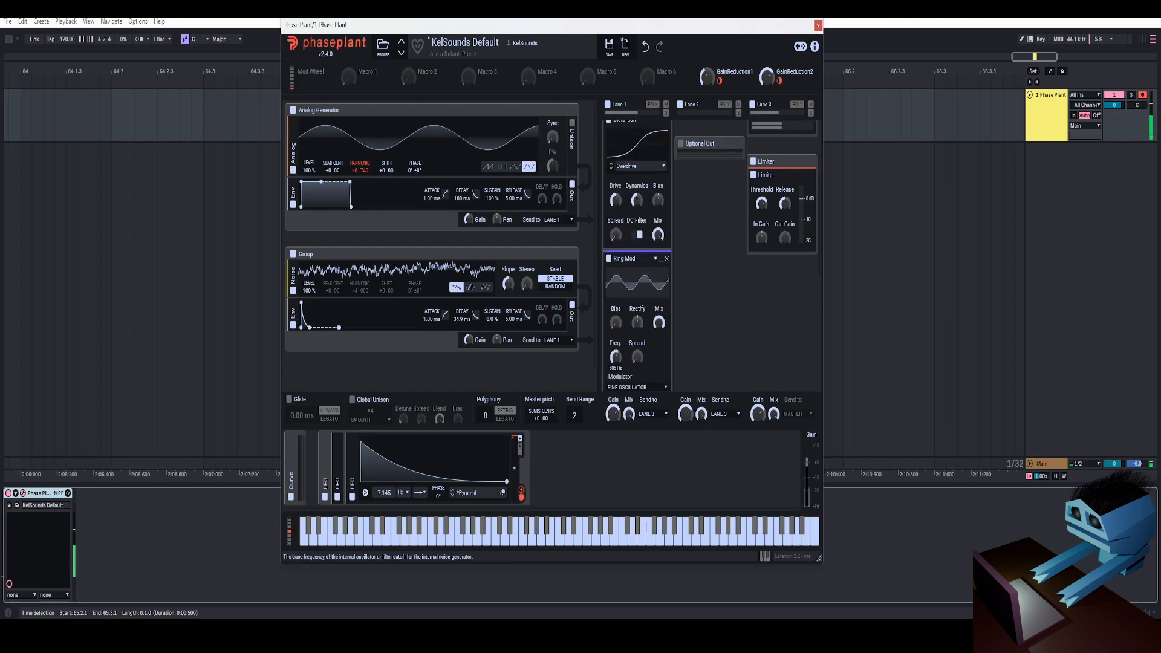
{"action": "left_click_drag", "start_coordinate": [615, 357], "coordinate": [615, 369]}
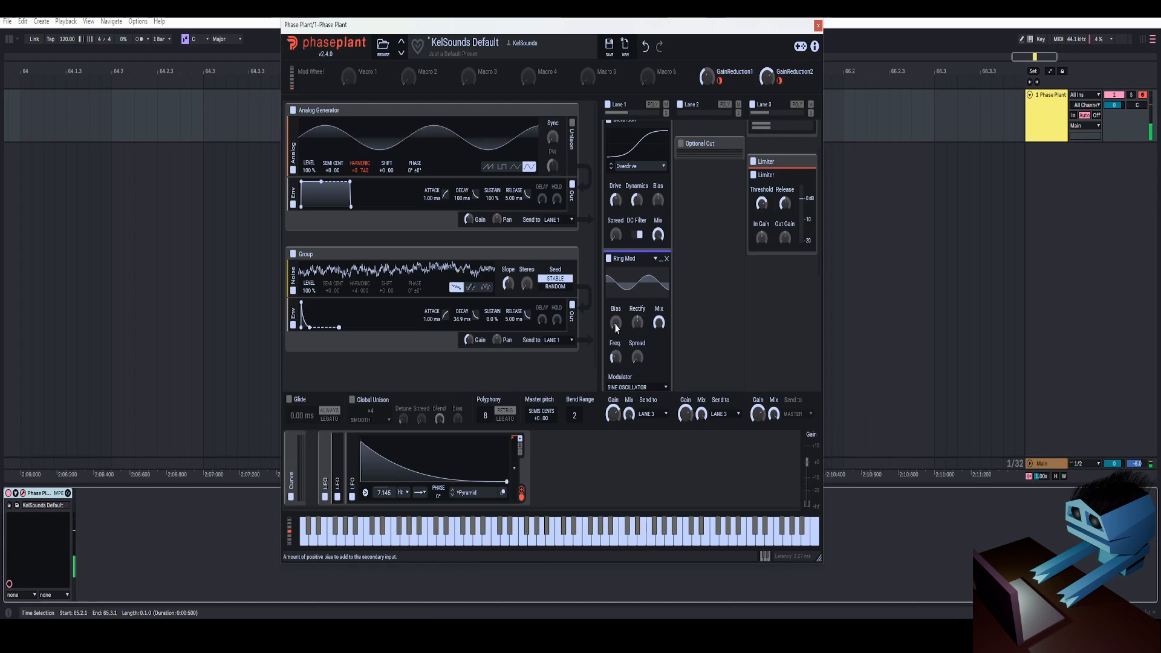
{"action": "scroll", "coordinate": [637, 298], "scroll_direction": "up", "scroll_amount": 2}
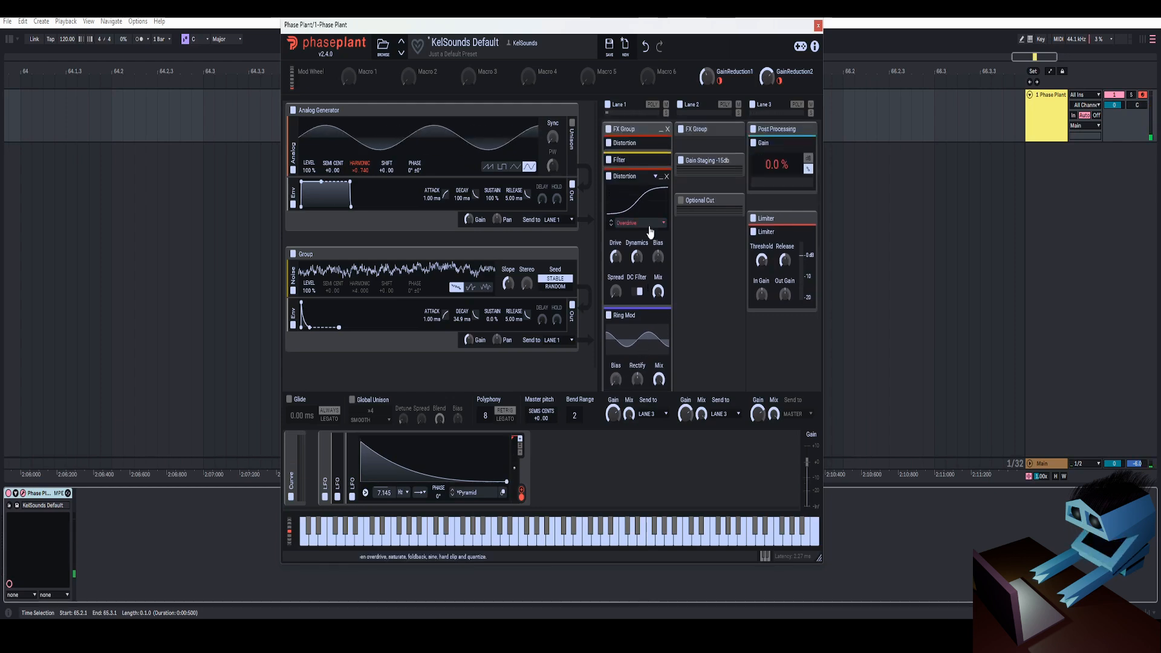
{"action": "left_click", "coordinate": [661, 193]}
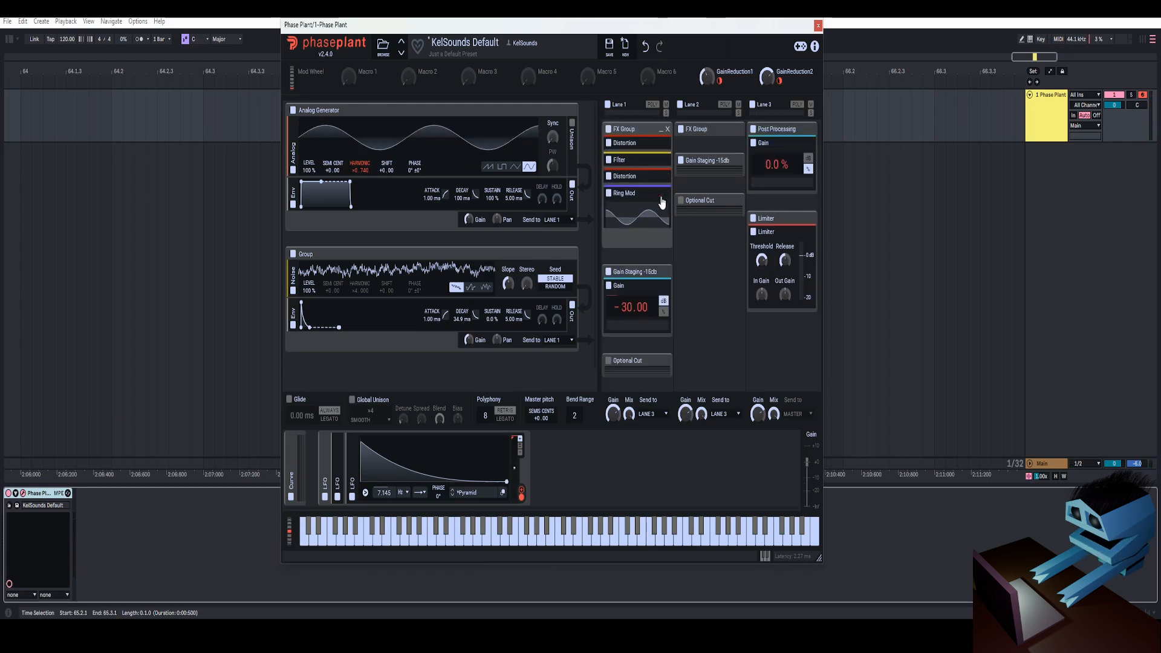
Expand the Filter, rework the LFO modulation of its cutoff at 3.482 Hz, and give the LFO curve a steeper initial drop.
{"action": "left_click", "coordinate": [661, 162]}
{"action": "left_click_drag", "start_coordinate": [521, 493], "coordinate": [619, 232]}
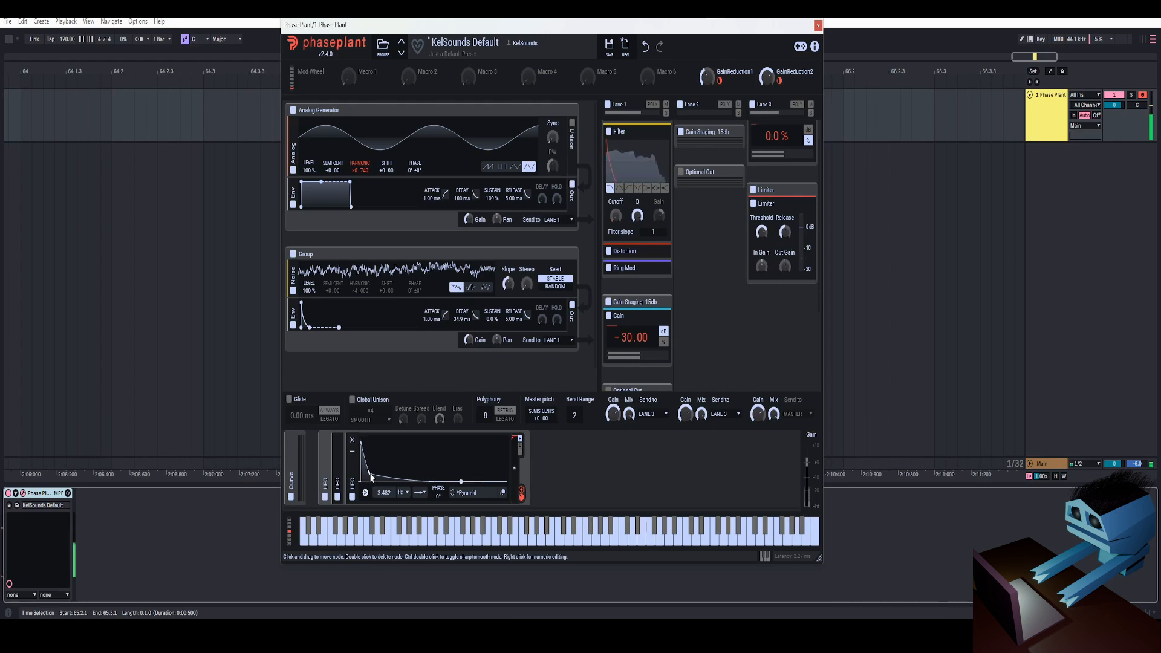
{"action": "left_click_drag", "start_coordinate": [372, 477], "coordinate": [378, 475]}
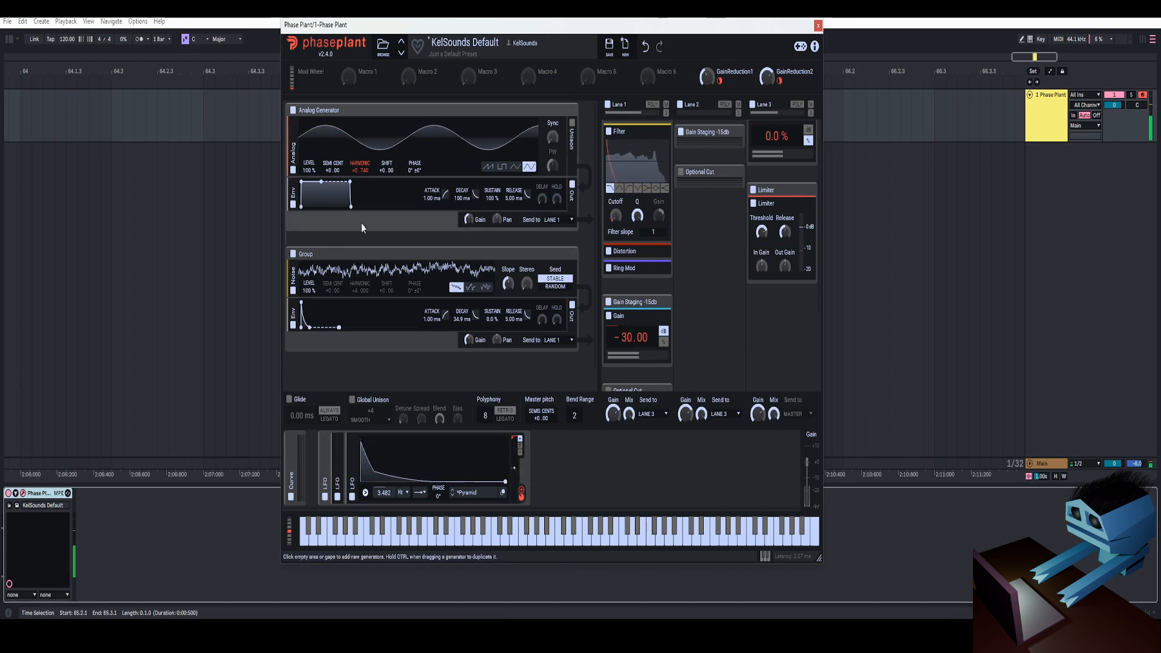
Reset the analog oscillator's Harmonic to 1.000 and collapse the Filter.
{"action": "double_click", "coordinate": [361, 167]}
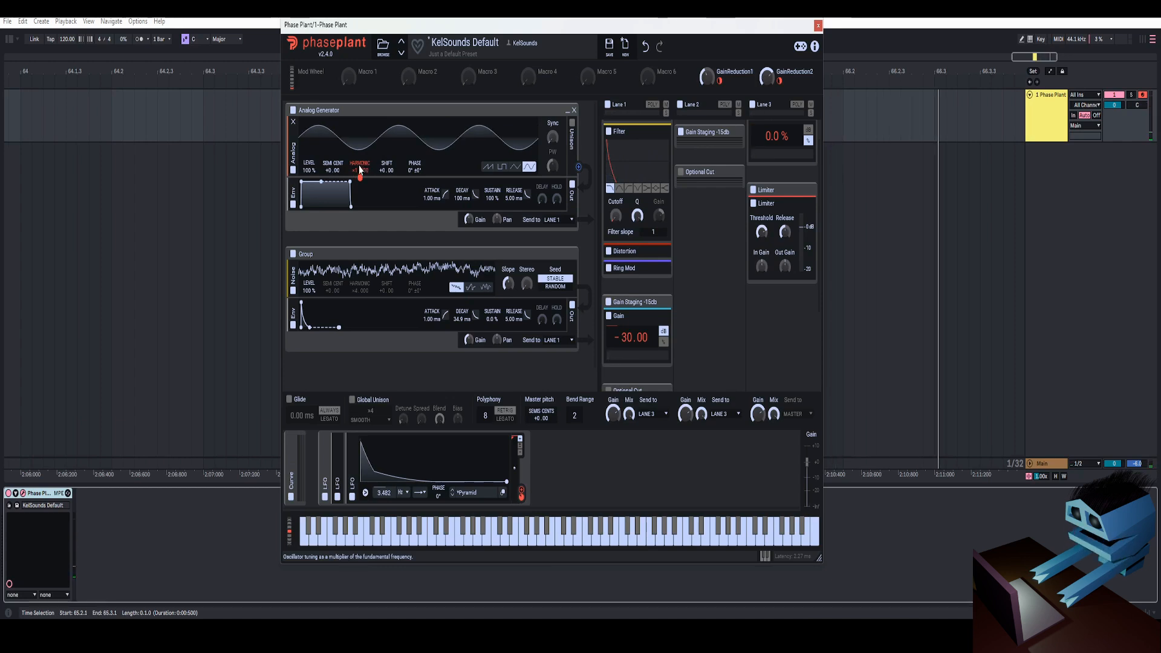
{"action": "left_click", "coordinate": [662, 137]}
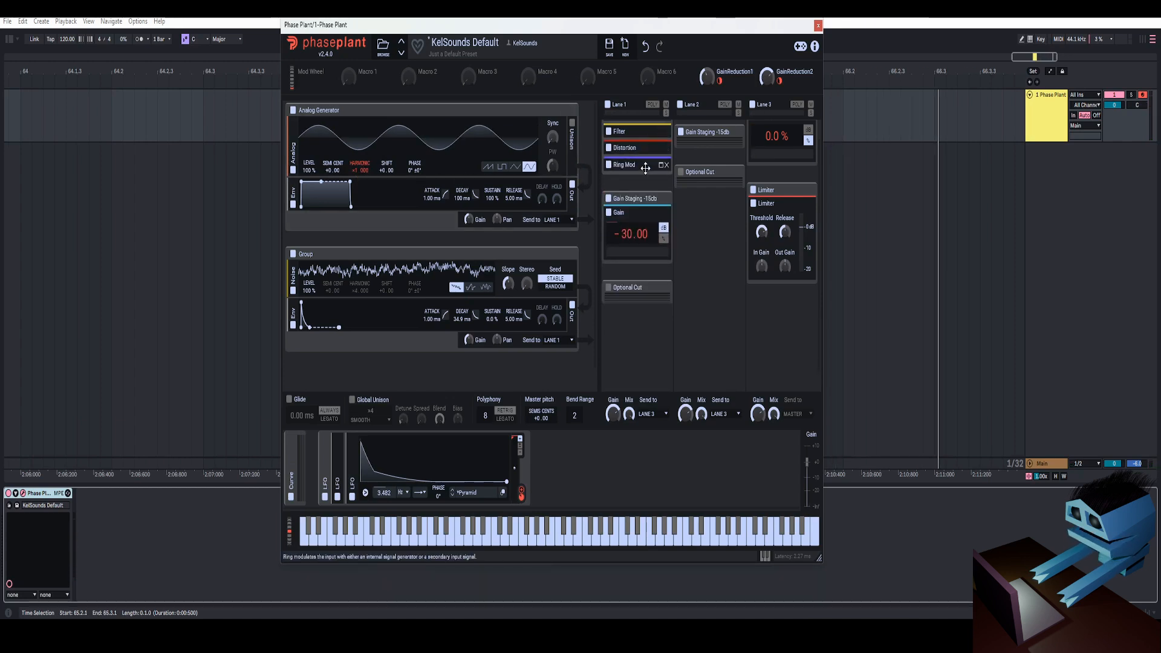
Add a Frequency Shifter at the end of the Lane 1 FX Group, set it to 187 Hz, and remove the Ring Mod.
{"action": "left_click", "coordinate": [636, 176]}
{"action": "left_click", "coordinate": [706, 236]}
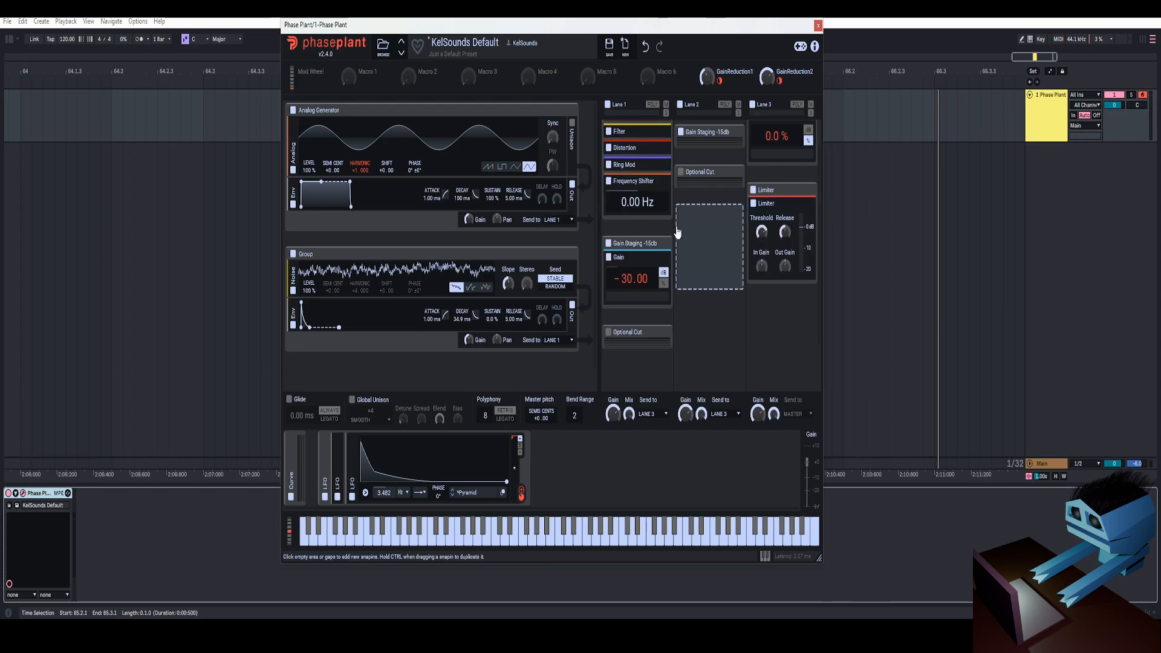
{"action": "left_click_drag", "start_coordinate": [637, 202], "coordinate": [637, 163]}
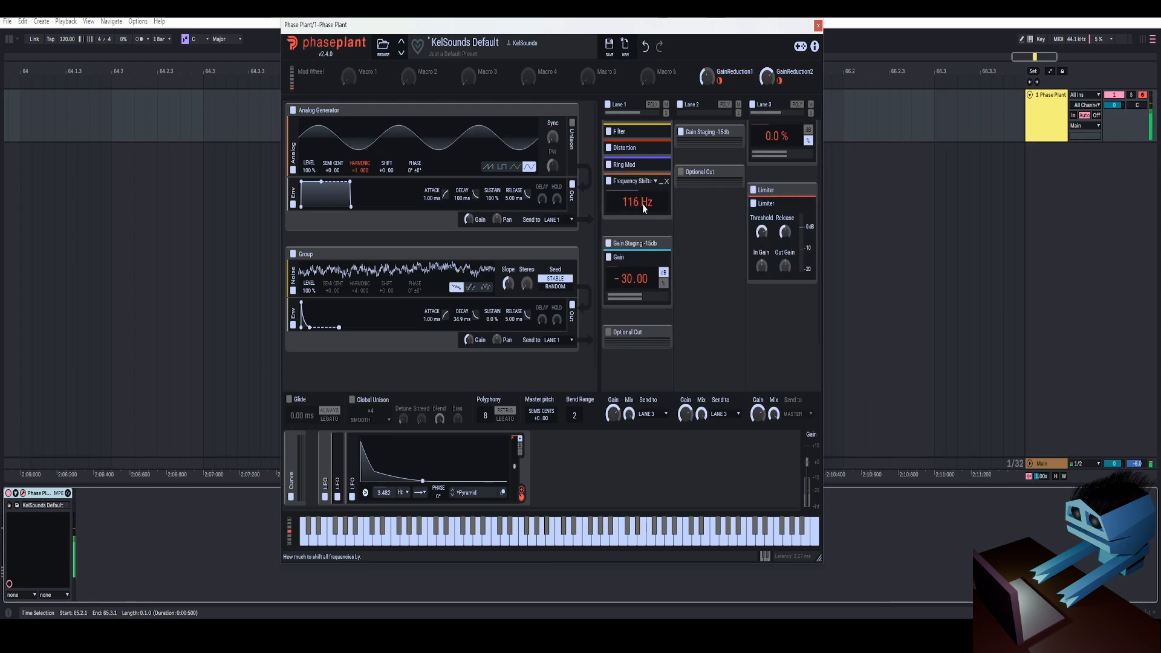
{"action": "left_click", "coordinate": [666, 165]}
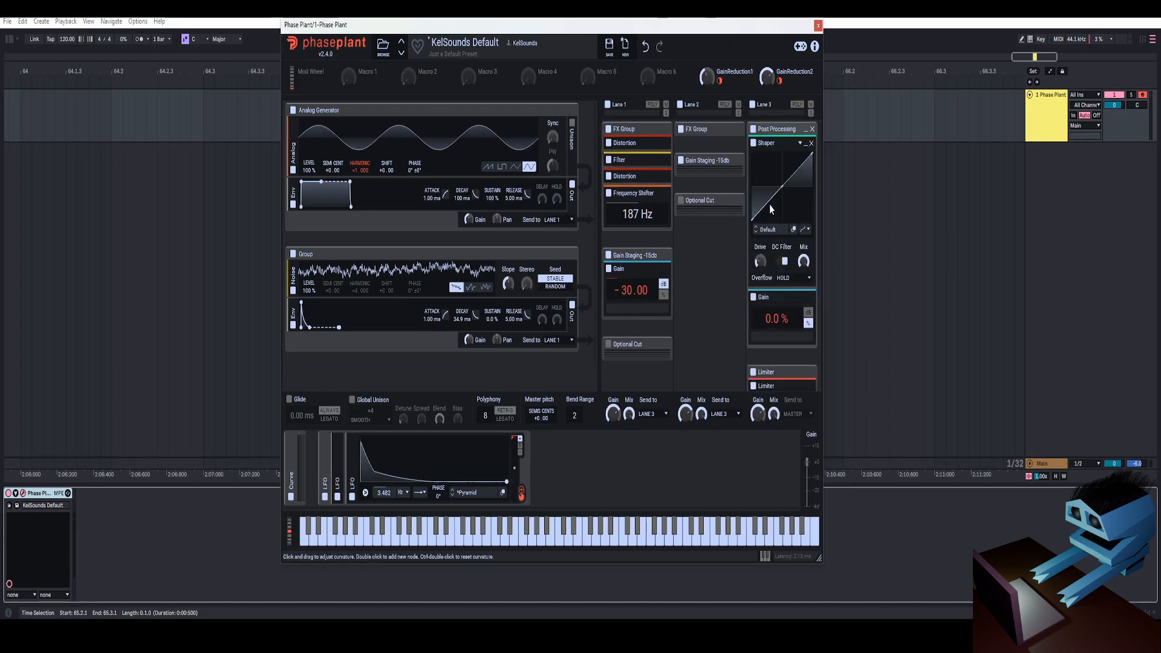
Bend the Post Processing Shaper's curve into a stepped shape using Symmetry editing, and adjust the Shaper's drive.
{"action": "left_click_drag", "start_coordinate": [770, 206], "coordinate": [767, 230]}
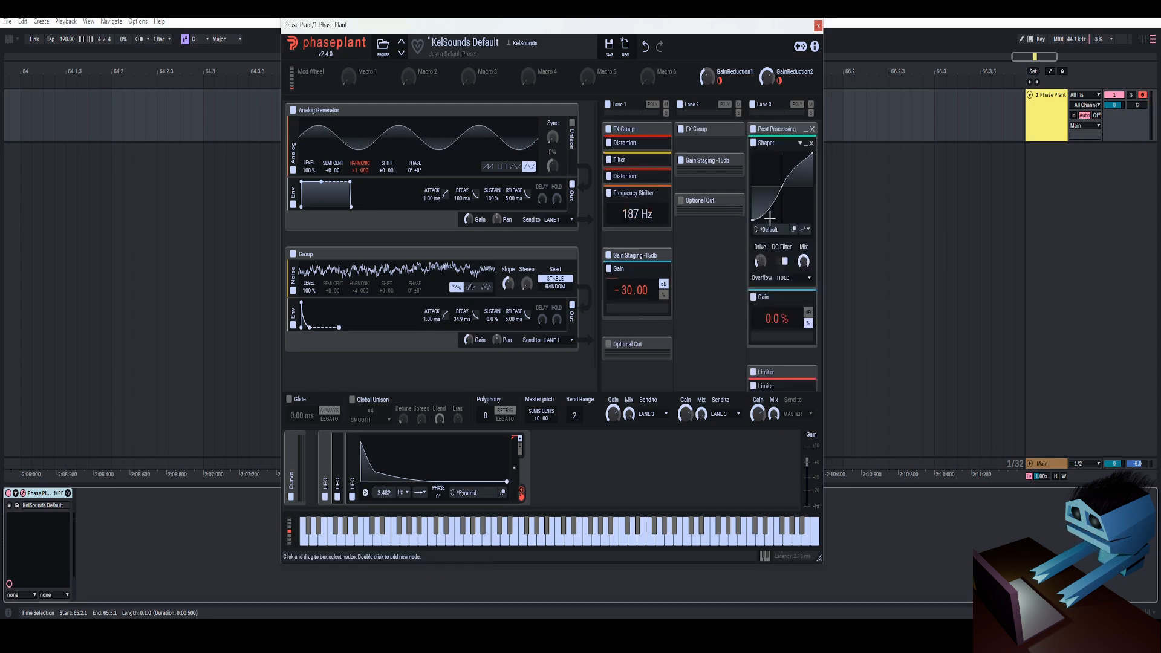
{"action": "left_click", "coordinate": [804, 229]}
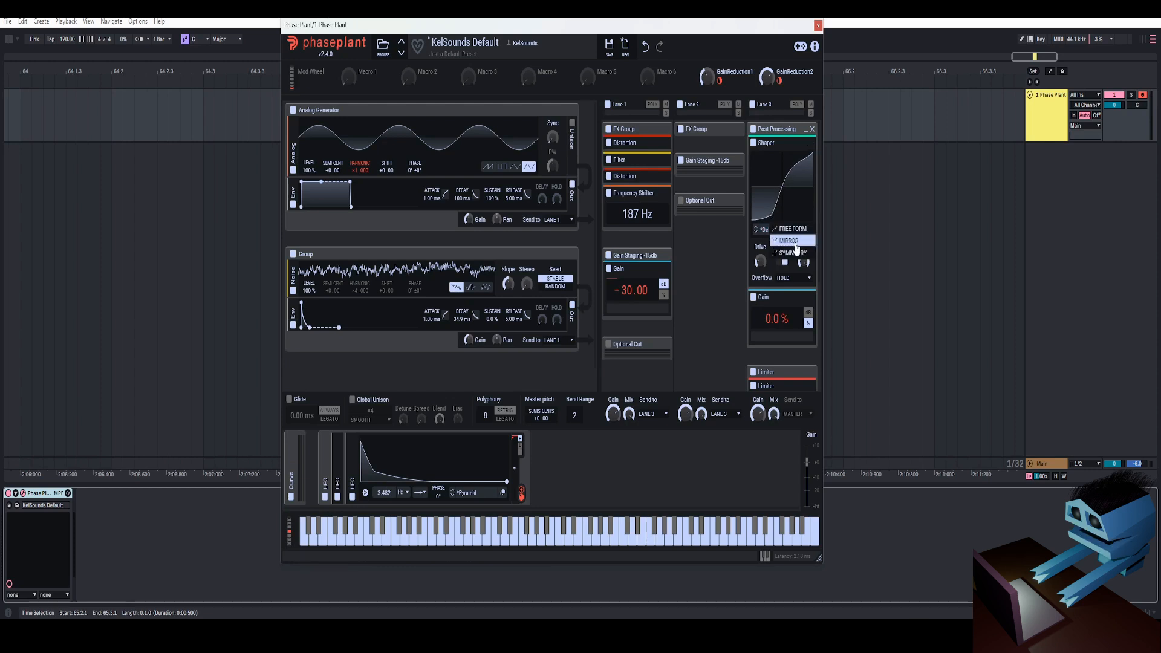
{"action": "left_click", "coordinate": [796, 253]}
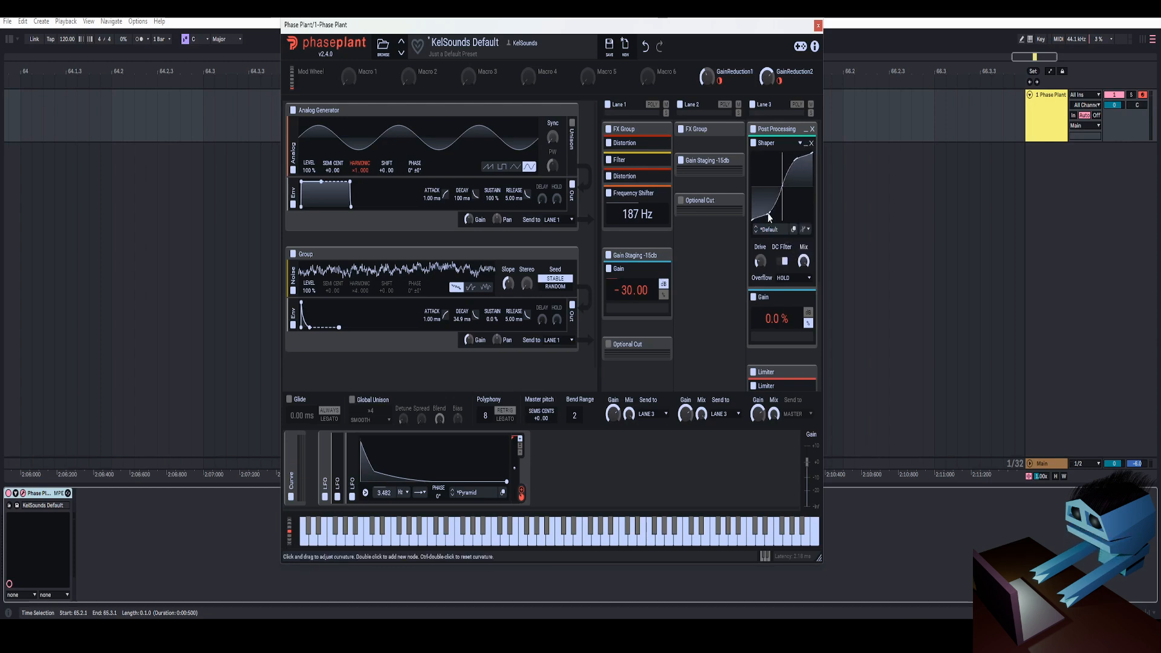
{"action": "left_click_drag", "start_coordinate": [771, 207], "coordinate": [767, 218]}
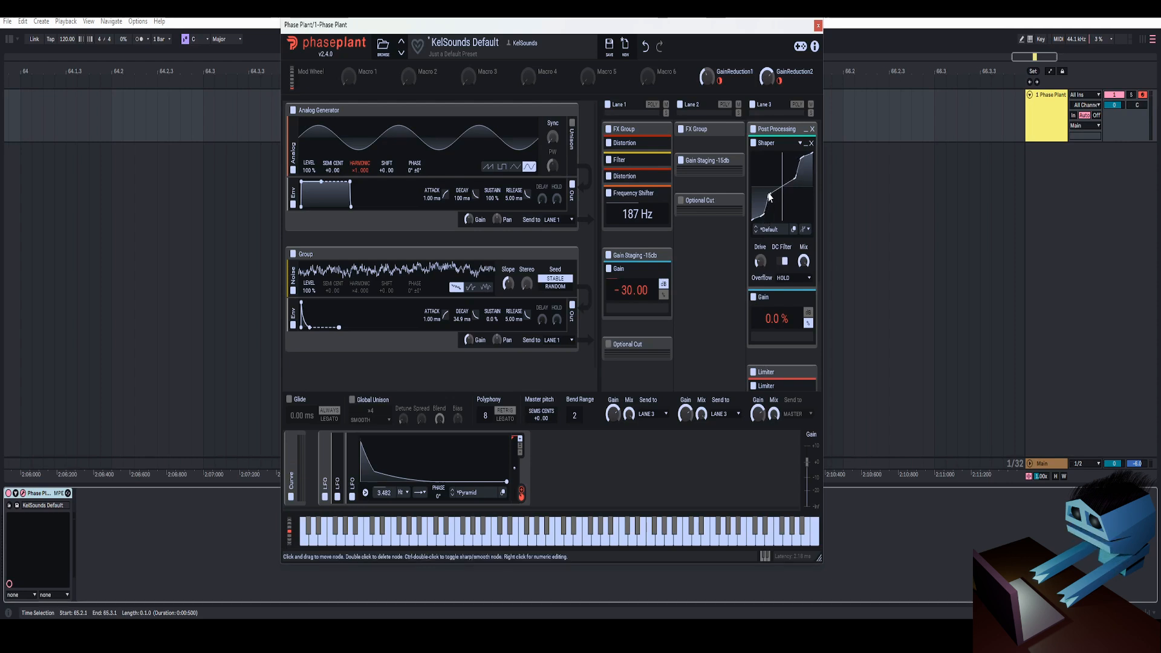
{"action": "left_click_drag", "start_coordinate": [761, 263], "coordinate": [803, 264]}
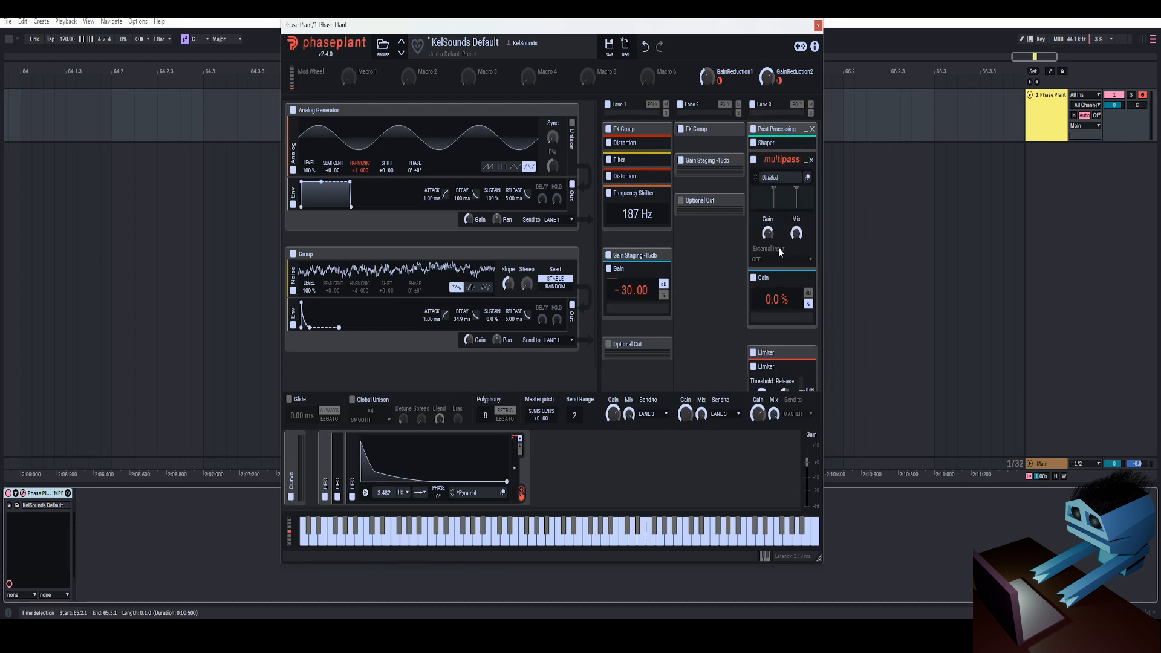
Load the N.O.T.T. preset from the factory Dynamics presets into the Multipass in Post Processing.
{"action": "left_click", "coordinate": [775, 178]}
{"action": "left_click", "coordinate": [803, 312]}
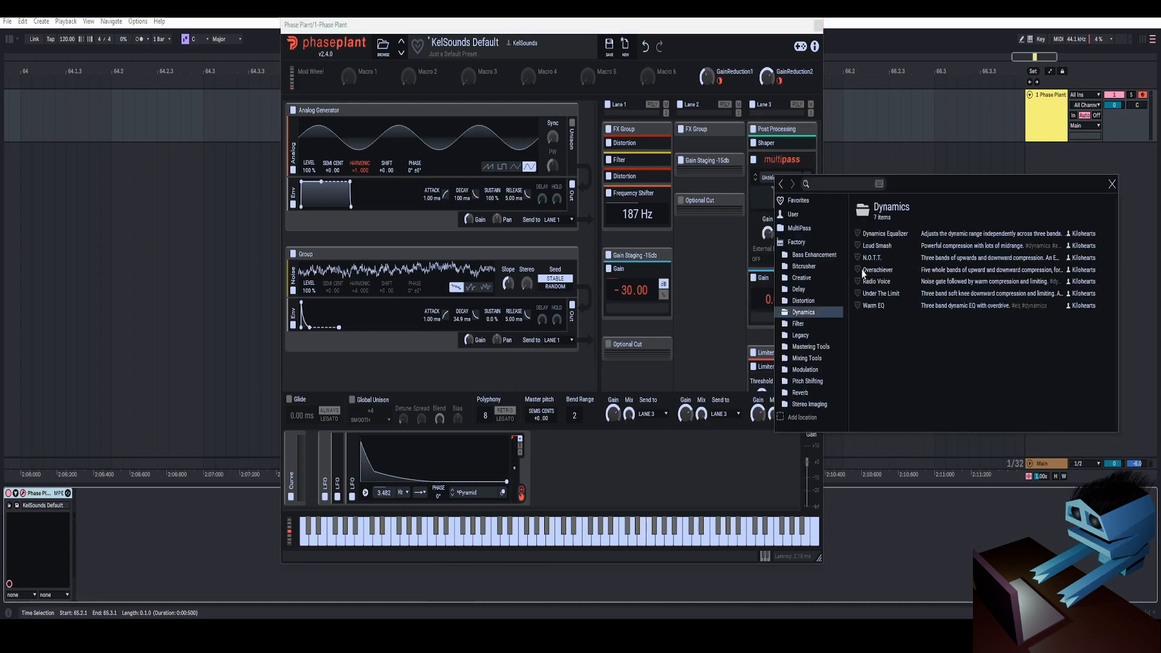
{"action": "left_click", "coordinate": [872, 257]}
{"action": "left_click", "coordinate": [727, 240]}
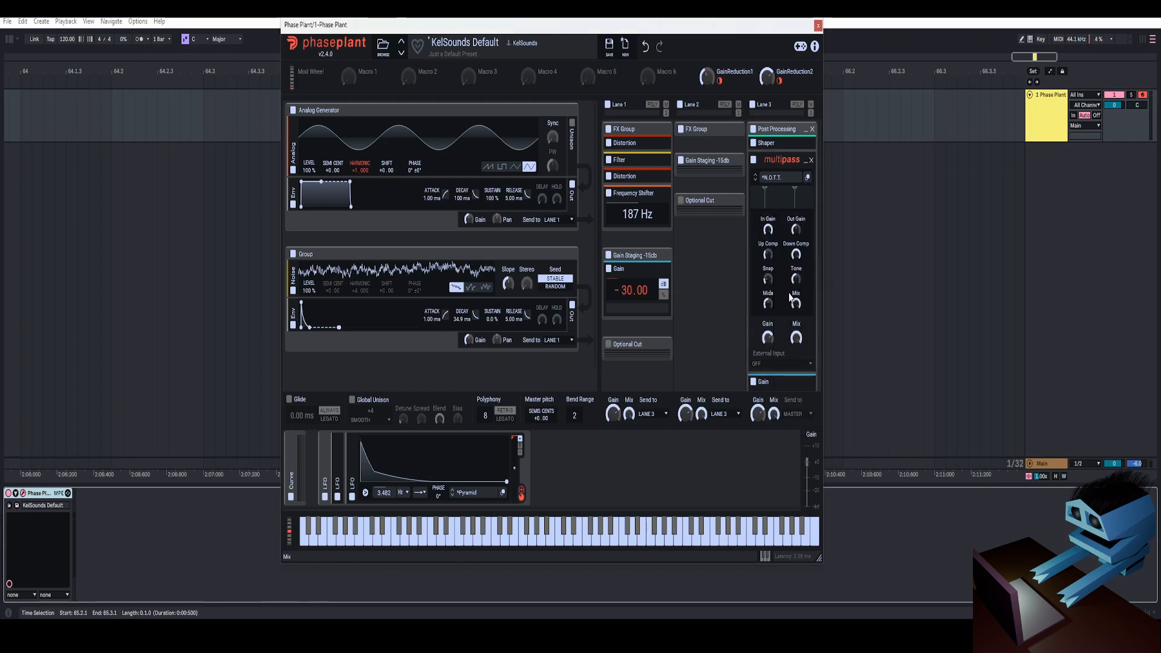
Set the Post Processing Multipass mix to 30% and collapse the Multipass.
{"action": "left_click_drag", "start_coordinate": [796, 338], "coordinate": [796, 350]}
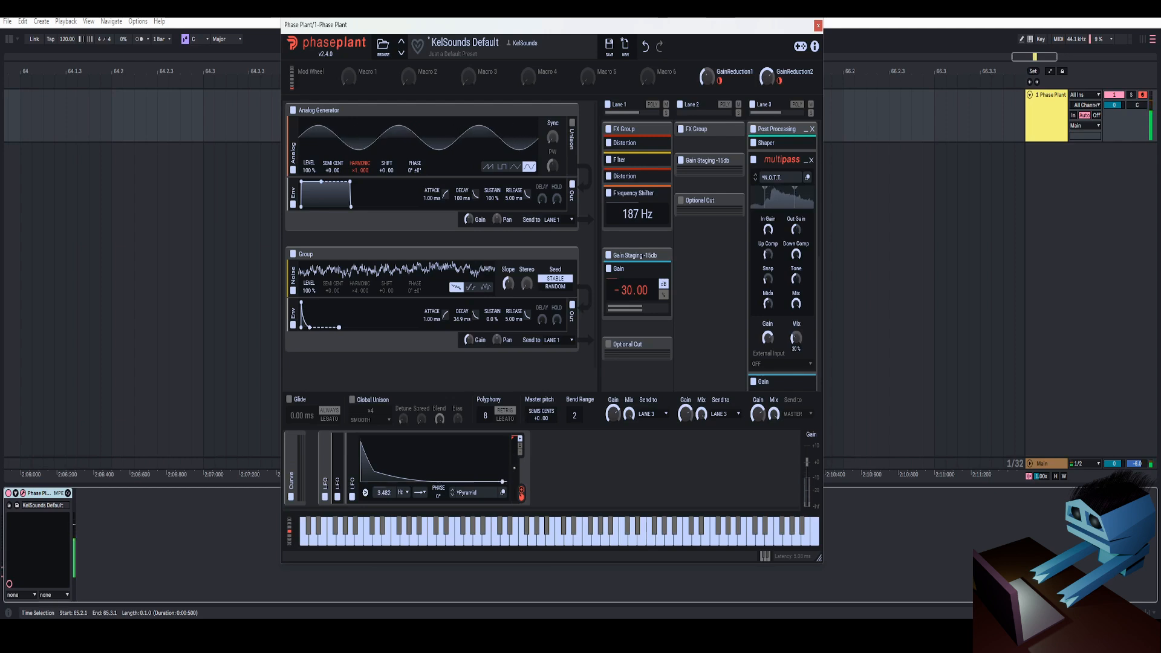
{"action": "left_click", "coordinate": [806, 161]}
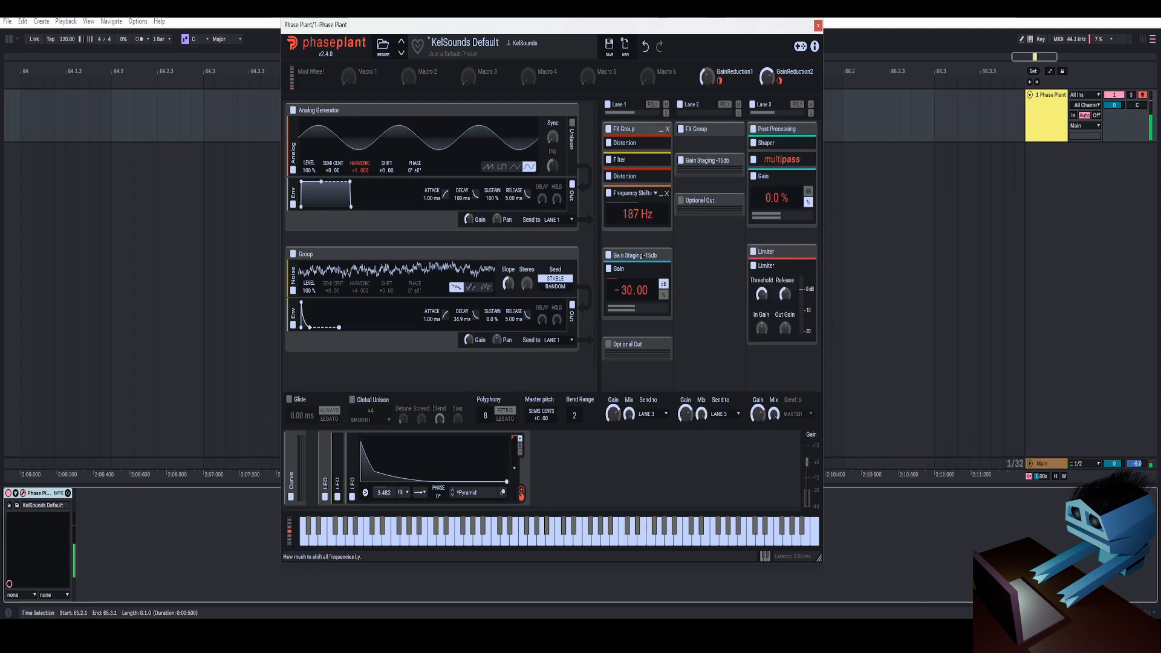
Lower the Lane 1 Frequency Shifter to 111 Hz and shorten the noise envelope's decay to 24.5 ms.
{"action": "left_click_drag", "start_coordinate": [638, 214], "coordinate": [638, 230]}
{"action": "left_click_drag", "start_coordinate": [475, 314], "coordinate": [476, 319]}
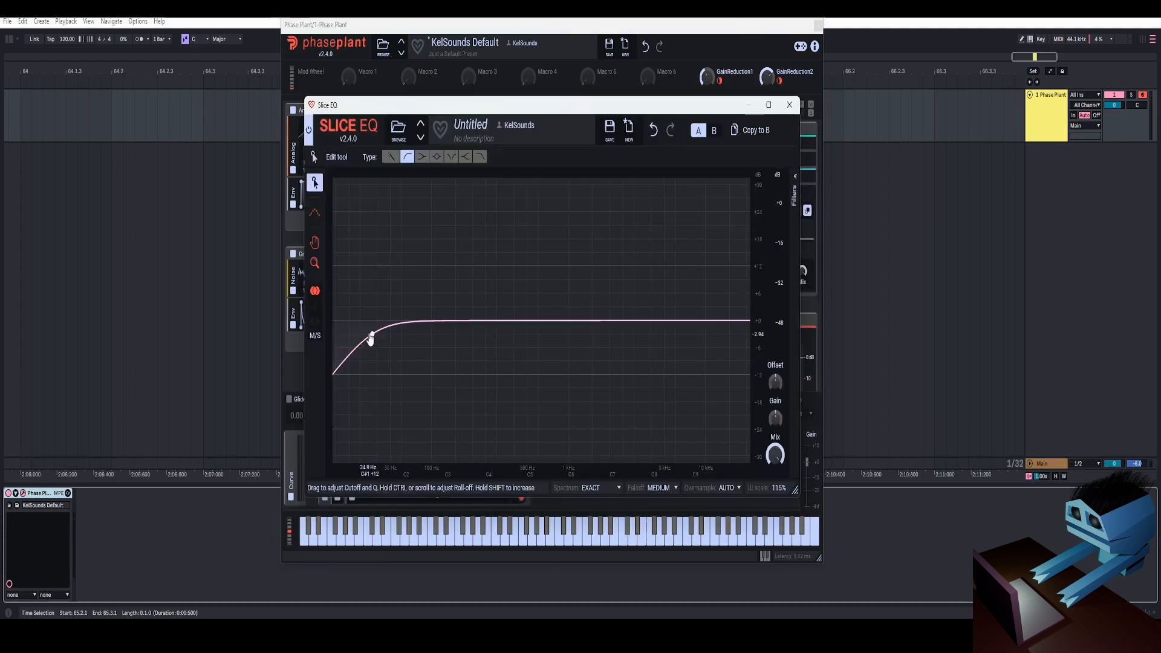
Shape the Slice EQ with a low cut at 122 Hz, a slight dip at 621 Hz and a gentle high-shelf boost at 5.54 kHz.
{"action": "left_click_drag", "start_coordinate": [371, 334], "coordinate": [443, 320]}
{"action": "double_click", "coordinate": [560, 332]}
{"action": "left_click_drag", "start_coordinate": [560, 332], "coordinate": [499, 330]}
{"action": "double_click", "coordinate": [606, 310]}
{"action": "left_click_drag", "start_coordinate": [605, 310], "coordinate": [602, 312]}
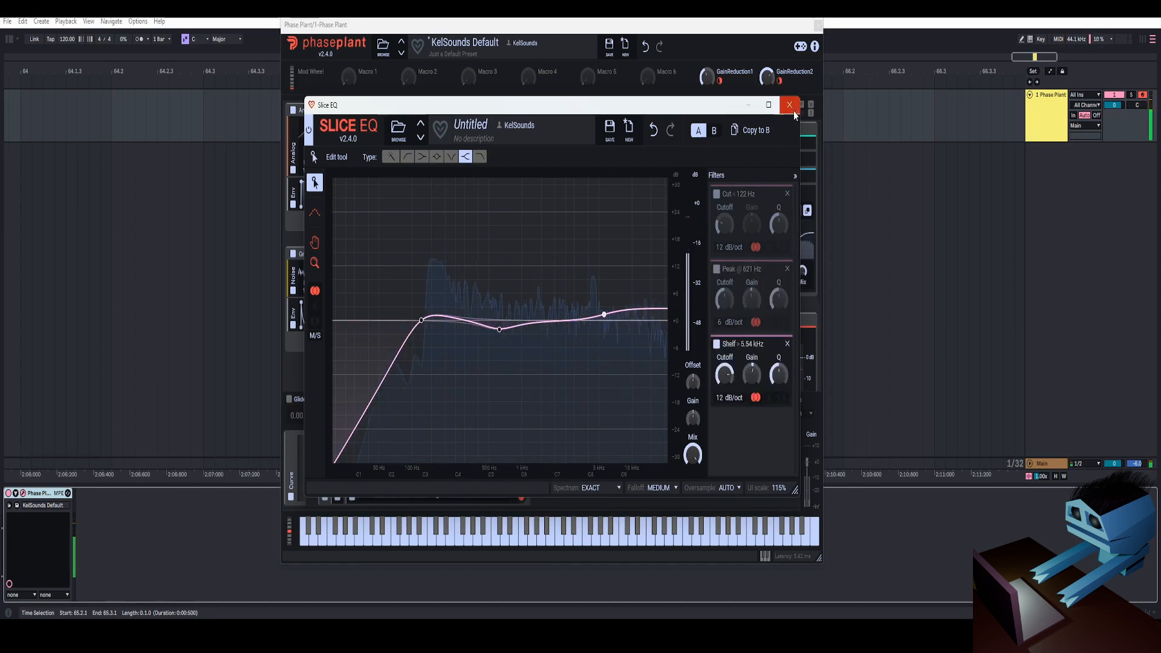
{"action": "left_click", "coordinate": [789, 105]}
Adjust the Disperser's frequency in Post Processing and set the Lane 1 Frequency Shifter to 100 Hz.
{"action": "left_click_drag", "start_coordinate": [768, 346], "coordinate": [781, 336]}
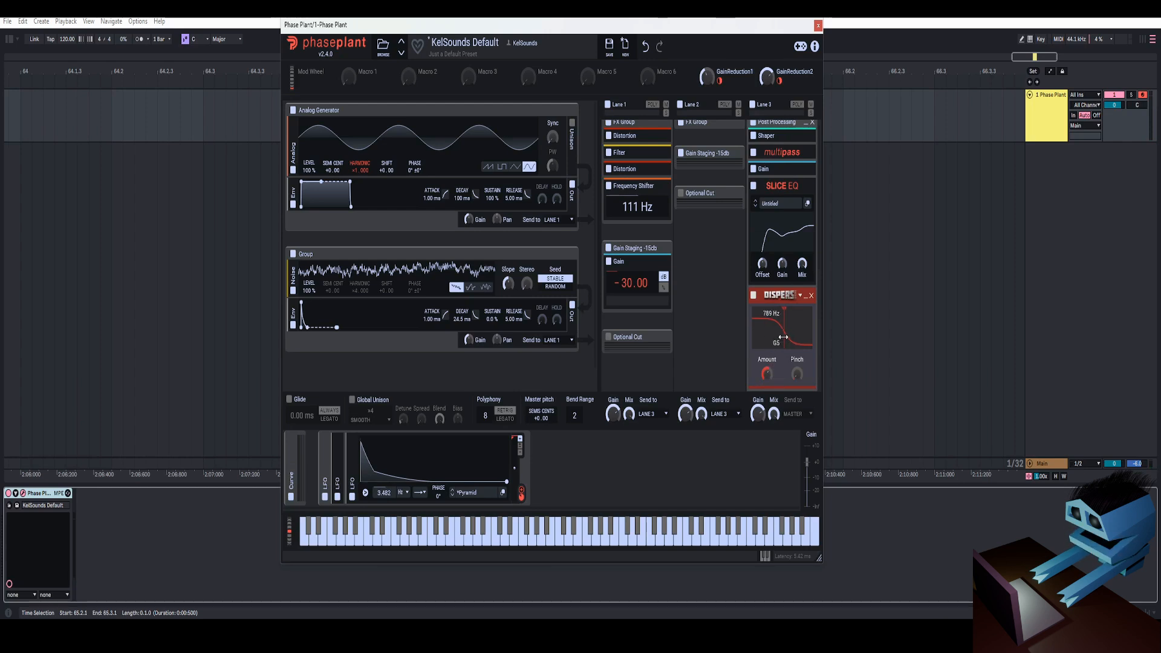
{"action": "left_click_drag", "start_coordinate": [785, 336], "coordinate": [780, 337]}
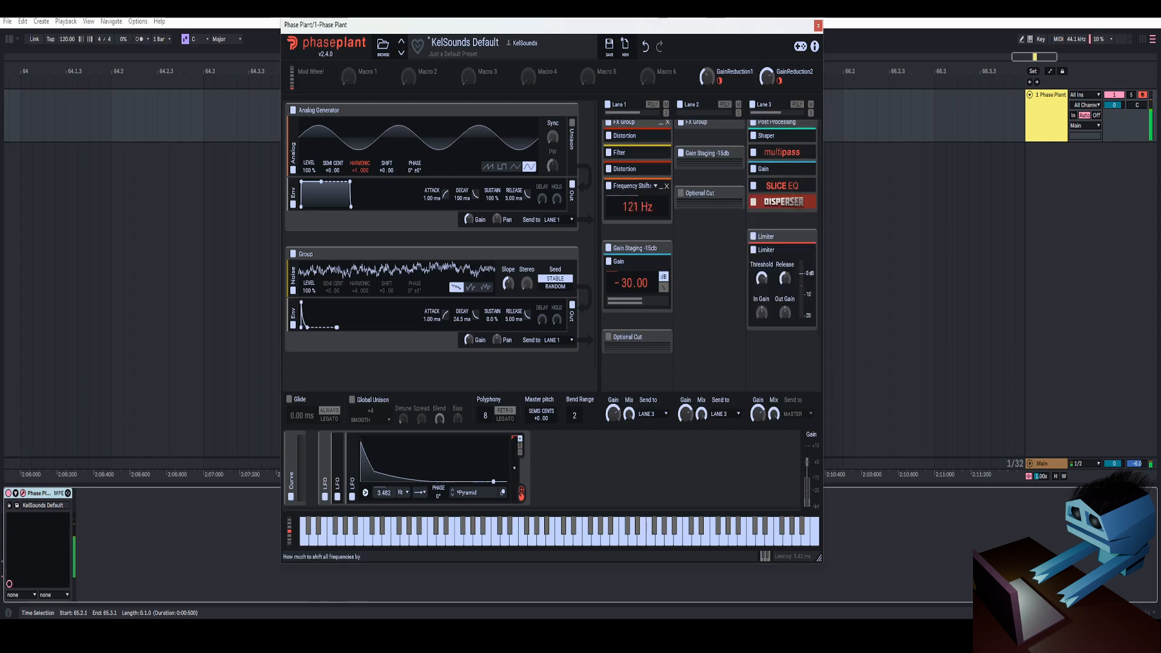
{"action": "left_click_drag", "start_coordinate": [642, 211], "coordinate": [642, 224]}
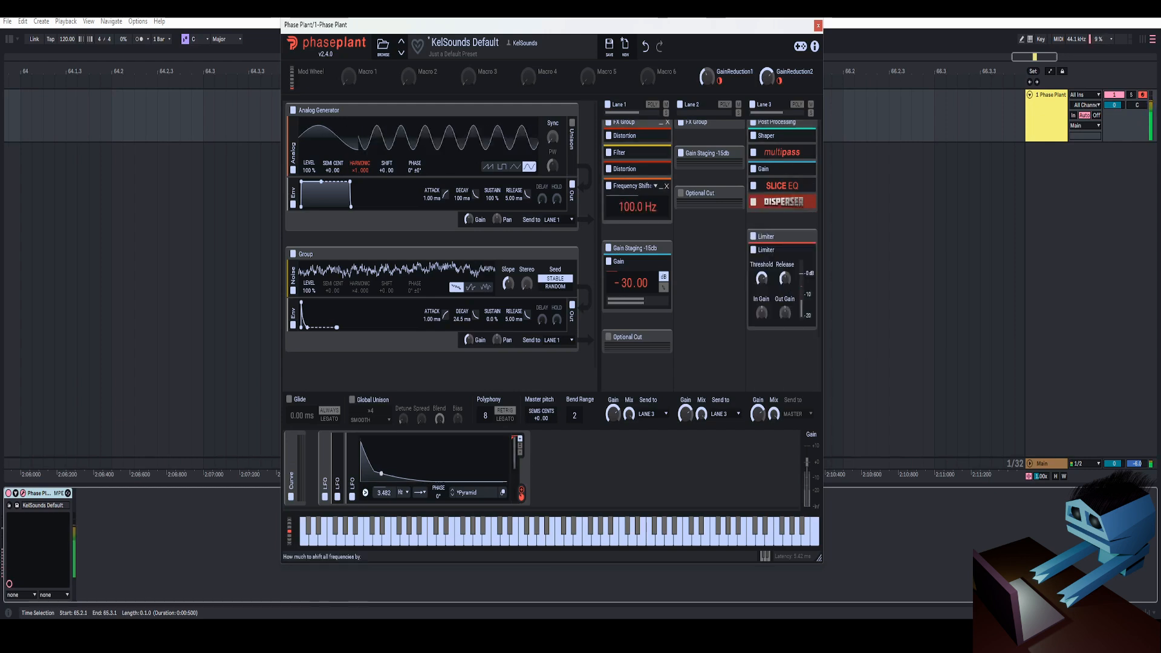
Increase the drive of the second Lane 1 Distortion slightly and raise the noise group's output gain.
{"action": "left_click", "coordinate": [660, 170]}
{"action": "left_click_drag", "start_coordinate": [615, 250], "coordinate": [615, 247]}
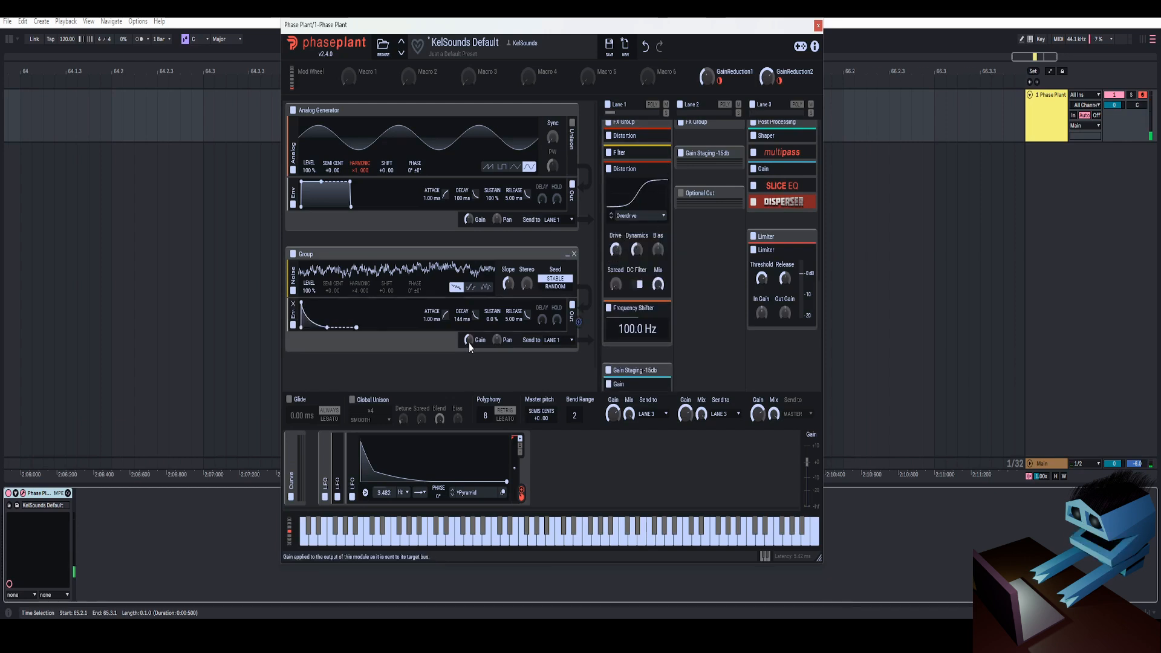
{"action": "left_click_drag", "start_coordinate": [468, 340], "coordinate": [469, 329]}
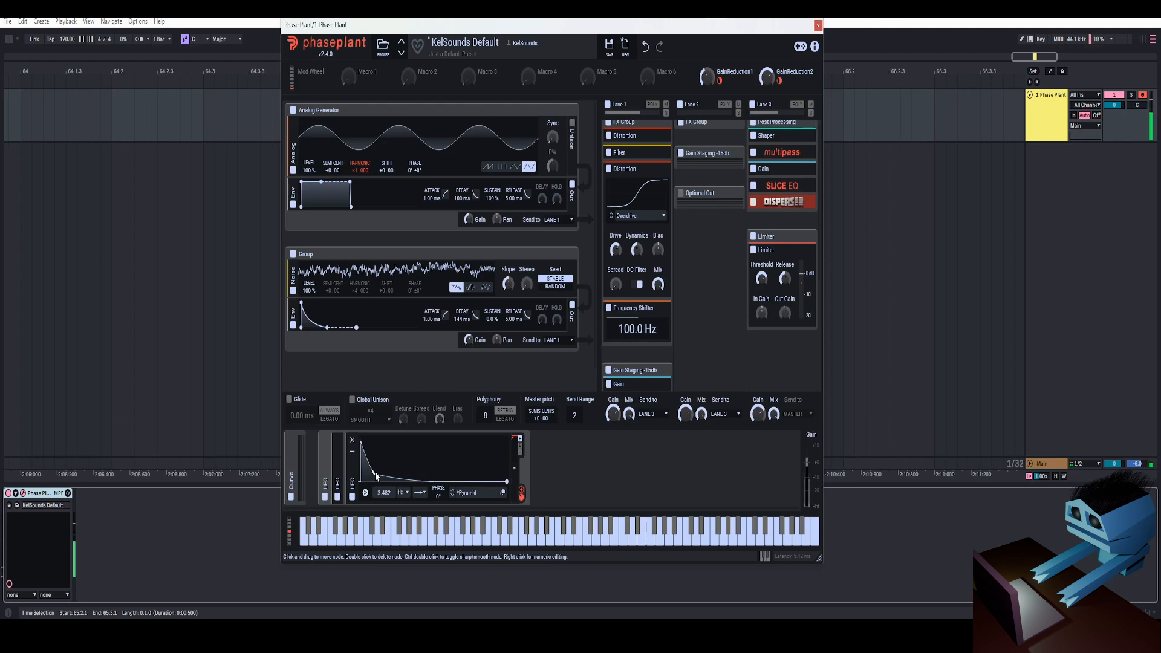
Undo the last change, set the Lane 1 Frequency Shifter to 200 Hz, and collapse the second Distortion.
{"action": "left_click", "coordinate": [643, 50]}
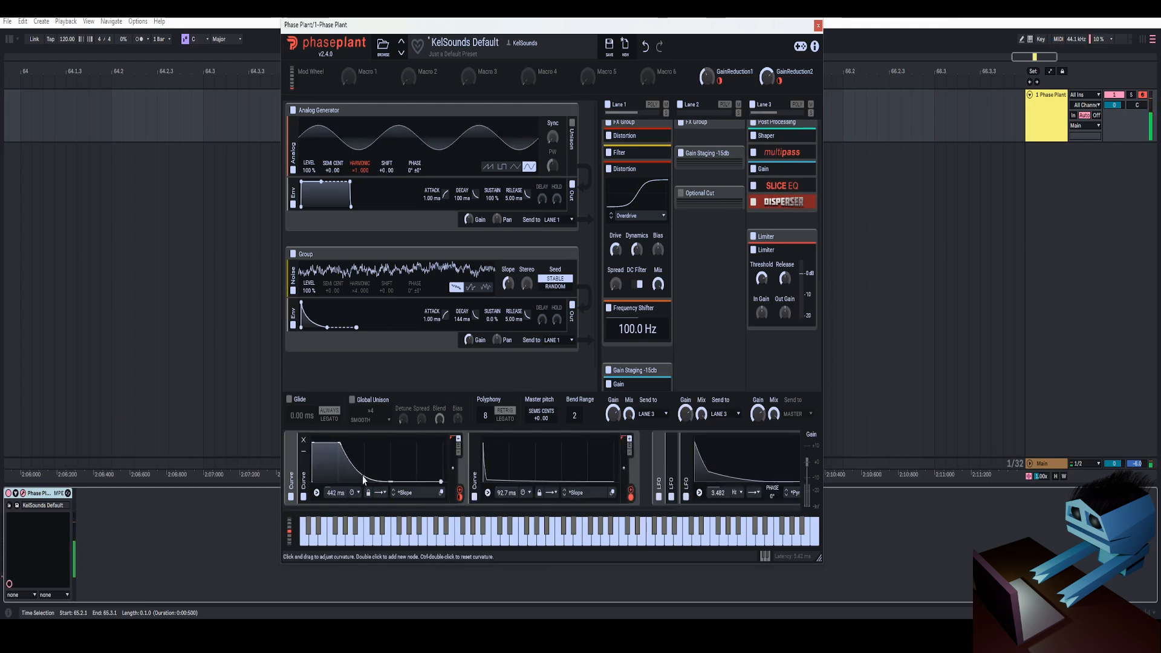
{"action": "left_click_drag", "start_coordinate": [637, 328], "coordinate": [637, 311]}
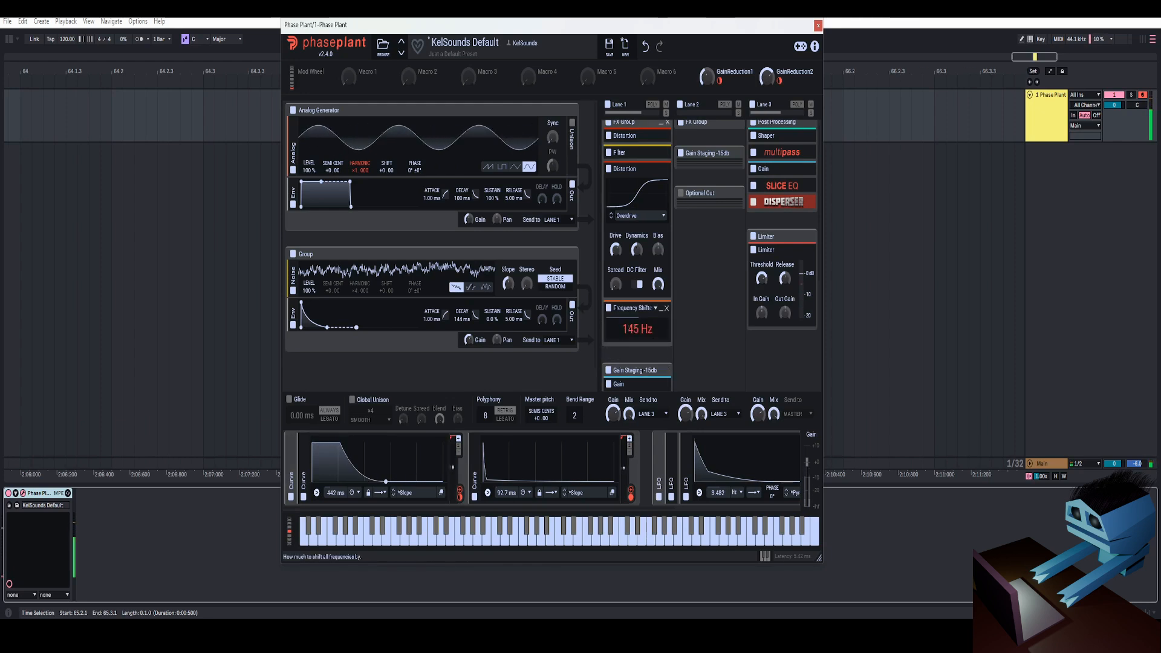
{"action": "mouse_move", "coordinate": [637, 328]}
{"action": "left_mouse_down"}
{"action": "mouse_move", "coordinate": [637, 311]}
{"action": "mouse_move", "coordinate": [637, 323]}
{"action": "left_mouse_up"}
{"action": "left_click", "coordinate": [660, 170]}
Add a Filter between the noise generator and its envelope and switch it to high-pass.
{"action": "left_click_drag", "start_coordinate": [681, 33], "coordinate": [641, 31]}
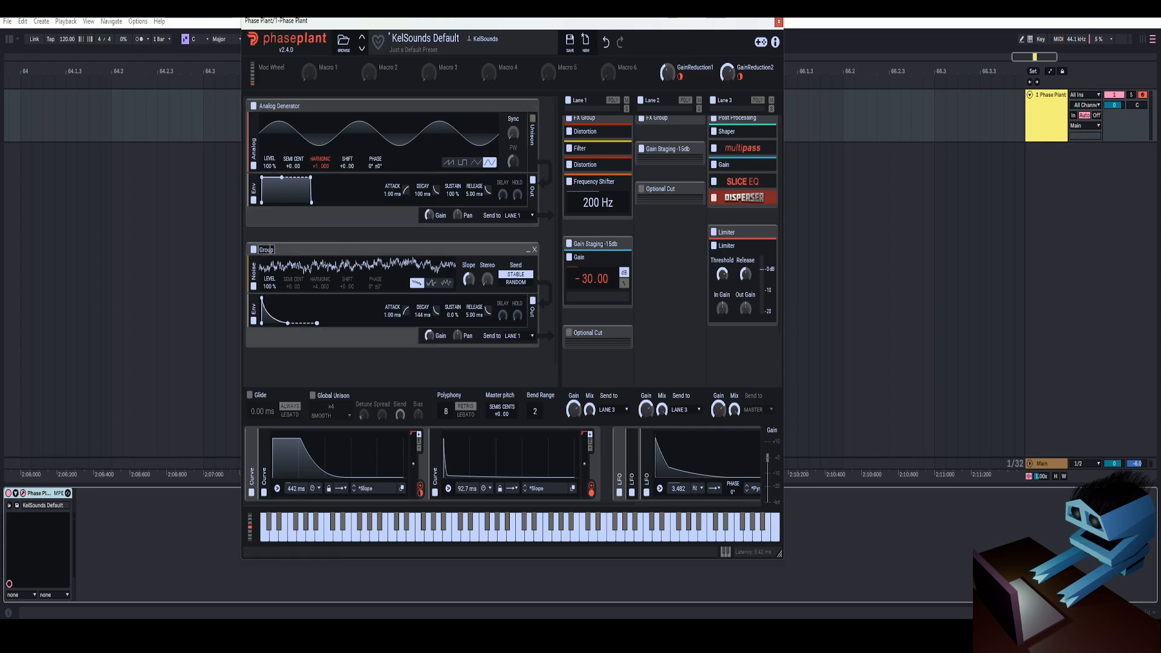
{"action": "left_click", "coordinate": [386, 295]}
{"action": "left_click", "coordinate": [451, 344]}
{"action": "left_click", "coordinate": [410, 325]}
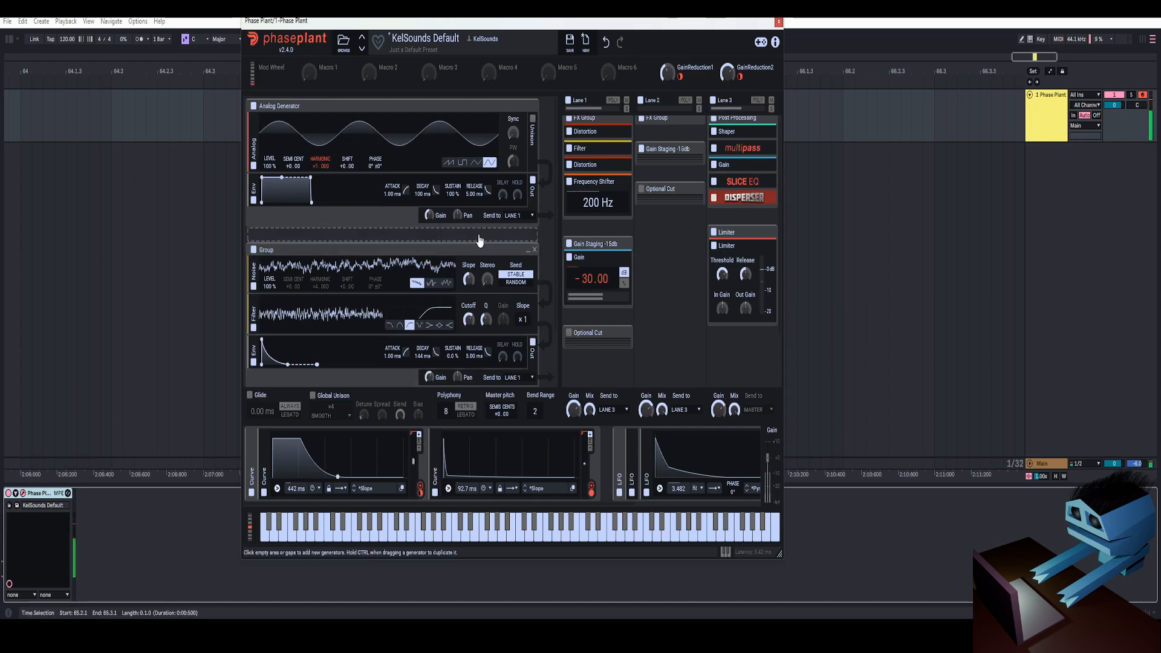
Collapse the Analog Generator group.
{"action": "left_click", "coordinate": [529, 115]}
{"action": "left_click", "coordinate": [523, 112]}
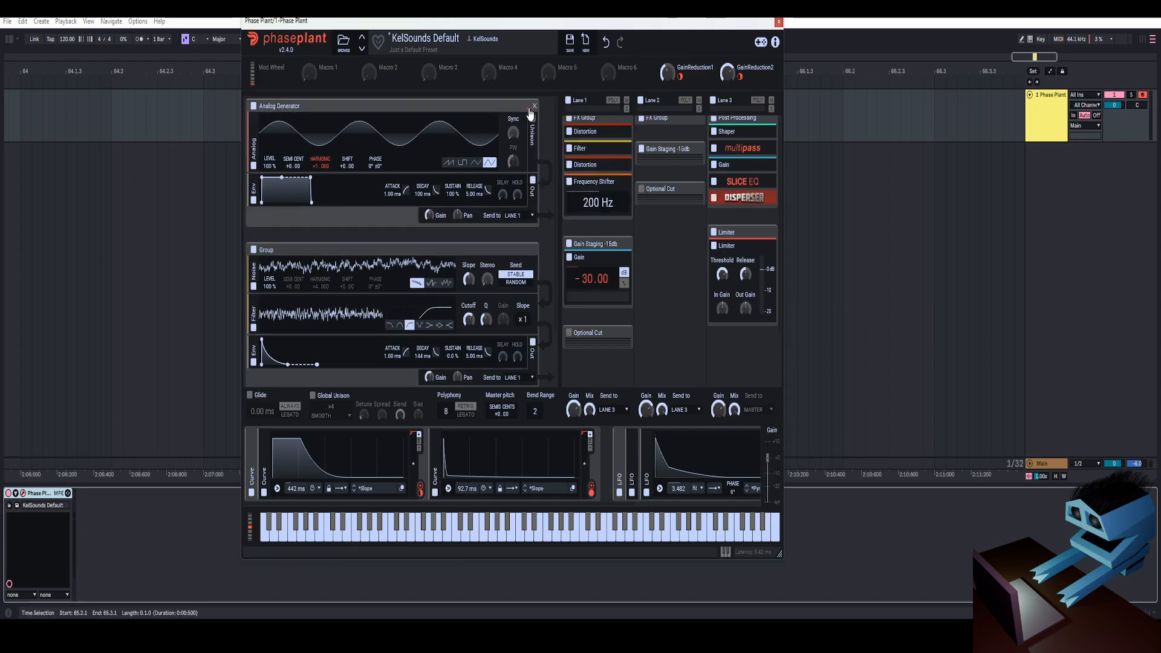
{"action": "left_click", "coordinate": [527, 106]}
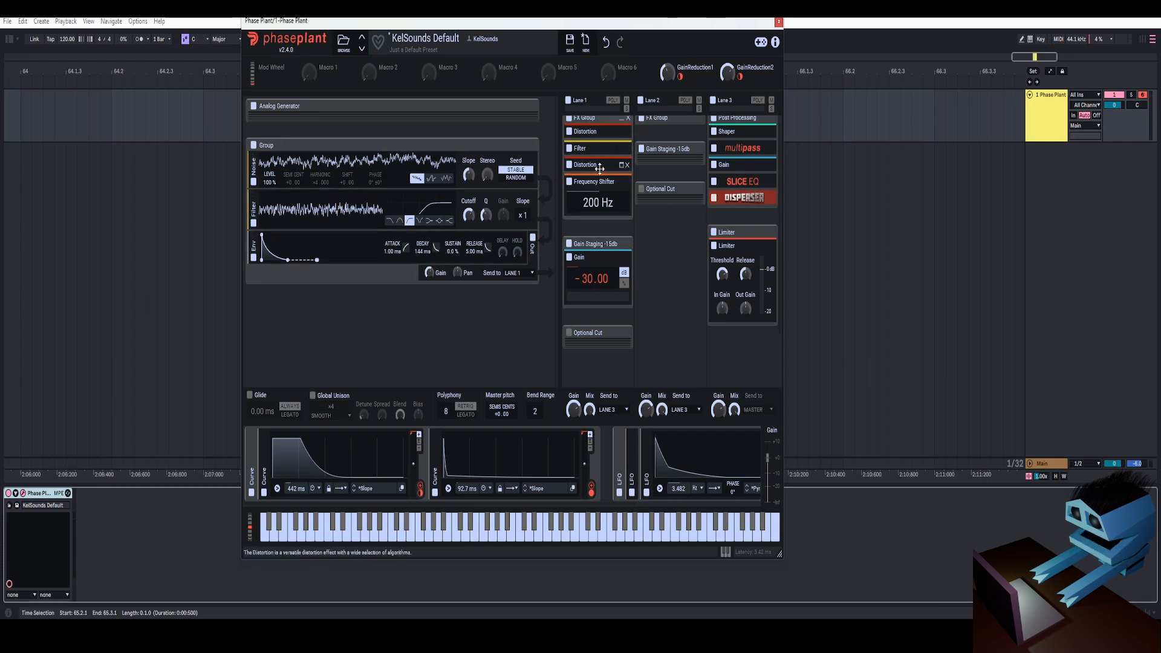
Set the sloped Curve modulator's rate to 365 ms and the last LFO's rate to 3.370 Hz.
{"action": "scroll", "coordinate": [590, 168], "scroll_direction": "up", "scroll_amount": 1}
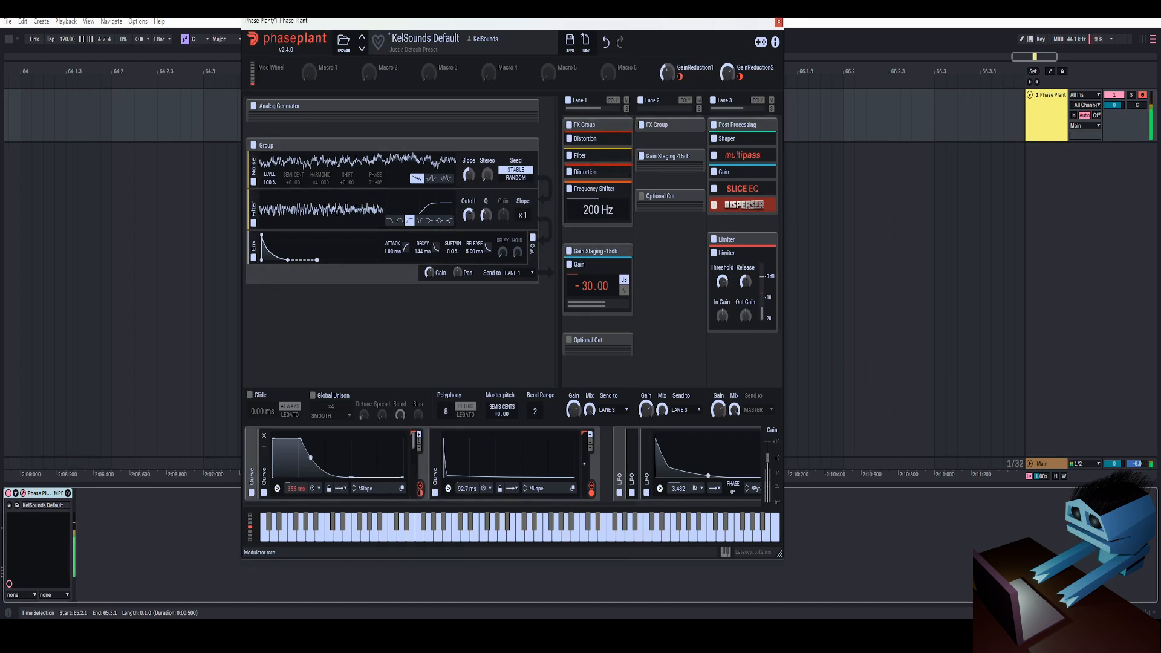
{"action": "left_click_drag", "start_coordinate": [295, 488], "coordinate": [295, 490]}
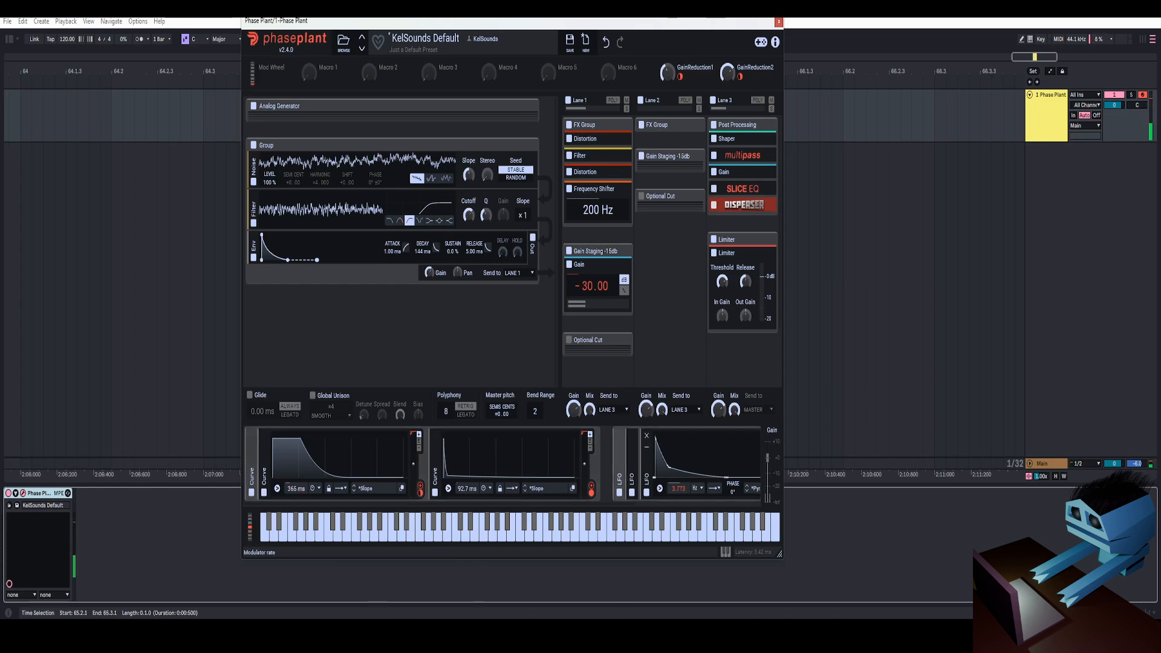
{"action": "left_click_drag", "start_coordinate": [678, 488], "coordinate": [679, 484]}
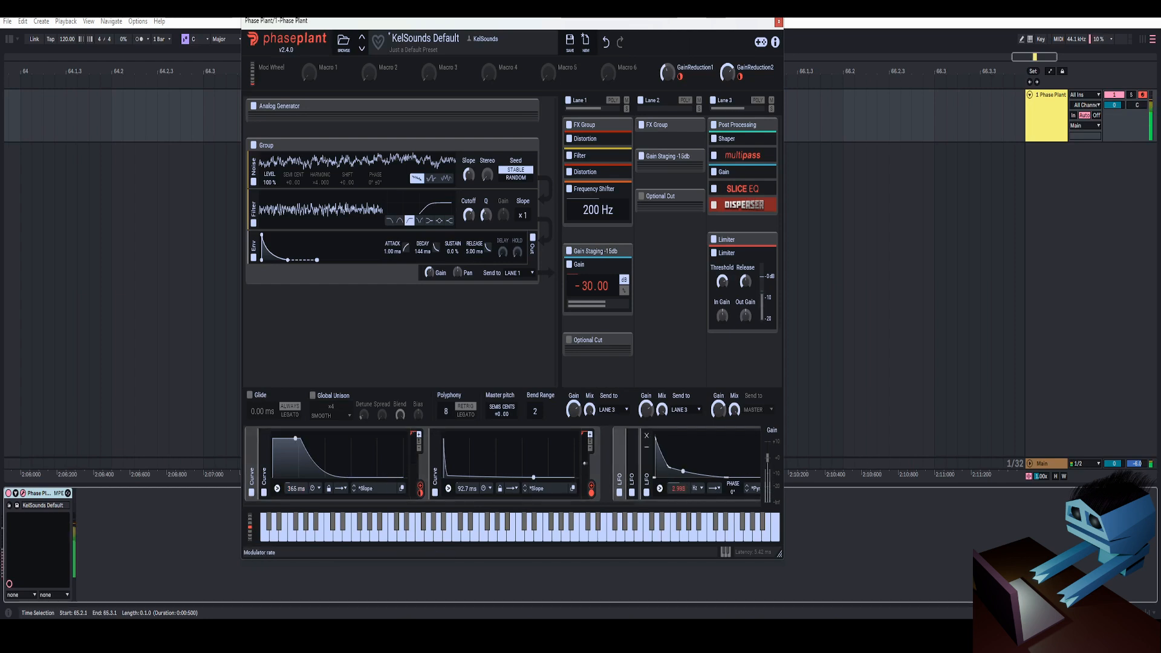
Lower the Lane 1 Frequency Shifter to 50.0 Hz.
{"action": "left_click_drag", "start_coordinate": [597, 209], "coordinate": [598, 217]}
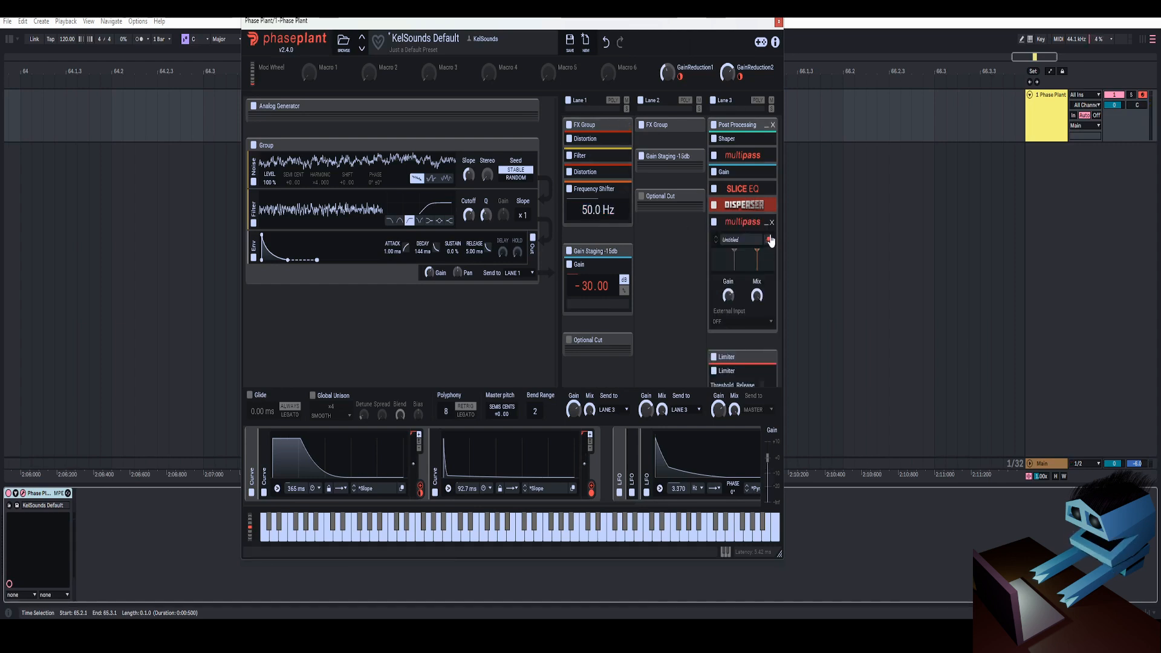
Open the second Post Processing Multipass in its editor and disable the upper band so only two bands stay active.
{"action": "left_click", "coordinate": [769, 239]}
{"action": "left_click", "coordinate": [562, 183]}
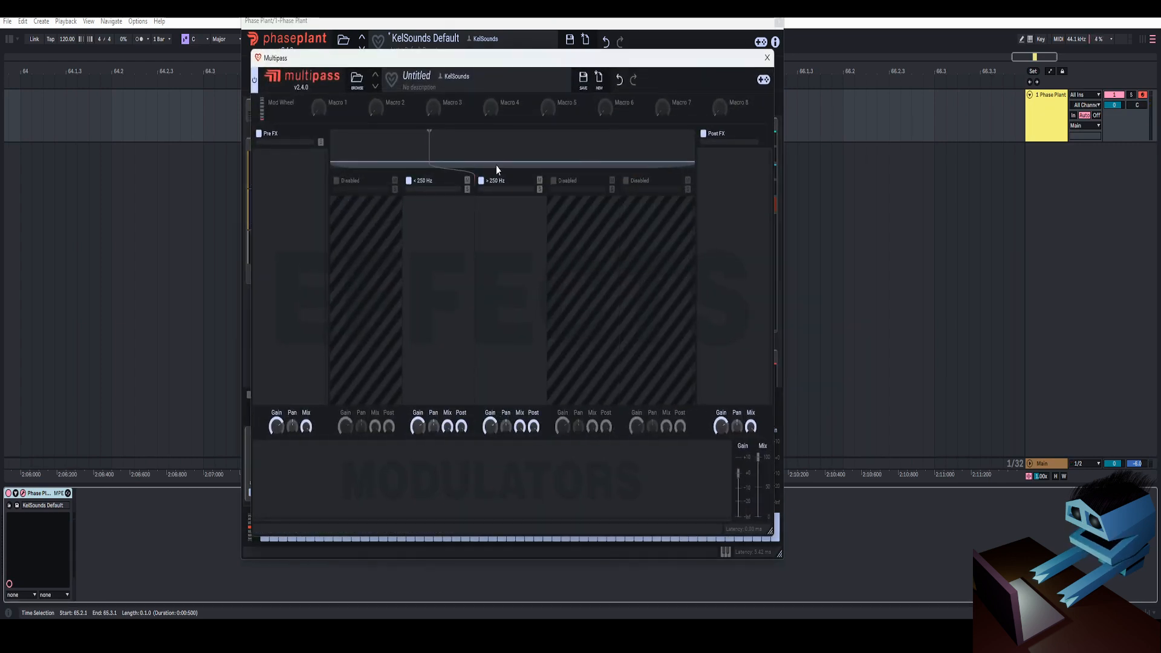
Add a Distortion followed by a Gain effect to the Multipass low band.
{"action": "left_click", "coordinate": [469, 204]}
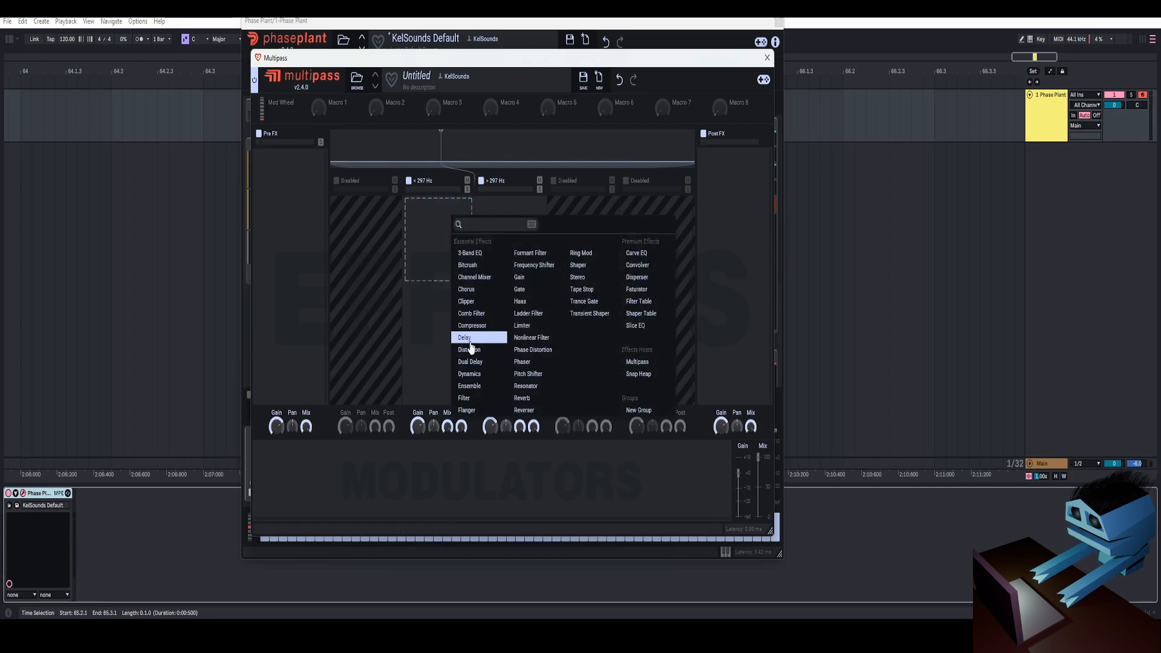
{"action": "left_click", "coordinate": [469, 349]}
{"action": "left_click", "coordinate": [462, 207]}
{"action": "left_click", "coordinate": [460, 218]}
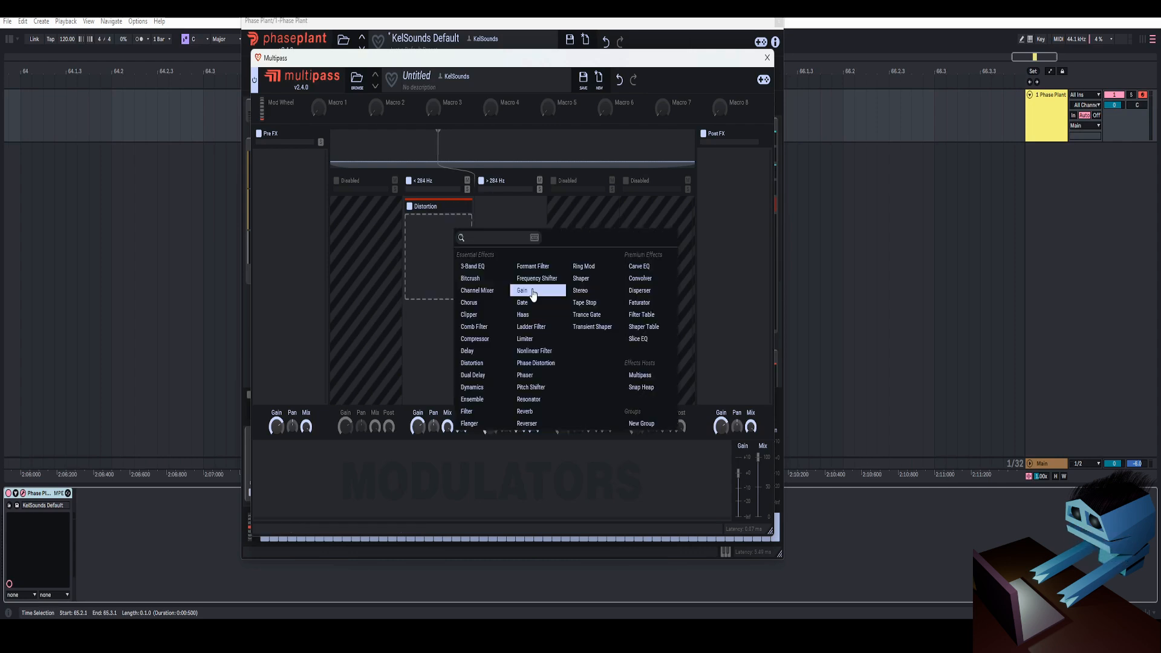
{"action": "left_click", "coordinate": [532, 293]}
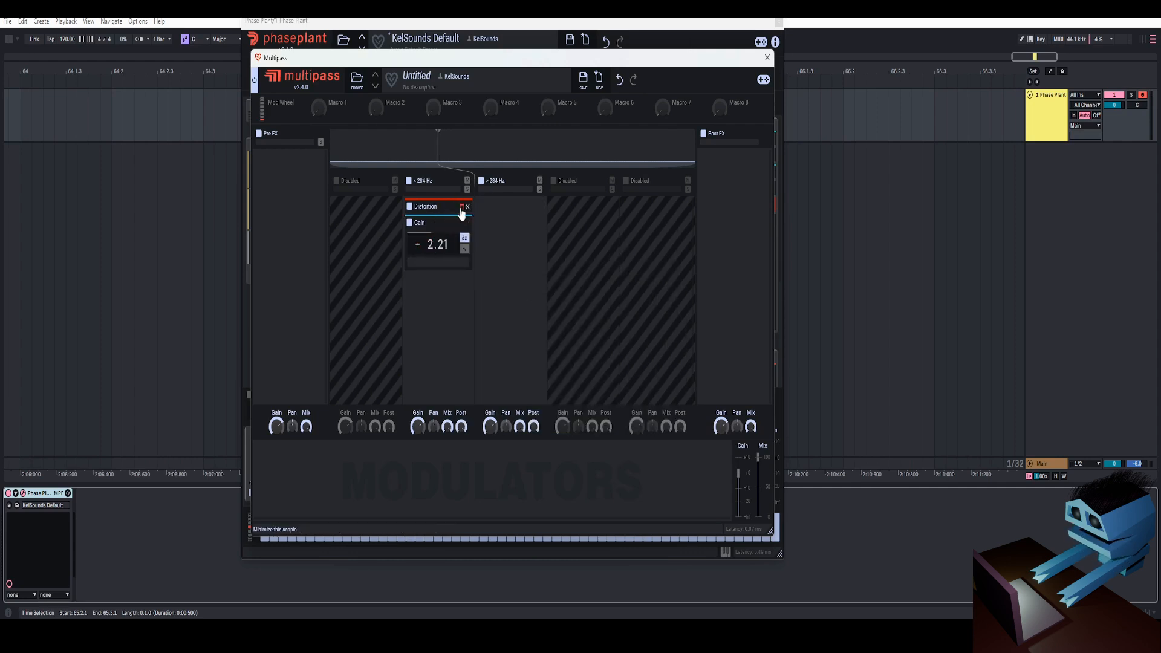
Set the low band's Gain to -5.56 dB and adjust the drive of its Overdrive Distortion.
{"action": "left_click", "coordinate": [461, 209]}
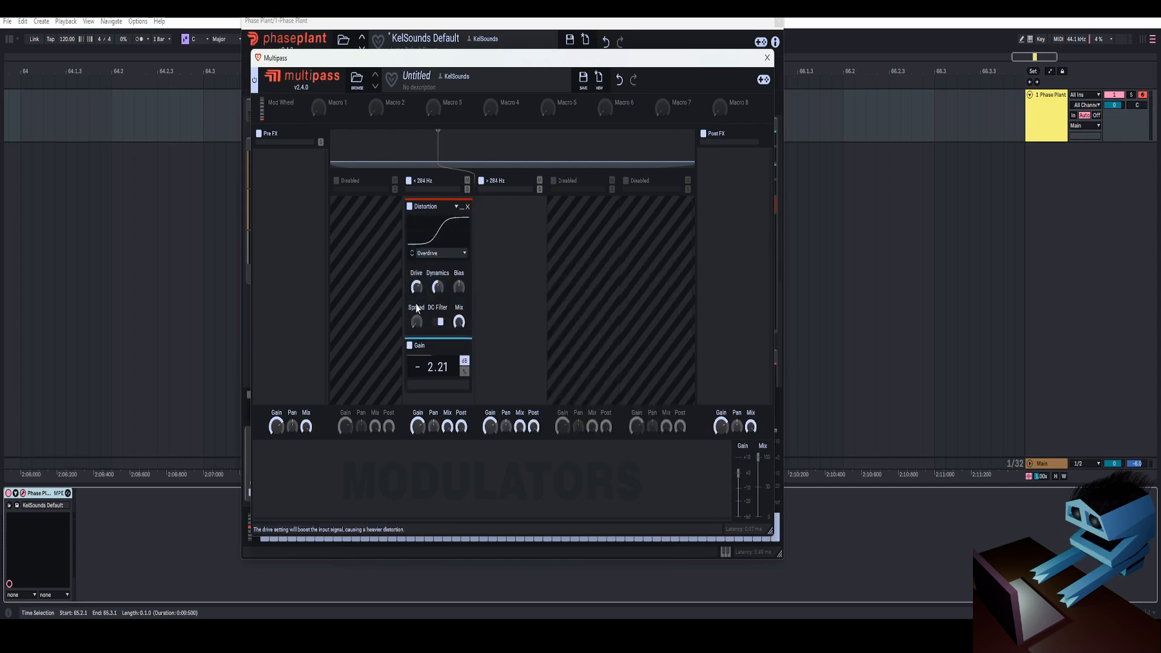
{"action": "left_click_drag", "start_coordinate": [425, 374], "coordinate": [425, 392]}
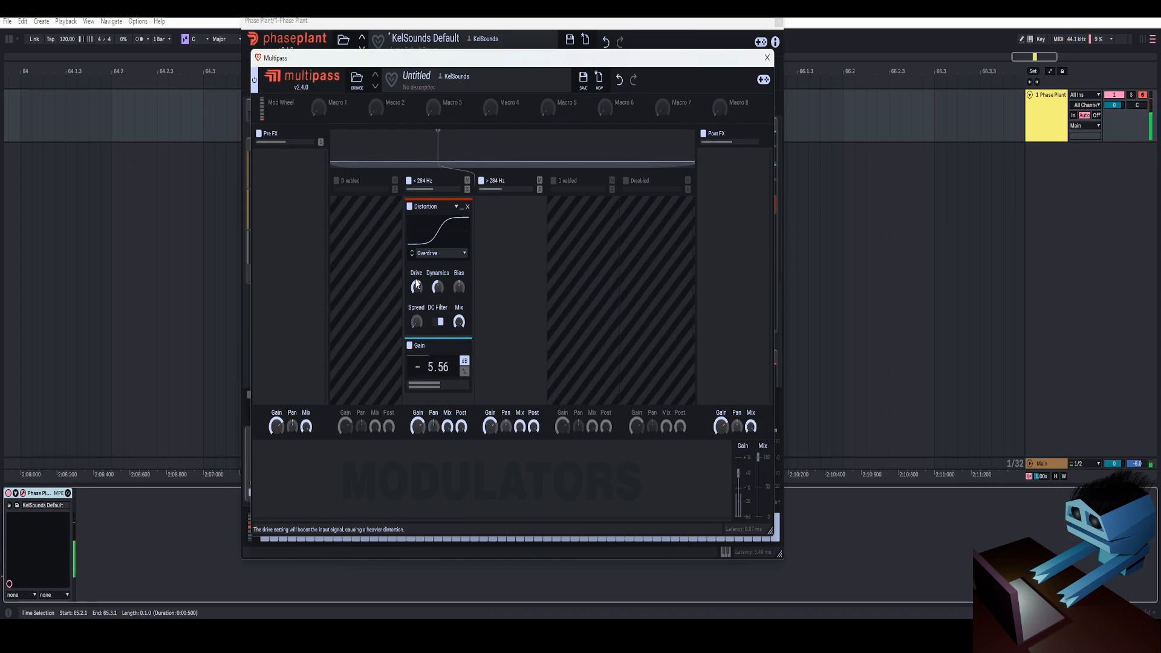
{"action": "left_click_drag", "start_coordinate": [416, 287], "coordinate": [417, 288]}
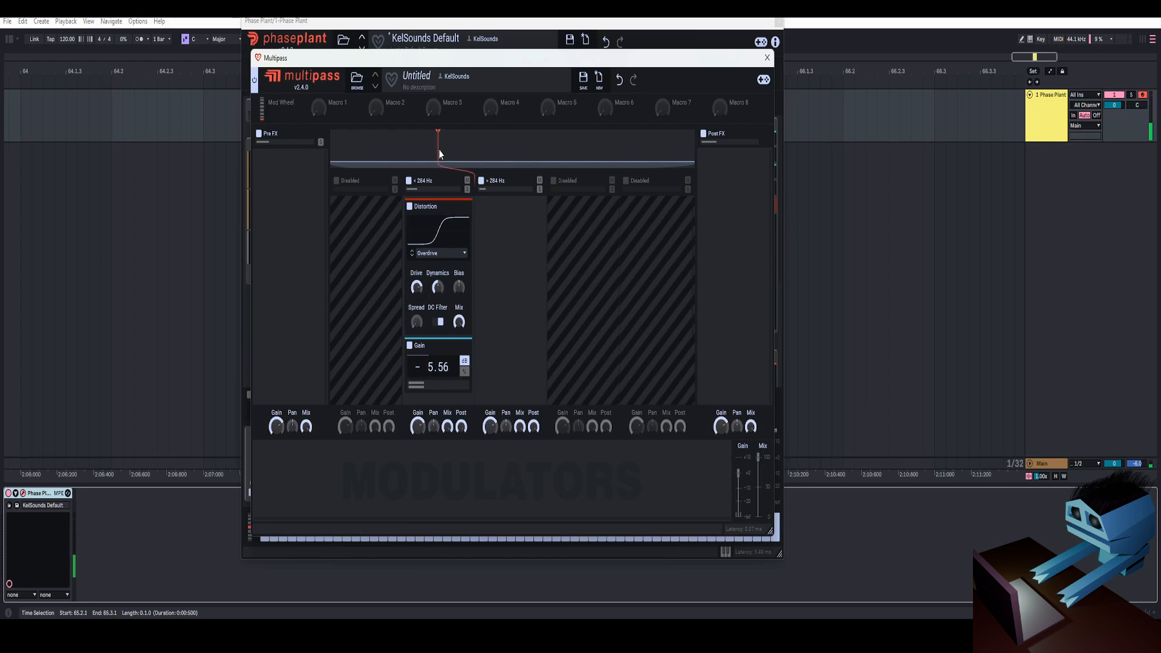
Move the Multipass crossover to 170 Hz, raise the low band's Gain slightly, and close the Multipass editor.
{"action": "left_click_drag", "start_coordinate": [440, 153], "coordinate": [405, 148]}
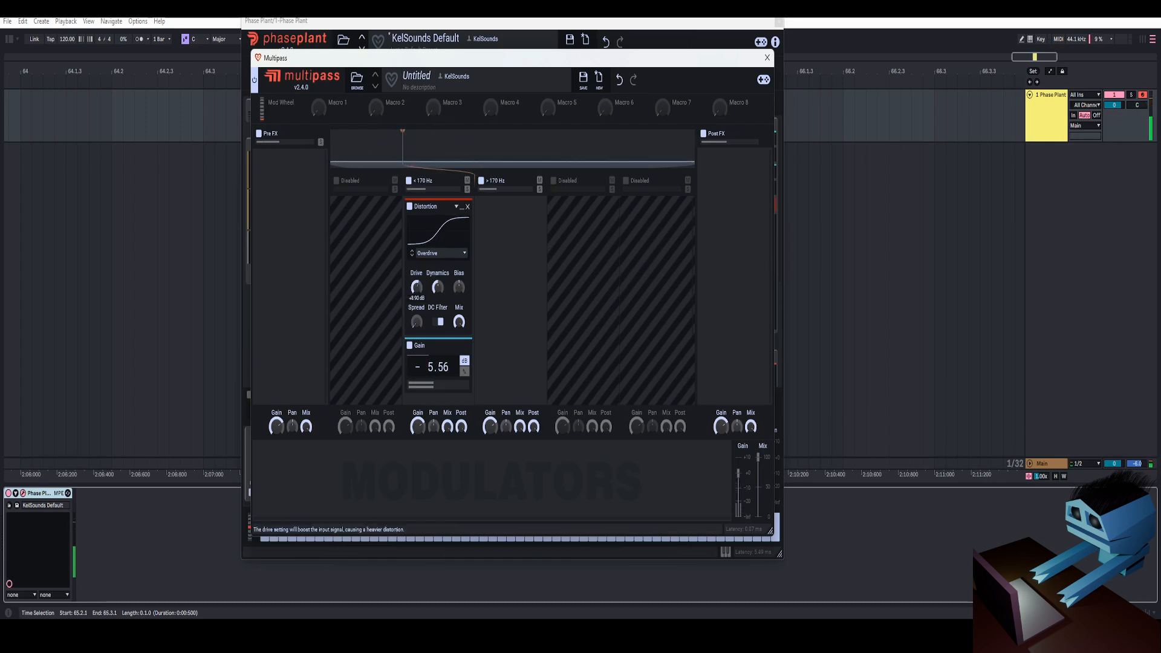
{"action": "left_click_drag", "start_coordinate": [437, 368], "coordinate": [436, 360]}
{"action": "left_click", "coordinate": [767, 58]}
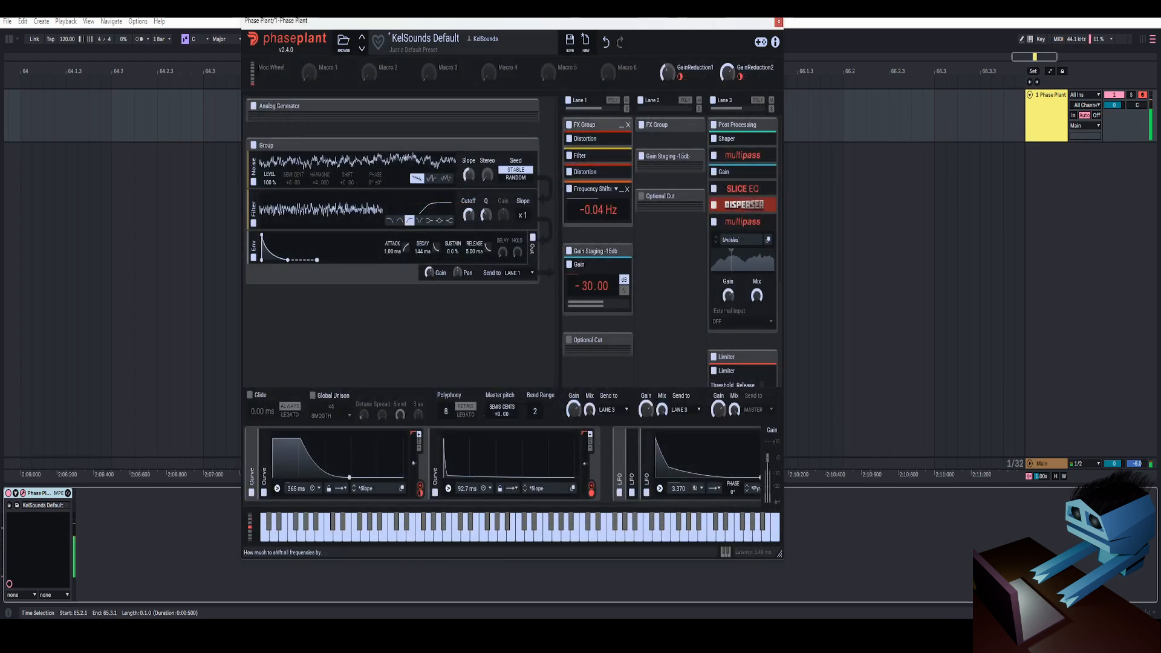
Raise the Lane 3 Limiter's input gain and close the Phase Plant window.
{"action": "scroll", "coordinate": [720, 263], "scroll_direction": "down", "scroll_amount": 2}
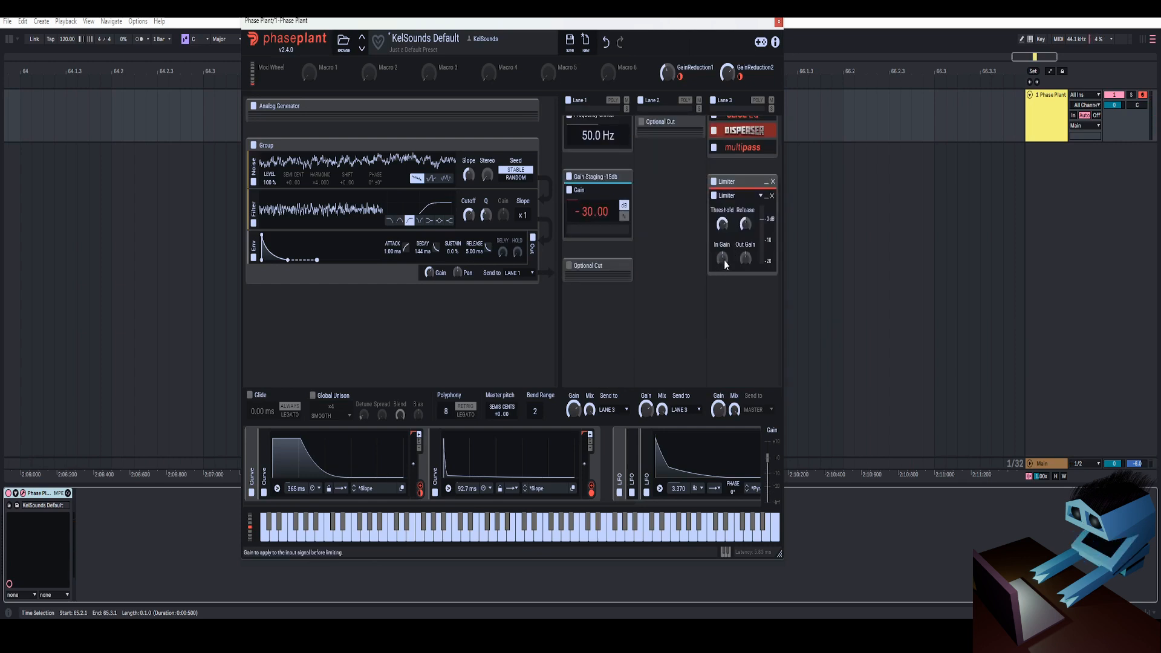
{"action": "left_click_drag", "start_coordinate": [724, 260], "coordinate": [724, 248]}
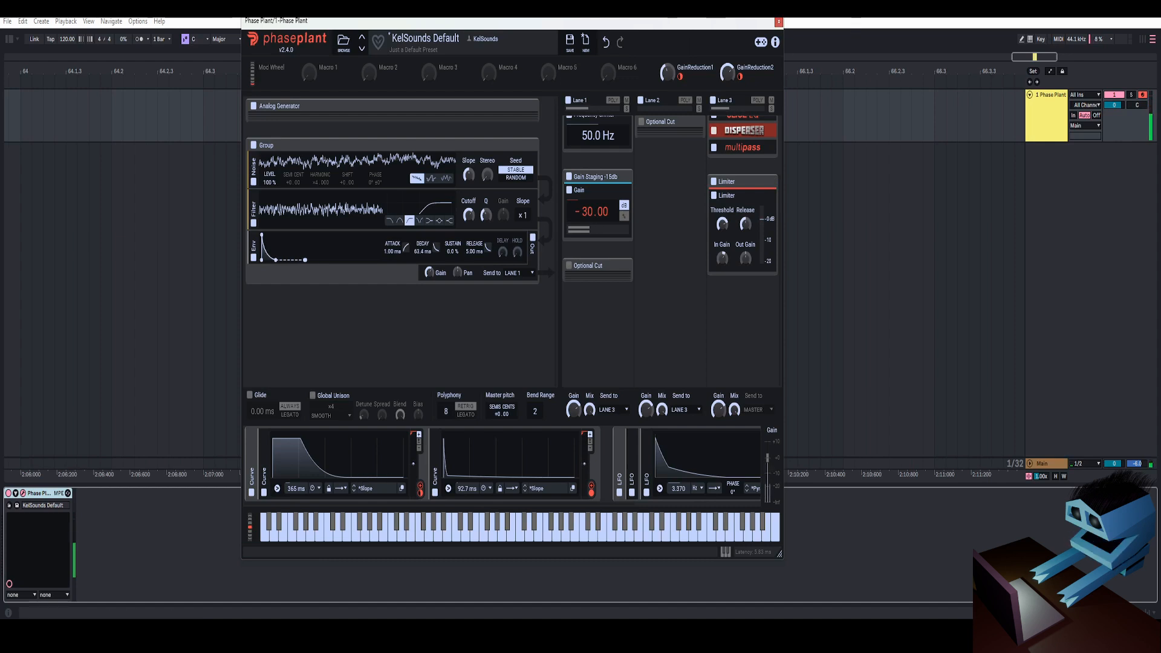
{"action": "left_click", "coordinate": [779, 23]}
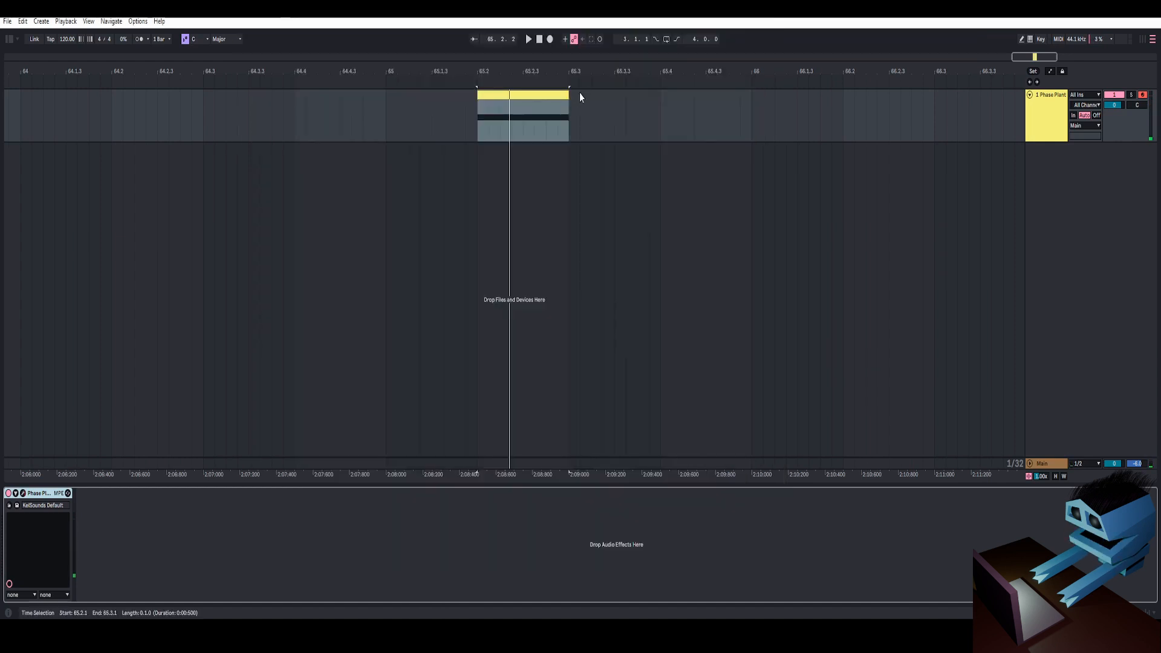
Shorten the recorded MIDI clip to span 65.2 to 65.2.2 and place the insert marker at its start on the audio track.
{"action": "left_click_drag", "start_coordinate": [650, 95], "coordinate": [498, 96]}
{"action": "left_click", "coordinate": [448, 163]}
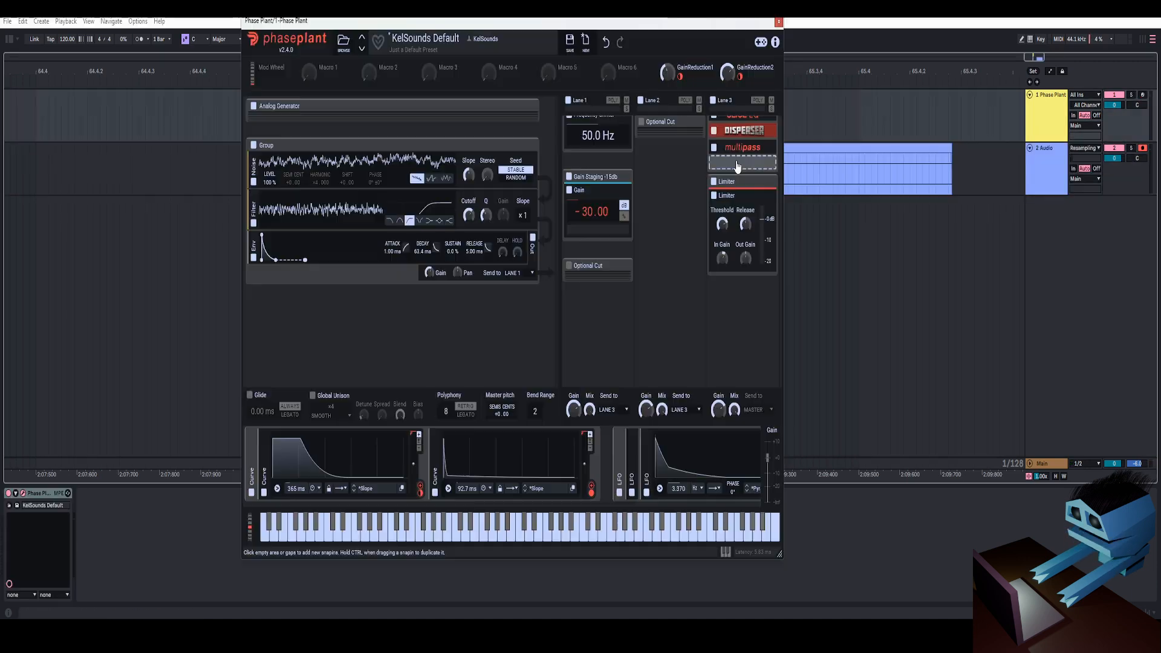
Add a Clipper after the second Multipass in Post Processing and adjust its setting.
{"action": "left_click", "coordinate": [741, 158]}
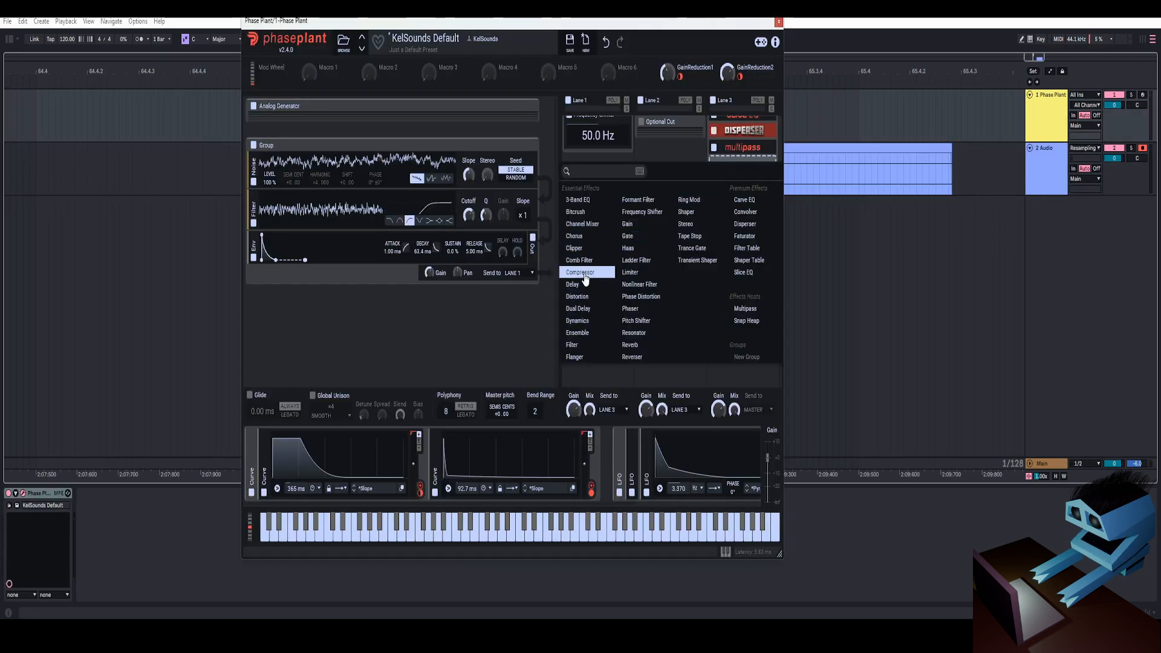
{"action": "left_click", "coordinate": [579, 248]}
{"action": "left_click_drag", "start_coordinate": [727, 199], "coordinate": [728, 195]}
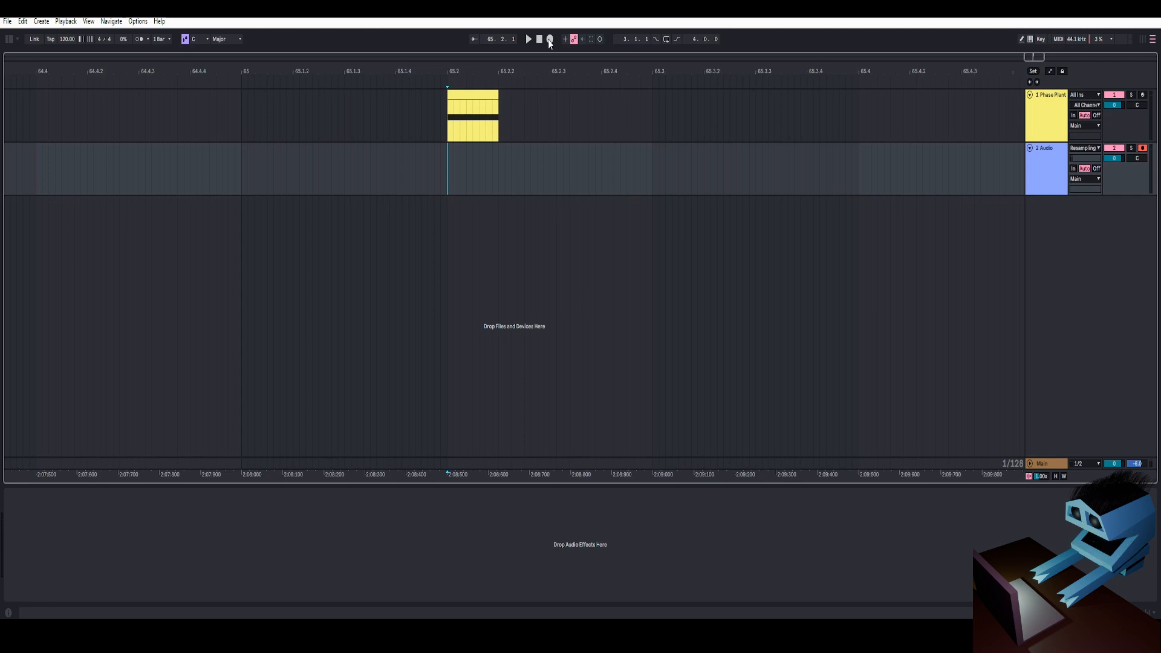
Record the resampled kick onto the audio track.
{"action": "left_click", "coordinate": [549, 40]}
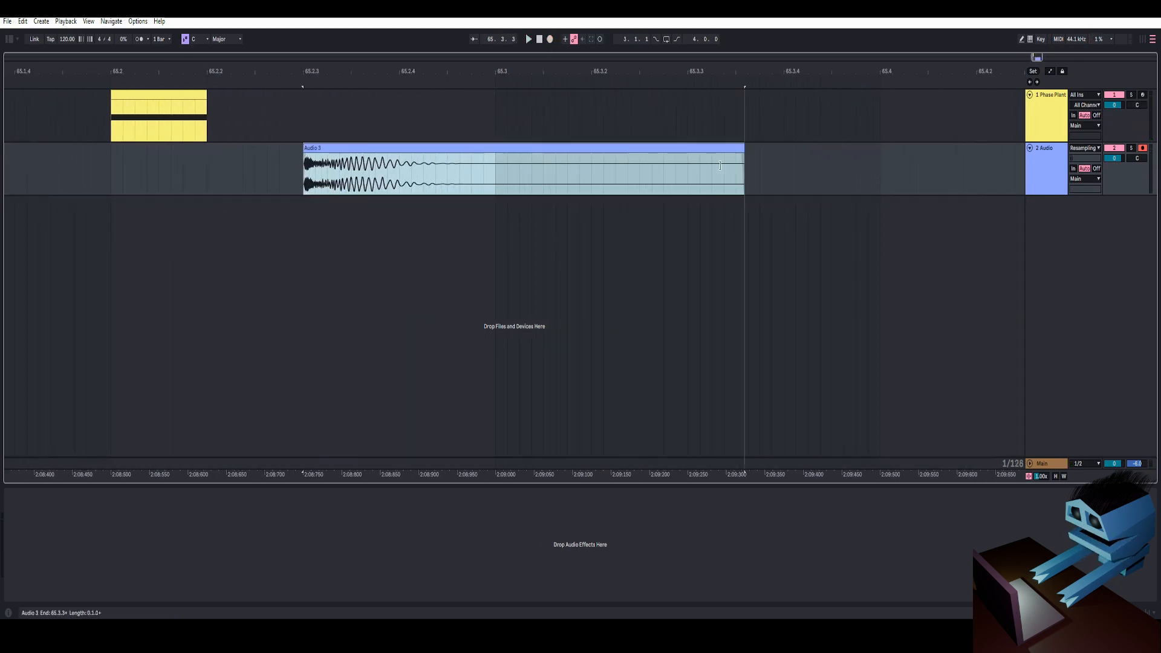
Shorten the resampled kick clip to end just past 65.2.4, change its pitch transposition and audition it.
{"action": "left_click_drag", "start_coordinate": [719, 165], "coordinate": [411, 165]}
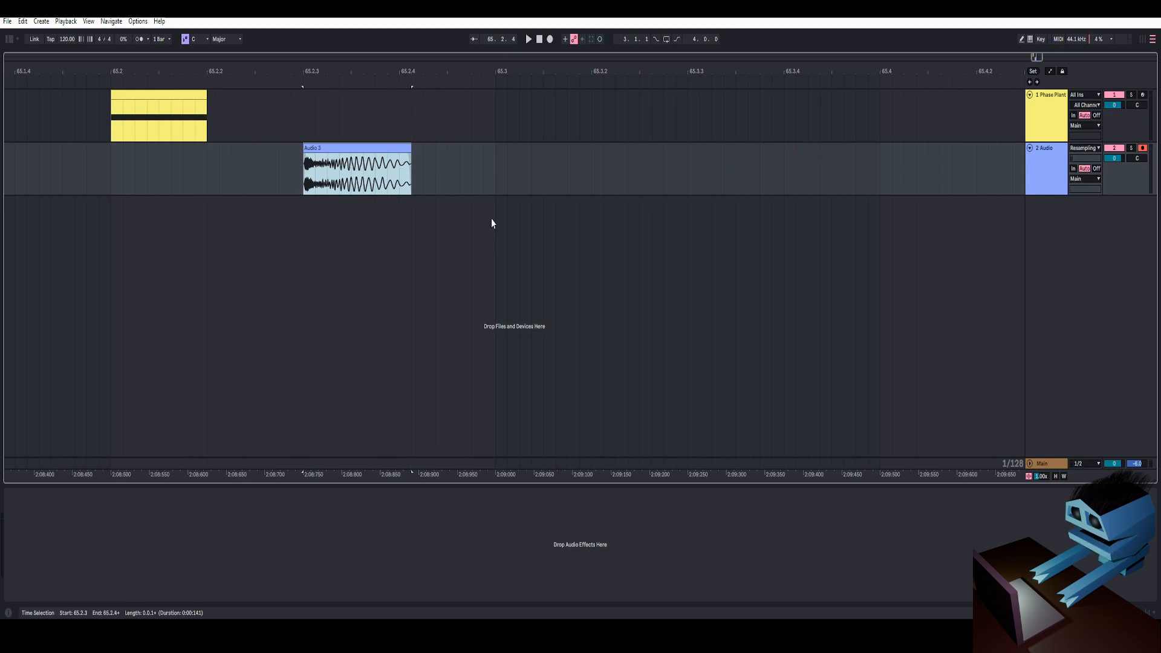
{"action": "key", "text": "space"}
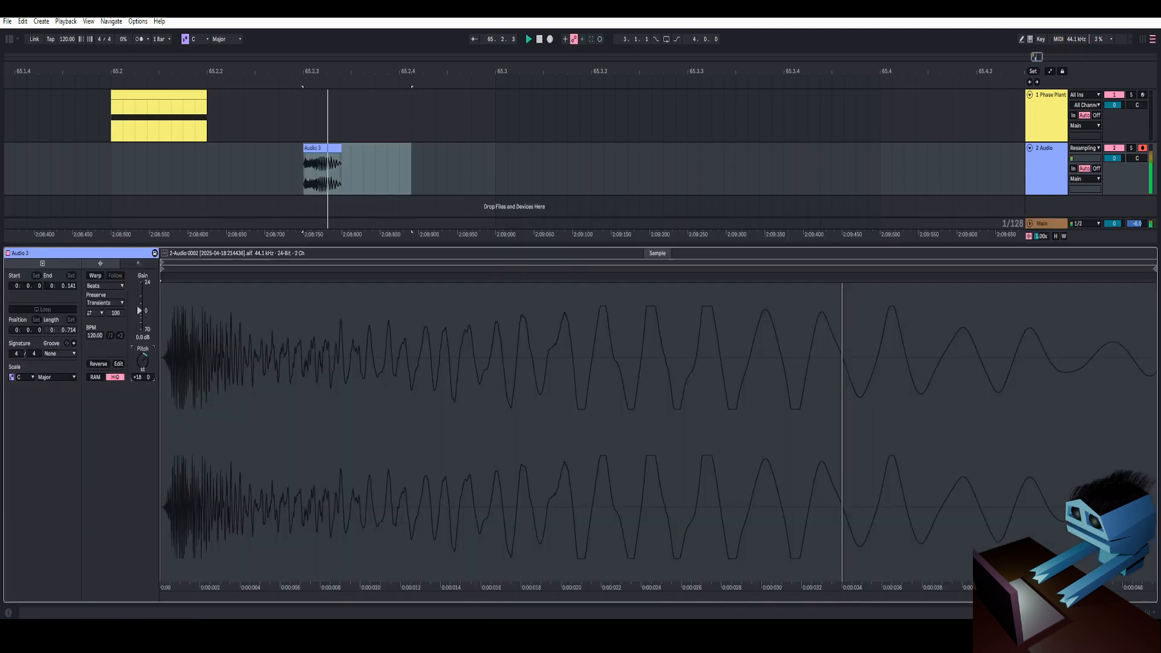
{"action": "key", "text": "space"}
{"action": "key", "text": "space"}
{"action": "left_click_drag", "start_coordinate": [142, 361], "coordinate": [143, 372]}
{"action": "key", "text": "space"}
{"action": "key", "text": "space"}
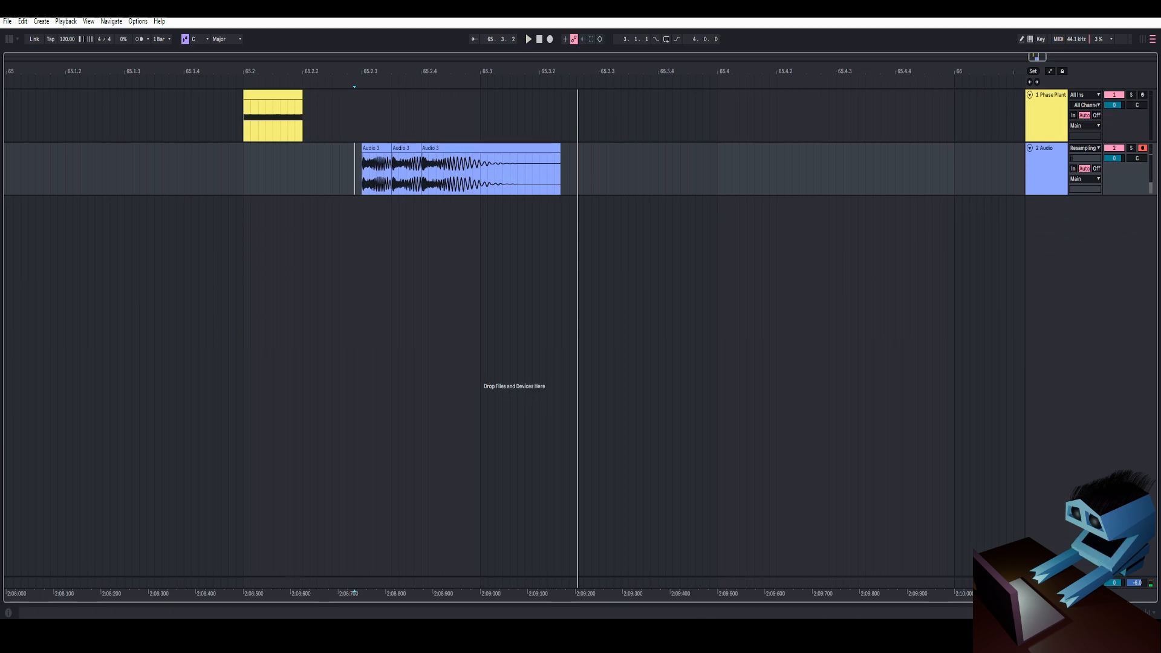
Add a short fade-out to the end of the first chopped kick clip and play it back.
{"action": "scroll", "coordinate": [336, 169], "scroll_direction": "up", "scroll_amount": 3}
{"action": "left_click", "coordinate": [423, 146]}
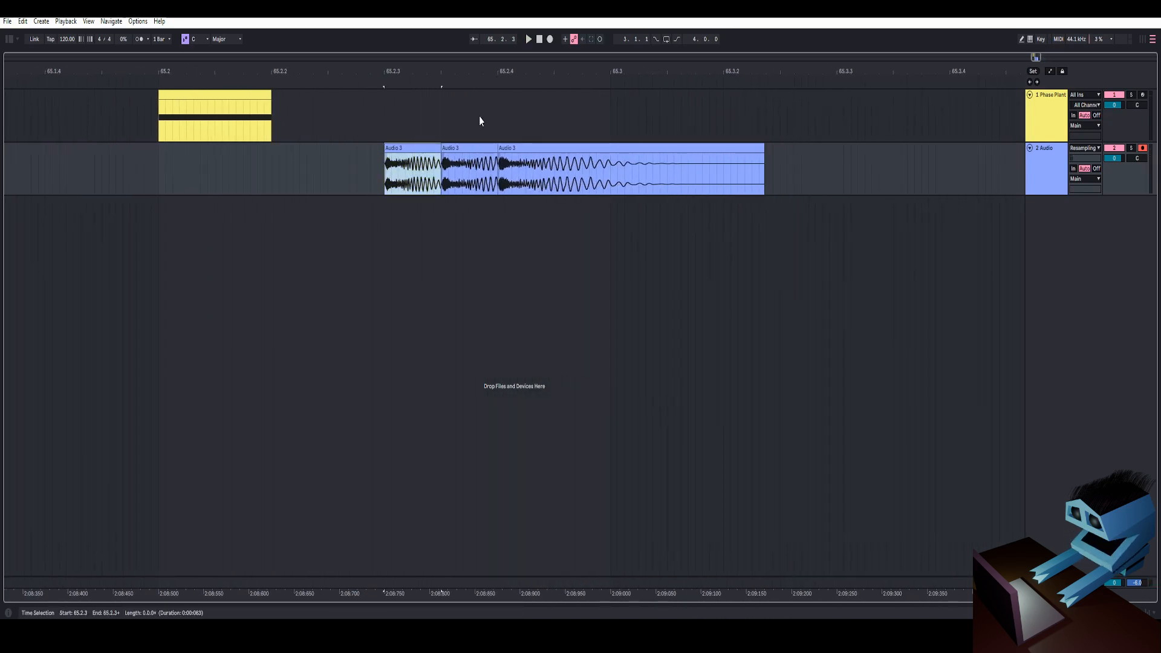
{"action": "left_click_drag", "start_coordinate": [439, 155], "coordinate": [436, 155]}
{"action": "key", "text": "space"}
{"action": "left_click", "coordinate": [426, 148]}
{"action": "key", "text": "space"}
{"action": "key", "text": "space"}
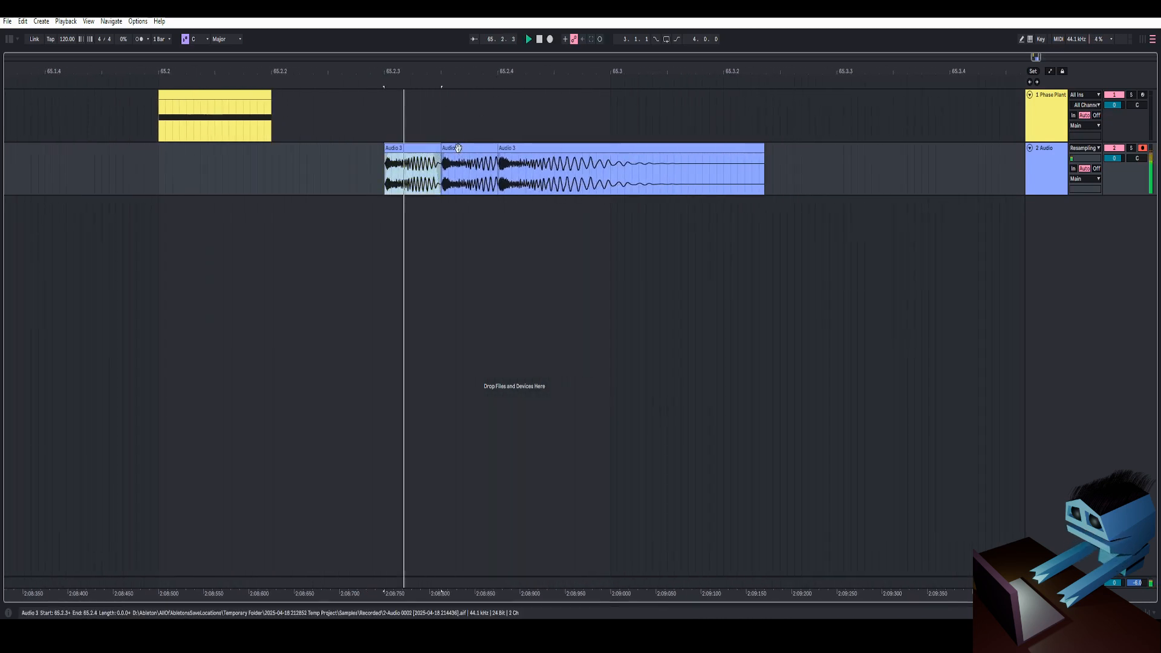
Audition the second short kick clip and the long third kick clip on the audio track.
{"action": "left_click", "coordinate": [475, 148]}
{"action": "key", "text": "space"}
{"action": "key", "text": "space"}
{"action": "key", "text": "space"}
{"action": "key", "text": "space"}
{"action": "key", "text": "space"}
{"action": "left_click", "coordinate": [519, 147]}
{"action": "key", "text": "space"}
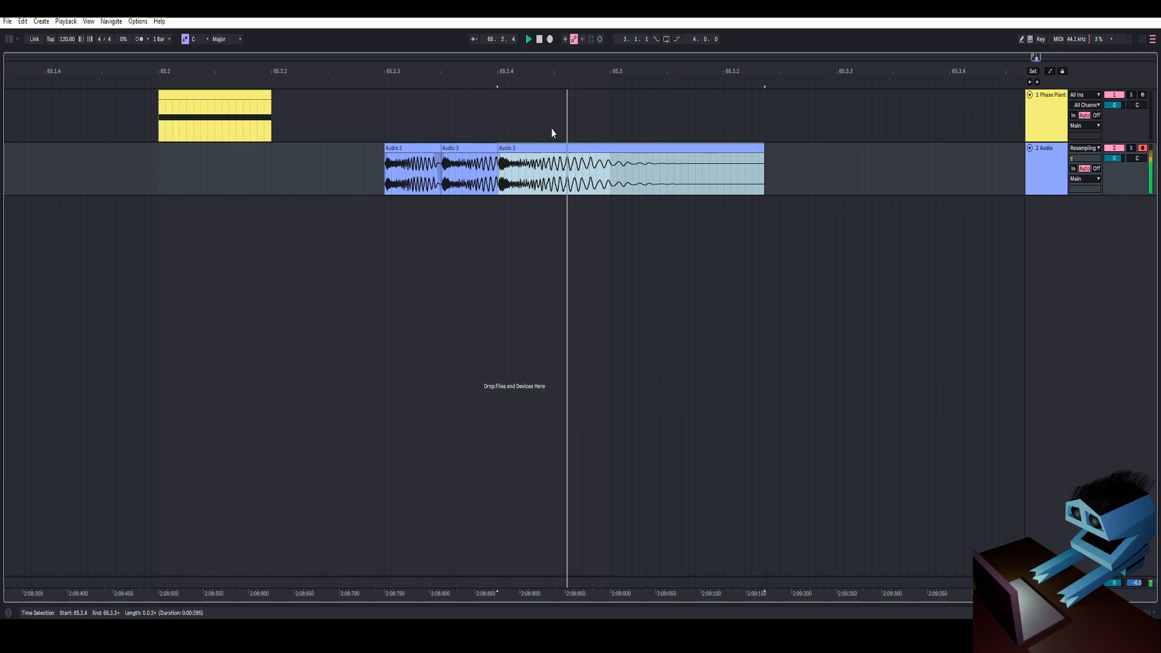
{"action": "key", "text": "space"}
{"action": "key", "text": "space"}
{"action": "key", "text": "space"}
Reopen Phase Plant for the MIDI clip's track and adjust the shift amount of Lane 1's Frequency Shifter.
{"action": "left_click", "coordinate": [231, 99]}
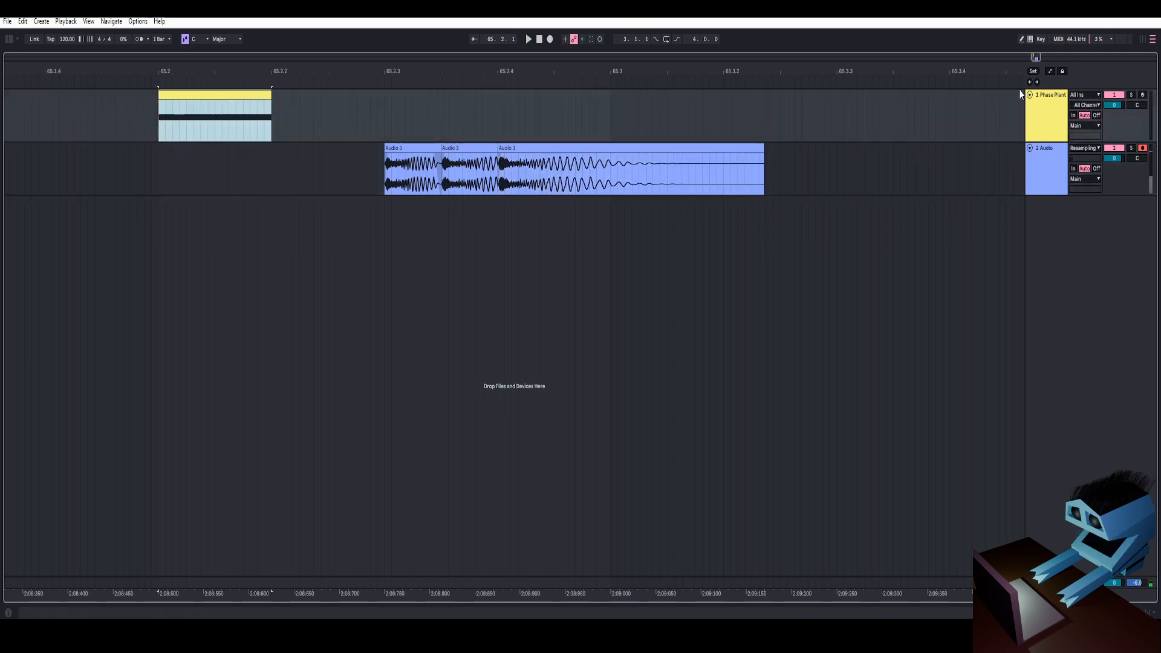
{"action": "left_click", "coordinate": [1044, 106]}
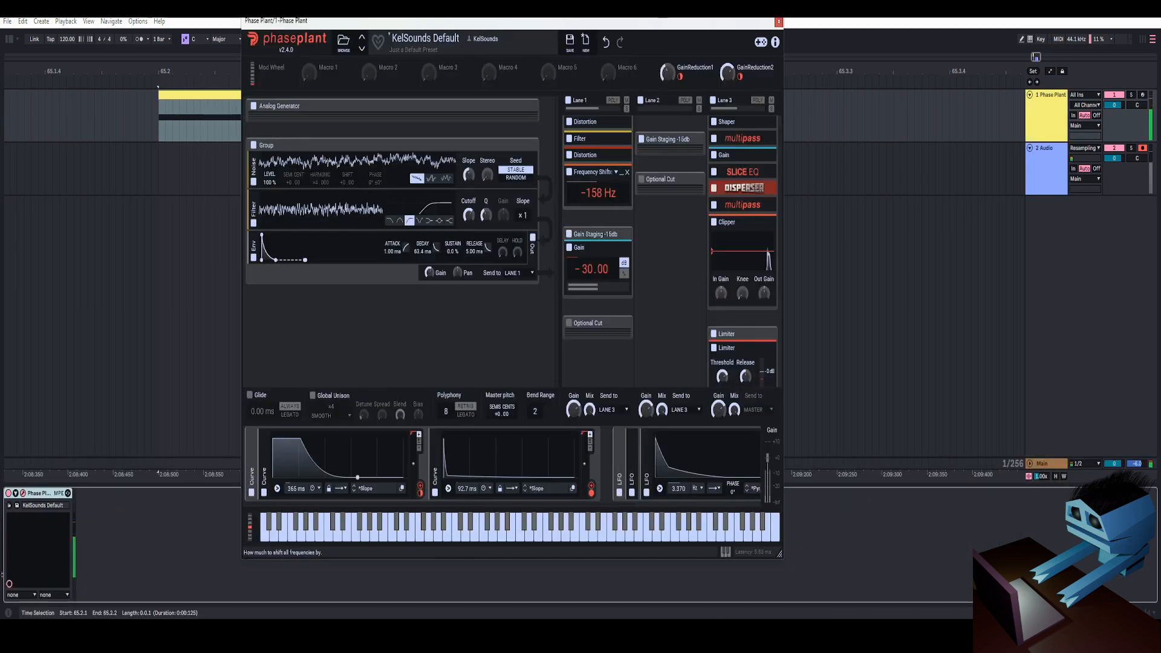
{"action": "left_click_drag", "start_coordinate": [595, 194], "coordinate": [595, 158]}
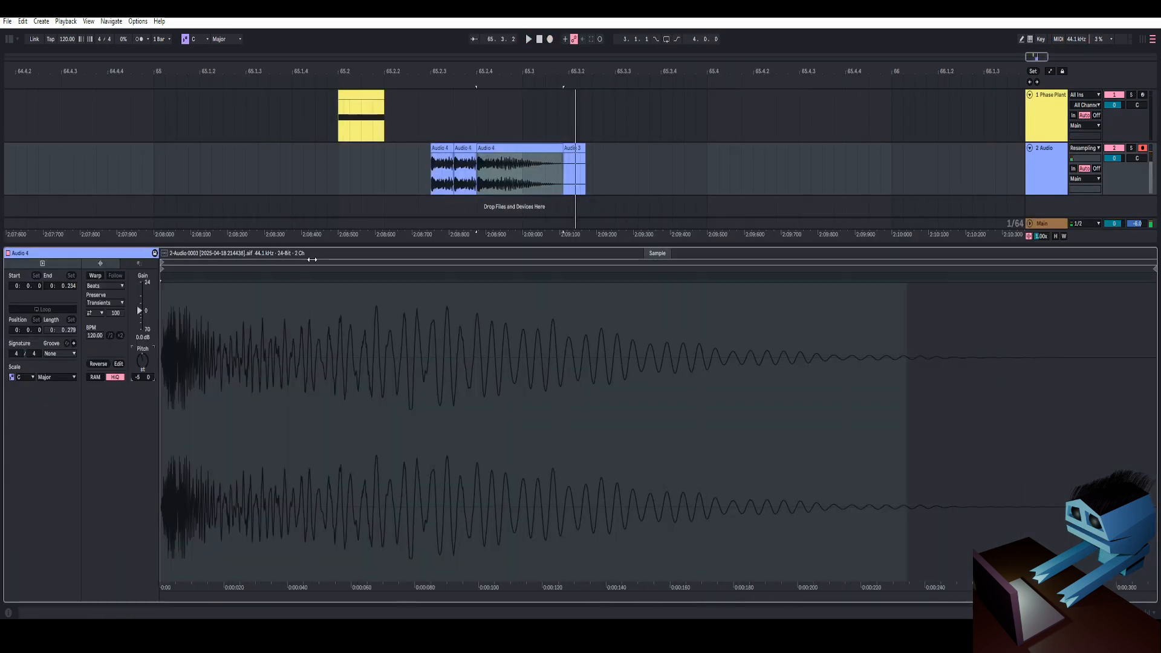
Remove the middle short Audio 4 clip to leave a gap and audition the pattern from the first clip.
{"action": "left_click", "coordinate": [383, 190]}
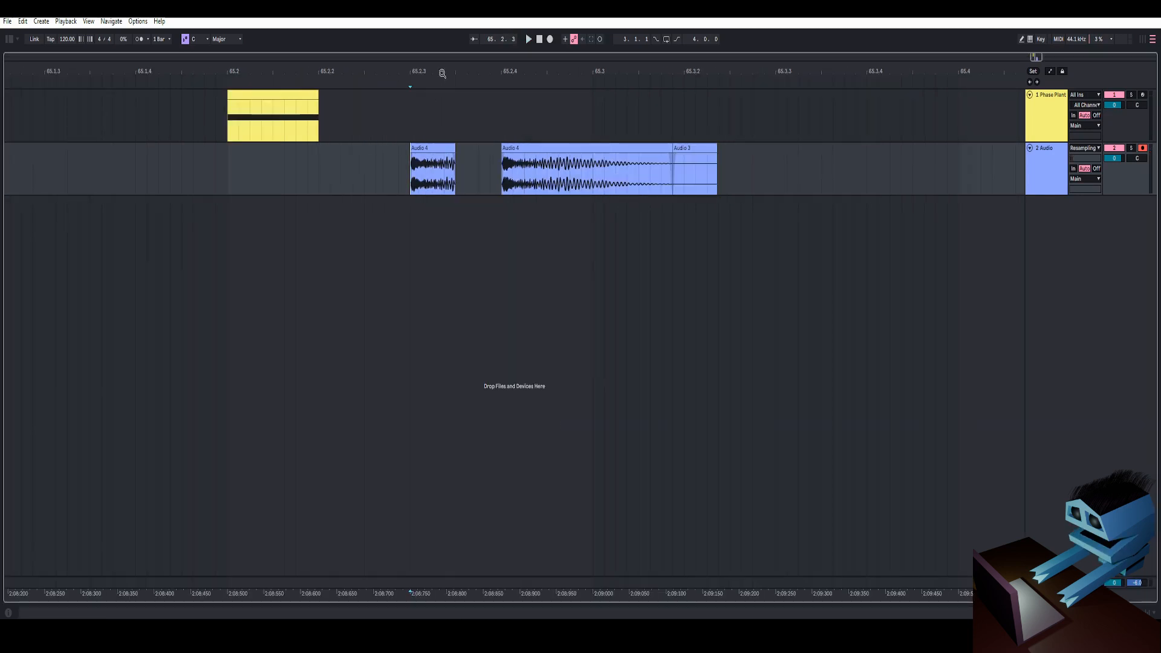
{"action": "scroll", "coordinate": [452, 173], "scroll_direction": "up", "scroll_amount": 2}
{"action": "left_click", "coordinate": [406, 174]}
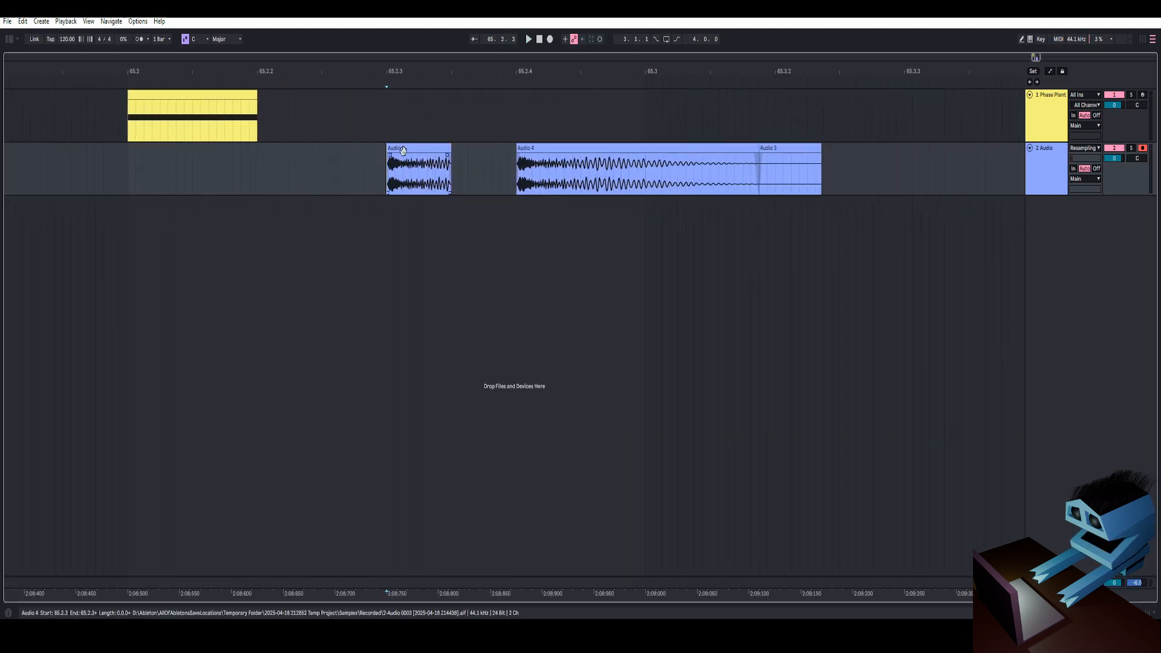
{"action": "left_click", "coordinate": [404, 167]}
{"action": "key", "text": "space"}
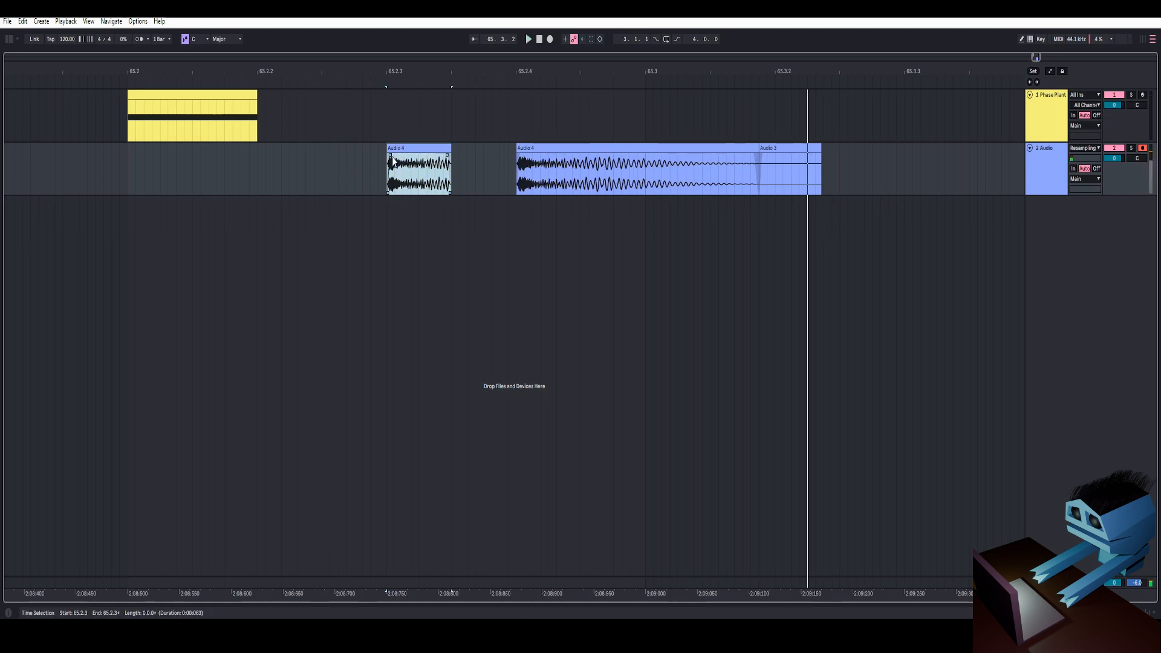
{"action": "left_click", "coordinate": [404, 151]}
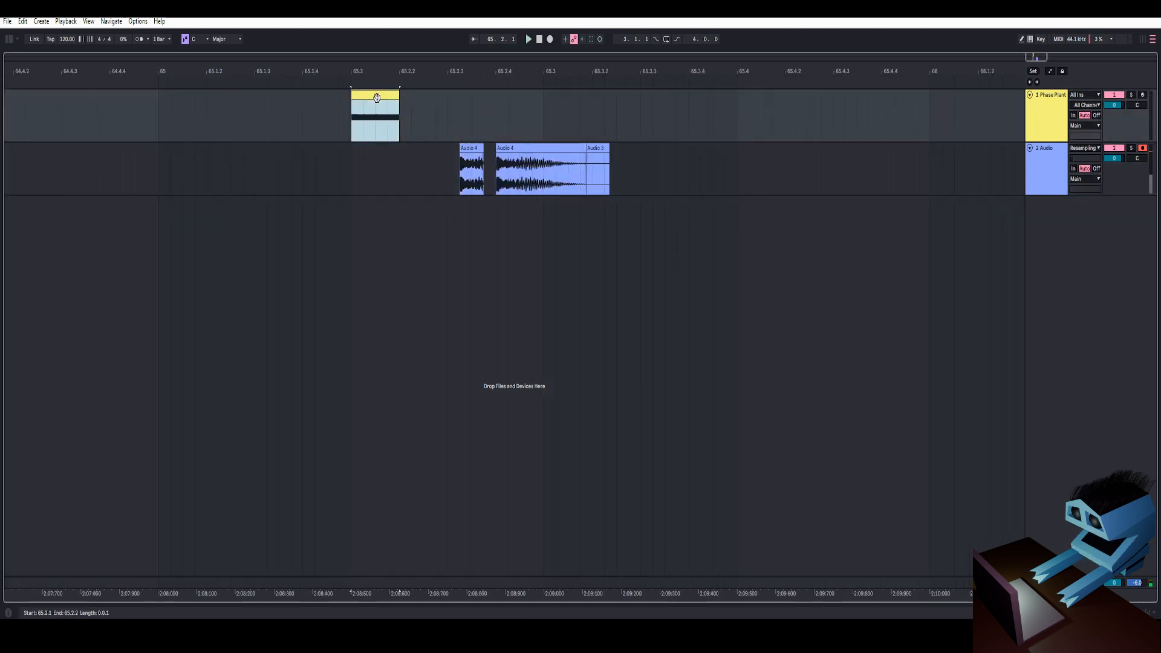
Browse to the SDS96 - Fillers folder within For Sound Squad in the SamplePacksForKelSounds place.
{"action": "left_click_drag", "start_coordinate": [382, 69], "coordinate": [449, 61]}
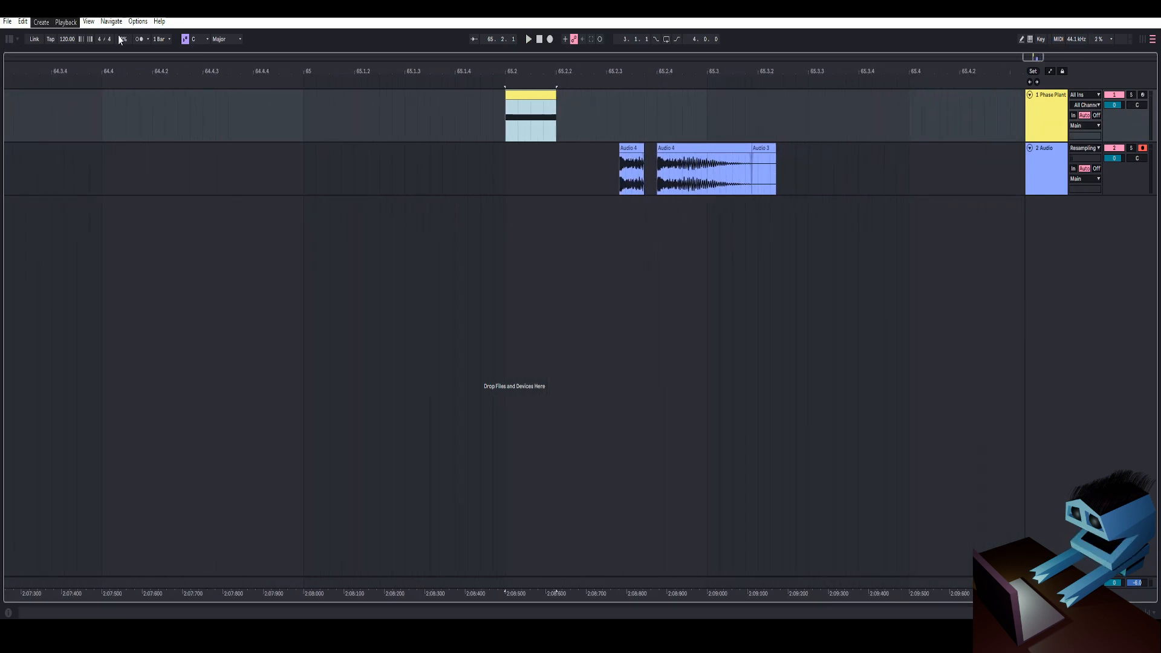
{"action": "left_click", "coordinate": [9, 39]}
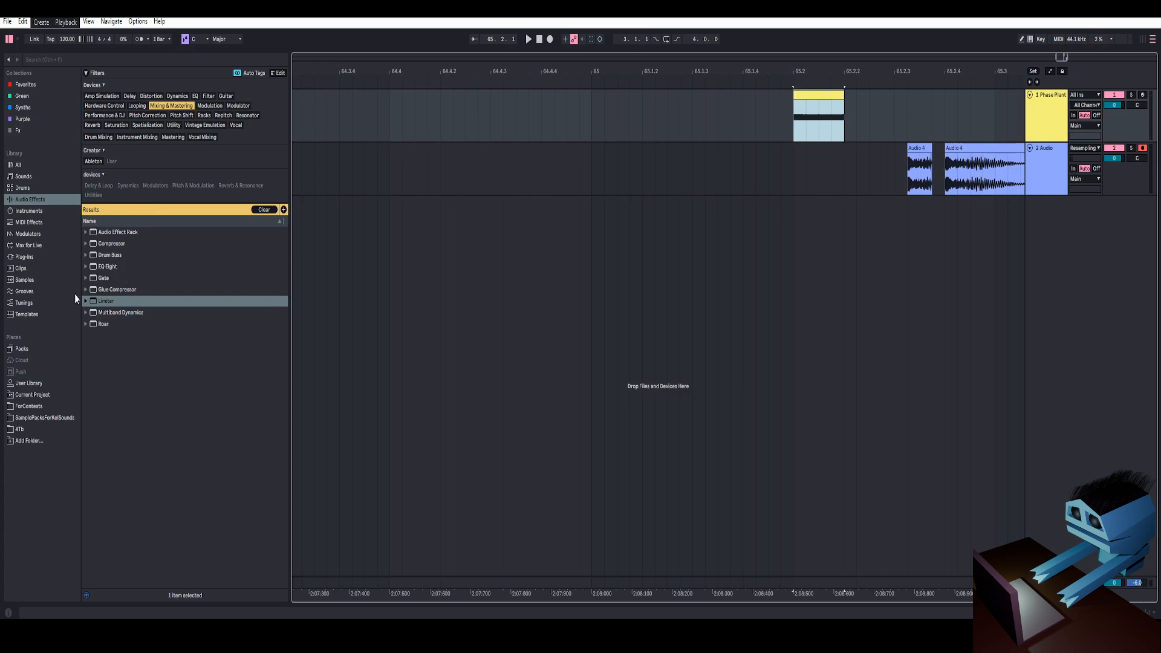
{"action": "left_click", "coordinate": [36, 417]}
{"action": "left_click", "coordinate": [86, 312]}
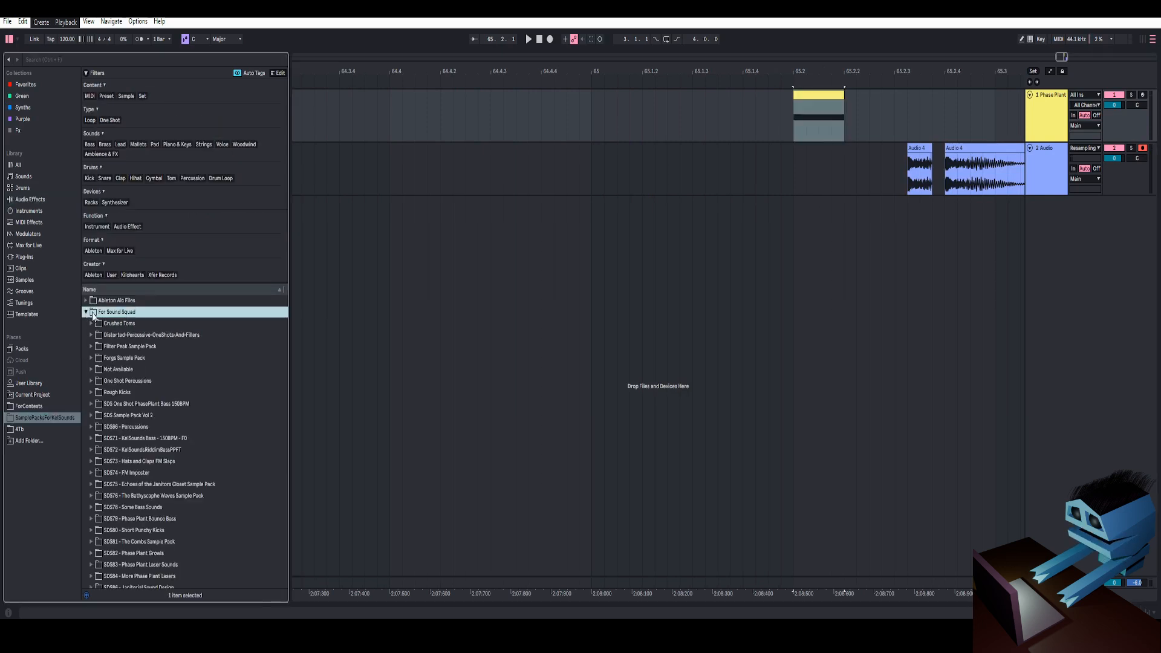
{"action": "scroll", "coordinate": [89, 448], "scroll_direction": "down", "scroll_amount": 10}
{"action": "left_click", "coordinate": [90, 467]}
{"action": "scroll", "coordinate": [132, 444], "scroll_direction": "down", "scroll_amount": 4}
Place 10 - KelSounds Filler - 145BPM.wav on a new audio track at 64.4, audition it and solo the track.
{"action": "left_click", "coordinate": [149, 427]}
{"action": "left_click_drag", "start_coordinate": [149, 430], "coordinate": [393, 269]}
{"action": "left_click_drag", "start_coordinate": [415, 73], "coordinate": [401, 136]}
{"action": "left_click_drag", "start_coordinate": [407, 71], "coordinate": [498, 65]}
{"action": "key", "text": "space"}
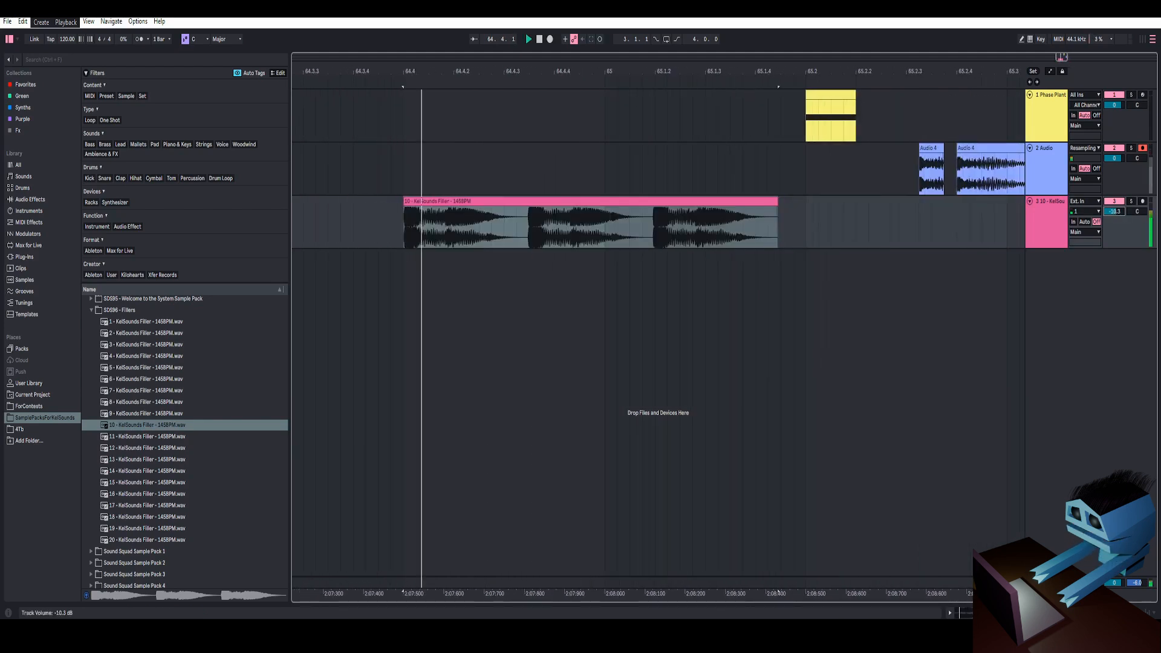
{"action": "key", "text": "space"}
{"action": "key", "text": "space"}
{"action": "left_click", "coordinate": [1131, 202]}
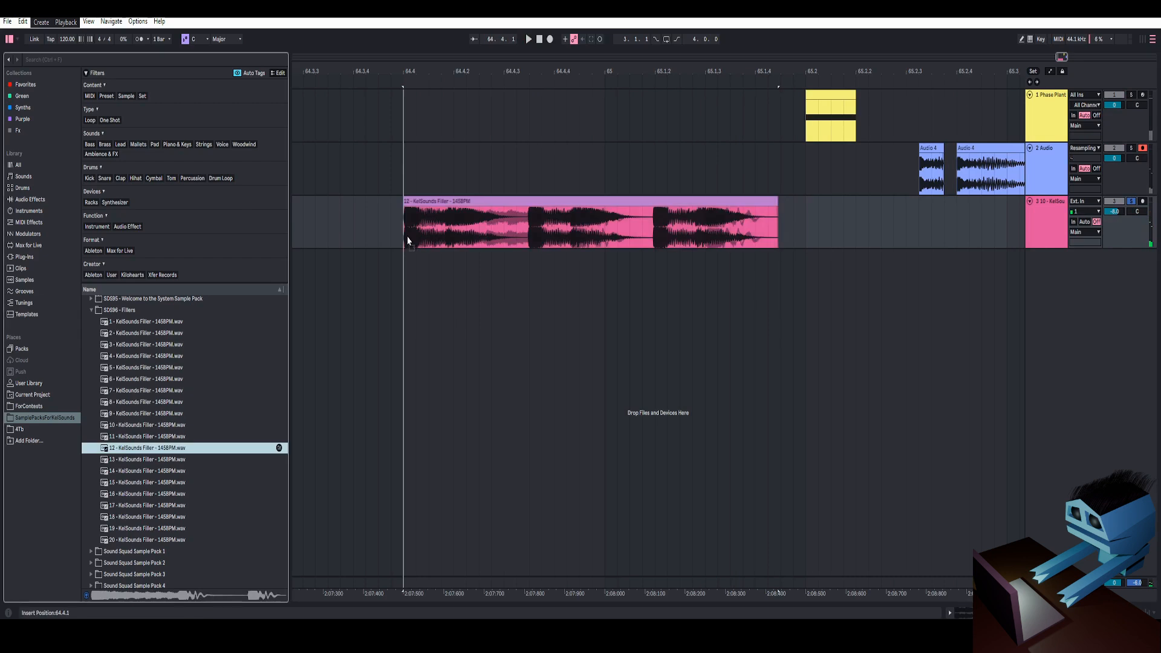
Replace the filler clip at 64.4 with 12 - KelSounds Filler - 145BPM.wav and play it back.
{"action": "left_click_drag", "start_coordinate": [147, 448], "coordinate": [406, 239]}
{"action": "left_click", "coordinate": [527, 38]}
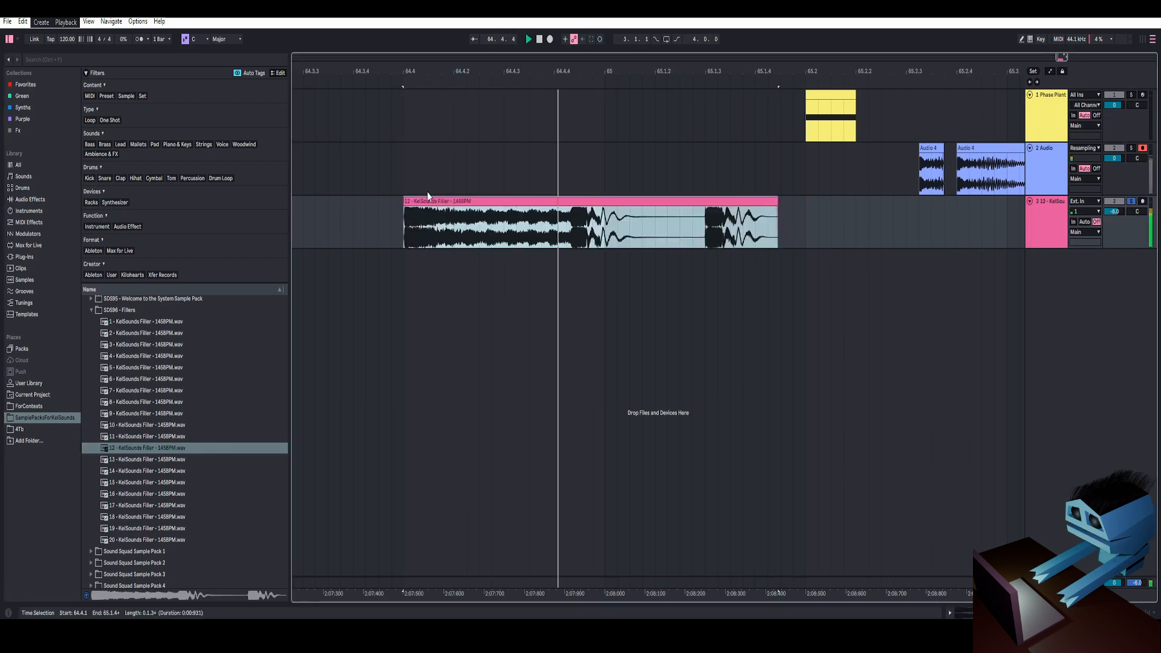
{"action": "key", "text": "space"}
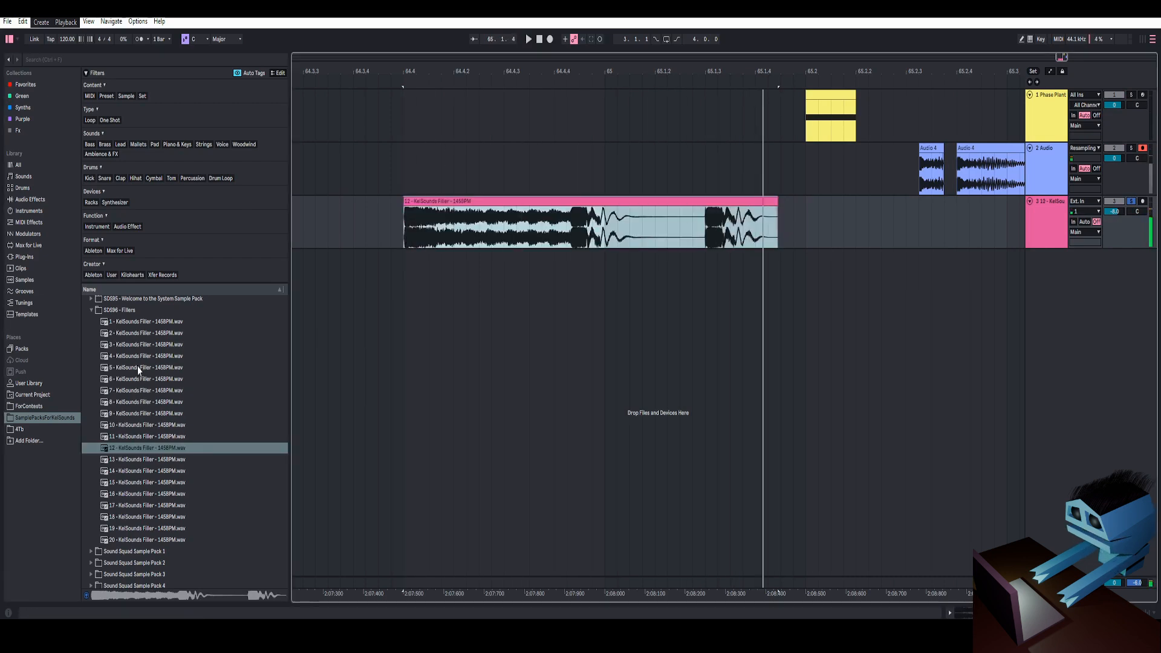
Swap the filler clip at 64.4 for 3 - KelSounds Filler - 145BPM.wav, hide the browser and audition the clip.
{"action": "left_click", "coordinate": [152, 369]}
{"action": "left_click_drag", "start_coordinate": [134, 344], "coordinate": [405, 233]}
{"action": "scroll", "coordinate": [452, 121], "scroll_direction": "up", "scroll_amount": 2}
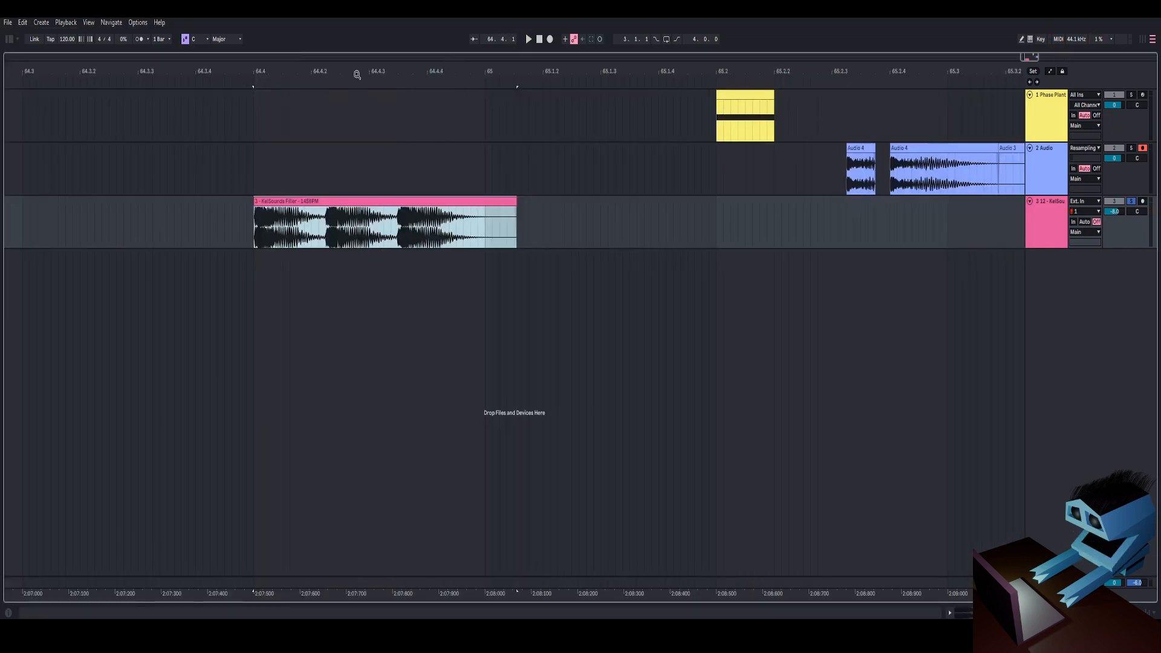
{"action": "left_click_drag", "start_coordinate": [357, 75], "coordinate": [455, 36]}
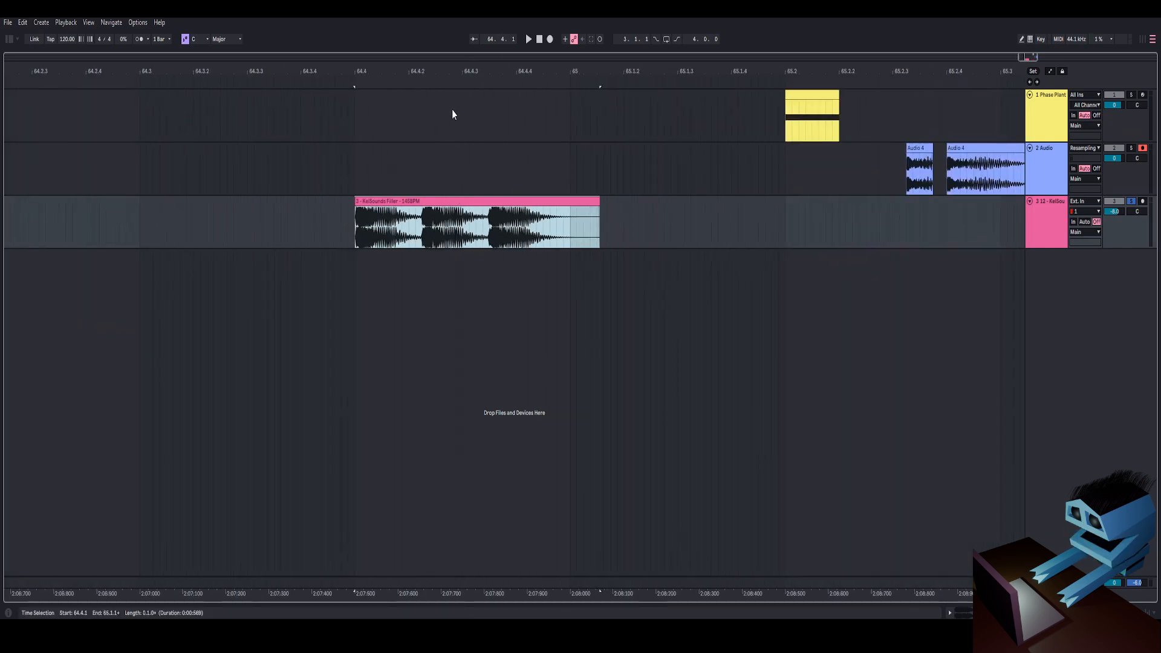
{"action": "key", "text": "space"}
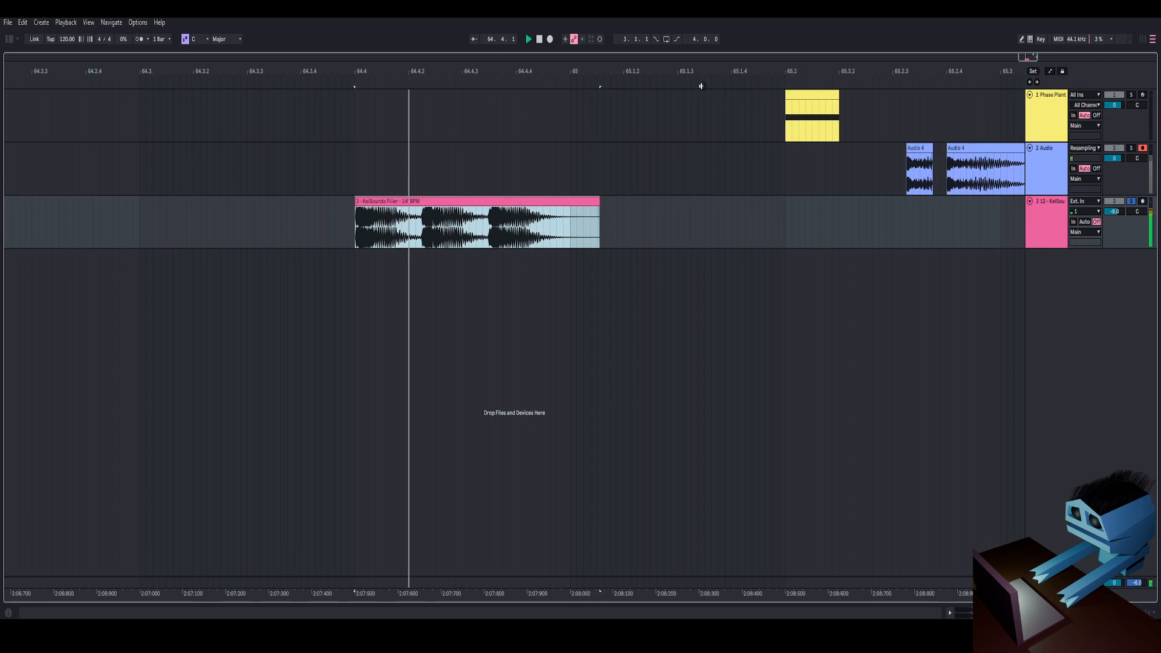
{"action": "key", "text": "space"}
Select the Phase Plant MIDI clip at 65.2.
{"action": "left_click_drag", "start_coordinate": [459, 71], "coordinate": [239, 44]}
{"action": "left_click", "coordinate": [439, 95]}
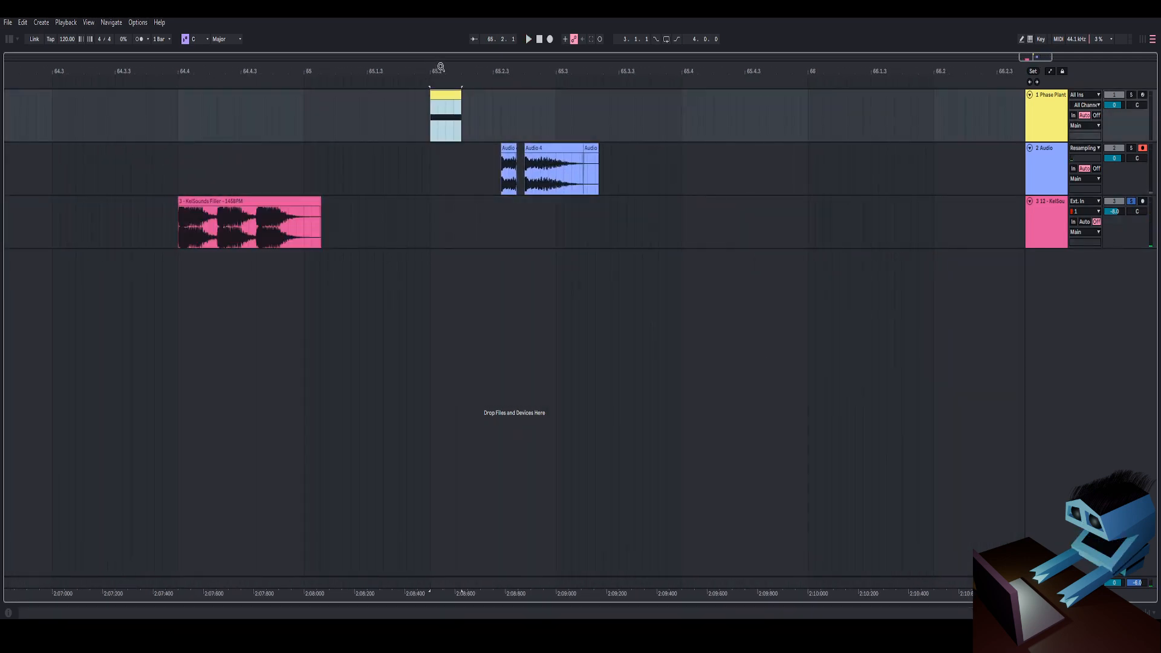
{"action": "left_click_drag", "start_coordinate": [446, 70], "coordinate": [499, 82]}
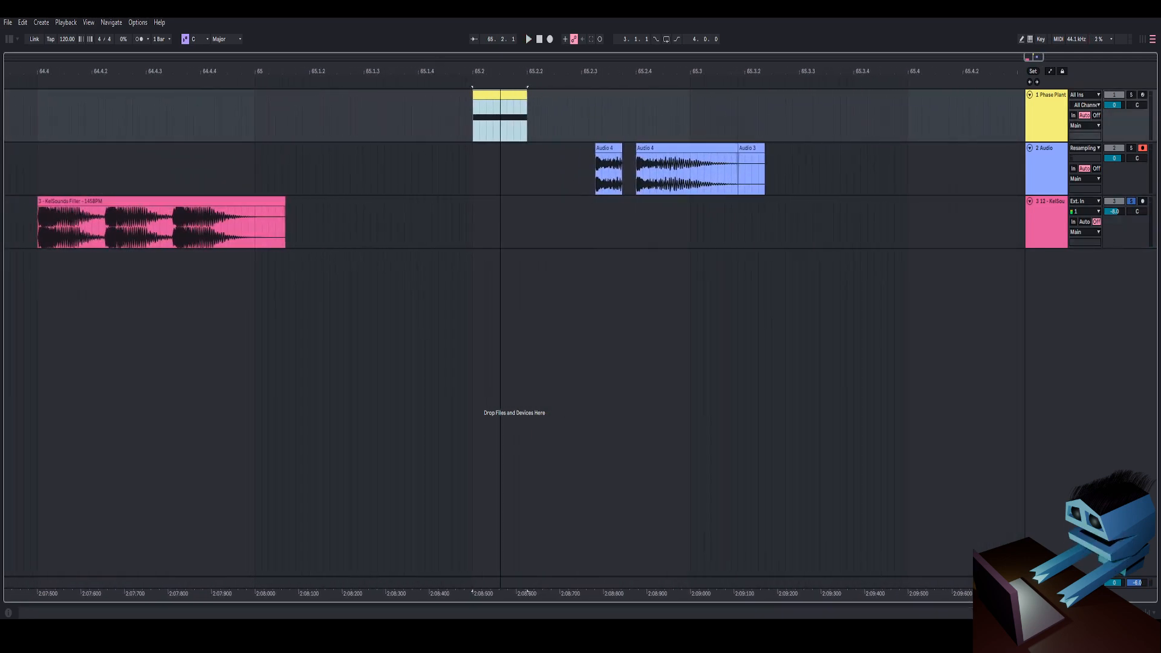